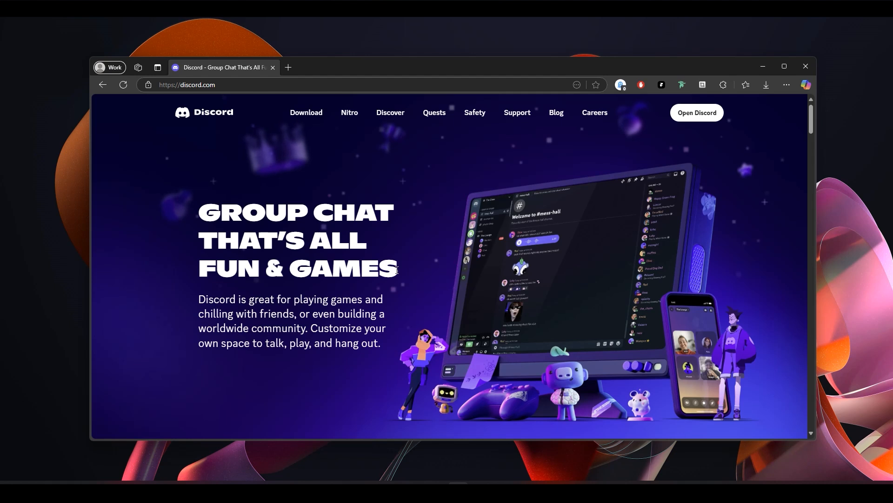
- Examine the Discord homepage from the hero heading, illustration and download buttons down through the feature sections to the scrolling text band
drag(397, 270, 200, 208)
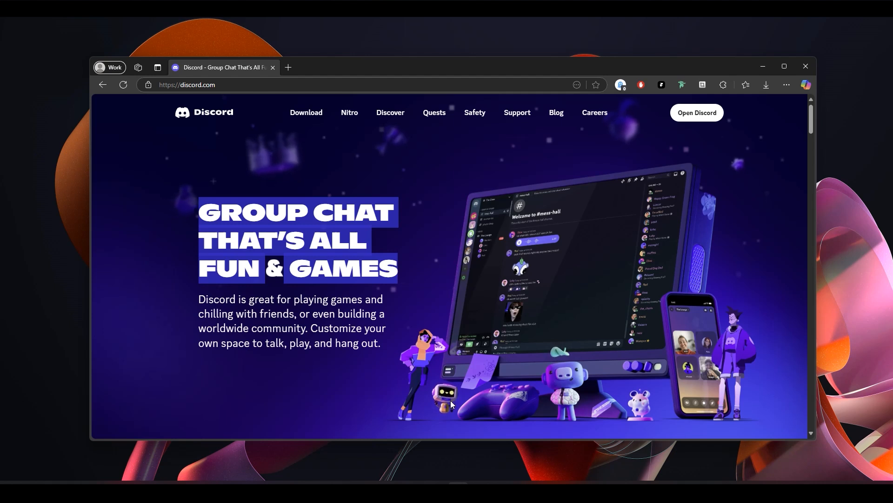
click(403, 281)
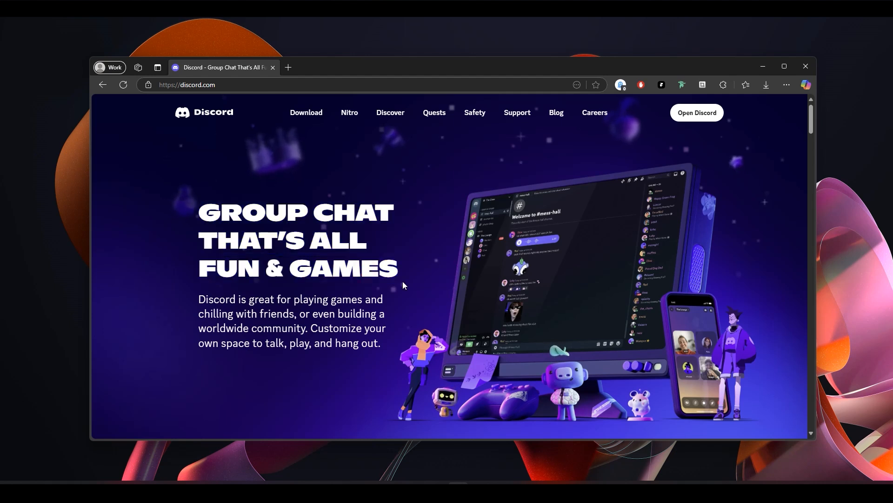
scroll(636, 346, down, 3)
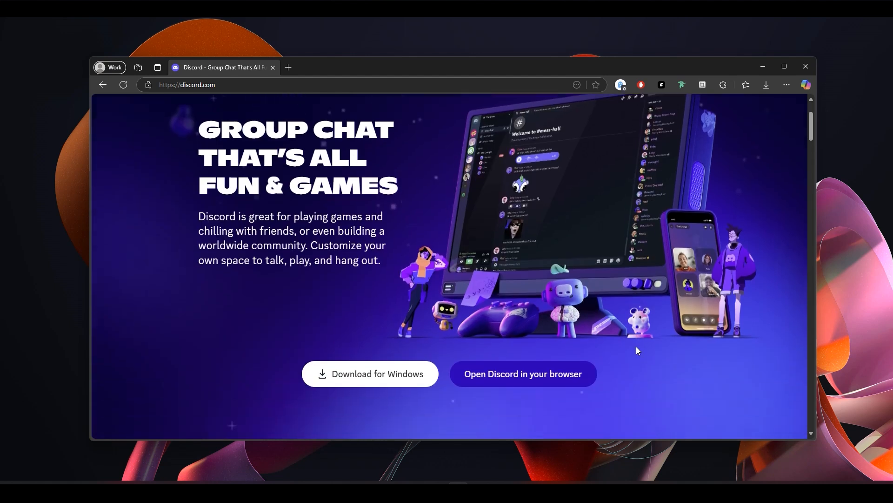
scroll(697, 366, down, 4)
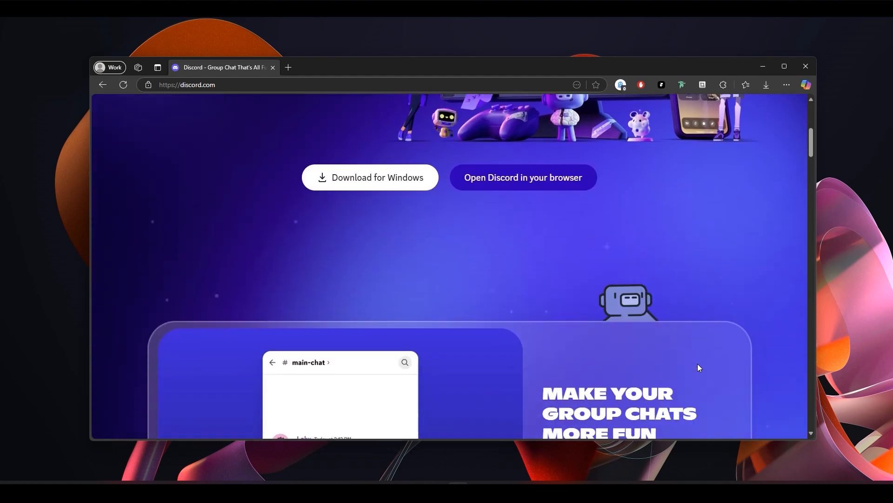
scroll(698, 365, down, 1)
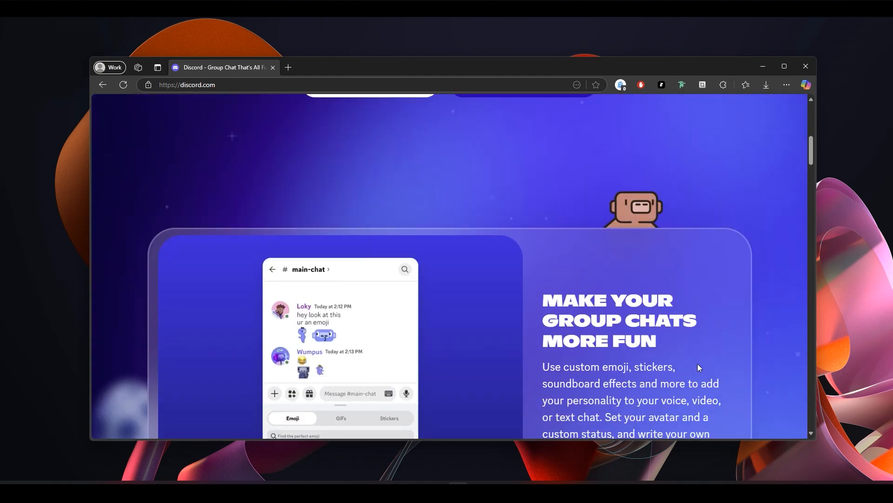
scroll(697, 364, down, 1)
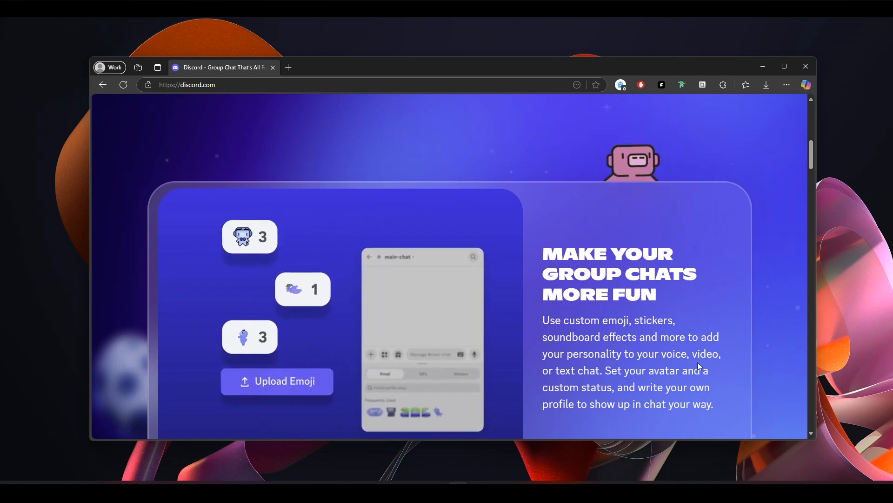
scroll(698, 363, down, 2)
scroll(698, 362, down, 1)
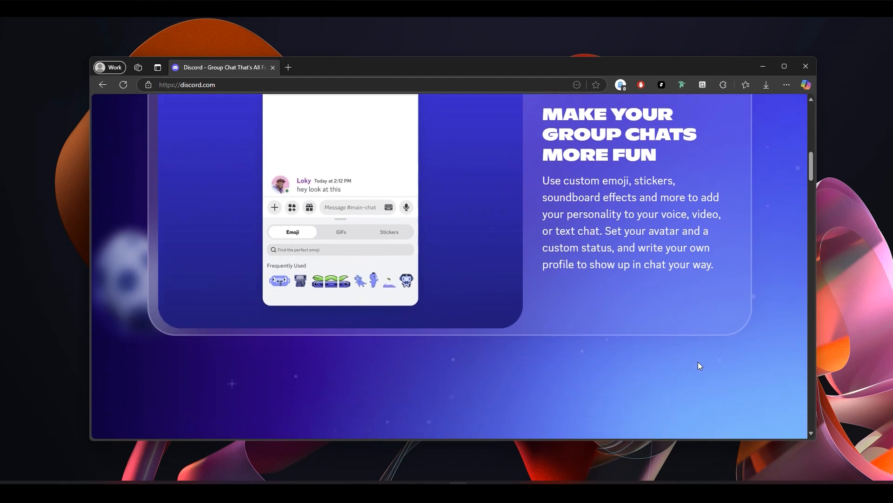
scroll(698, 362, down, 2)
scroll(698, 362, down, 1)
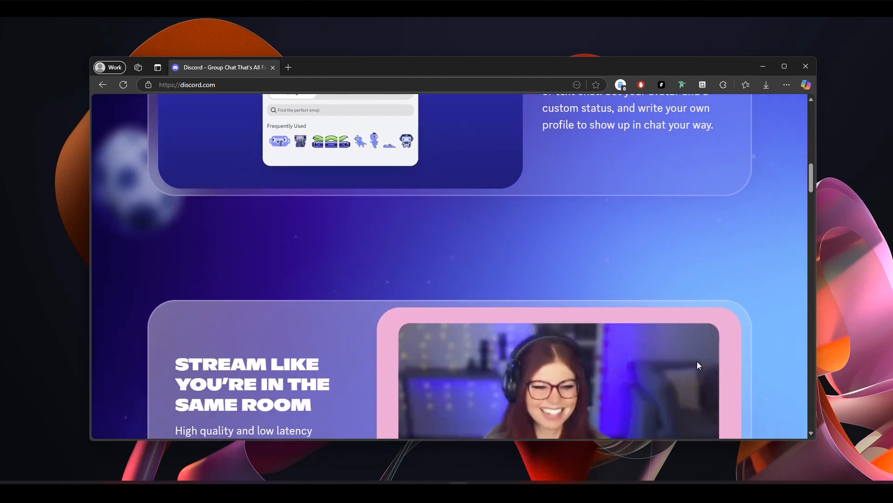
scroll(698, 362, down, 4)
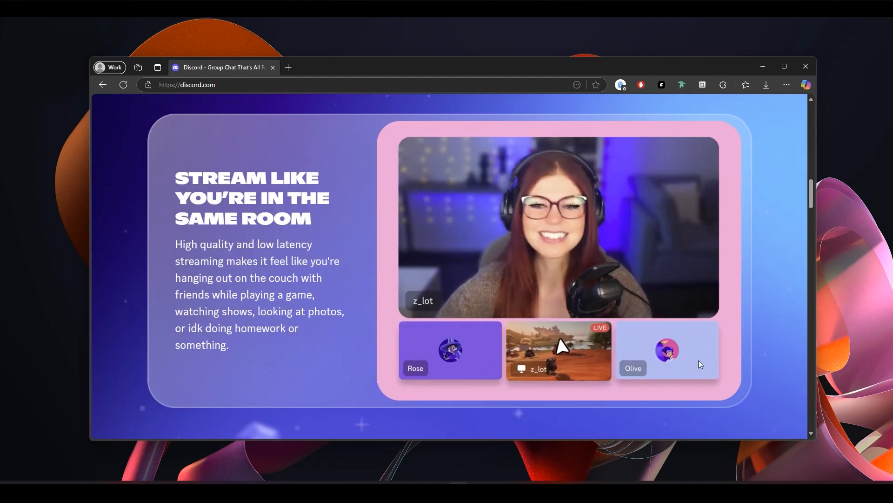
scroll(698, 362, down, 1)
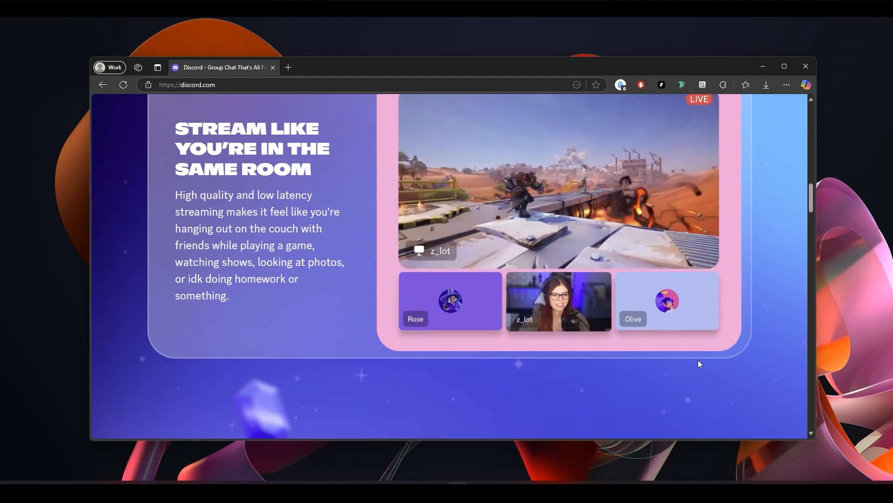
scroll(698, 361, down, 3)
scroll(699, 362, down, 7)
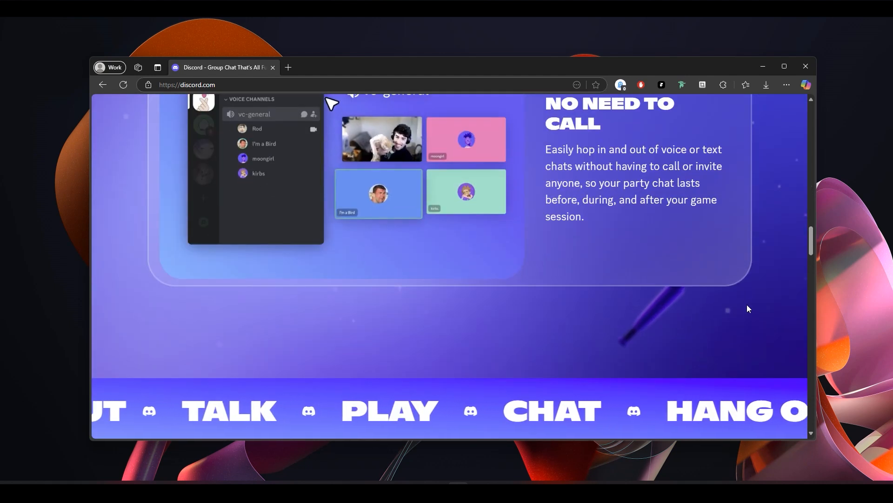
scroll(747, 312, down, 1)
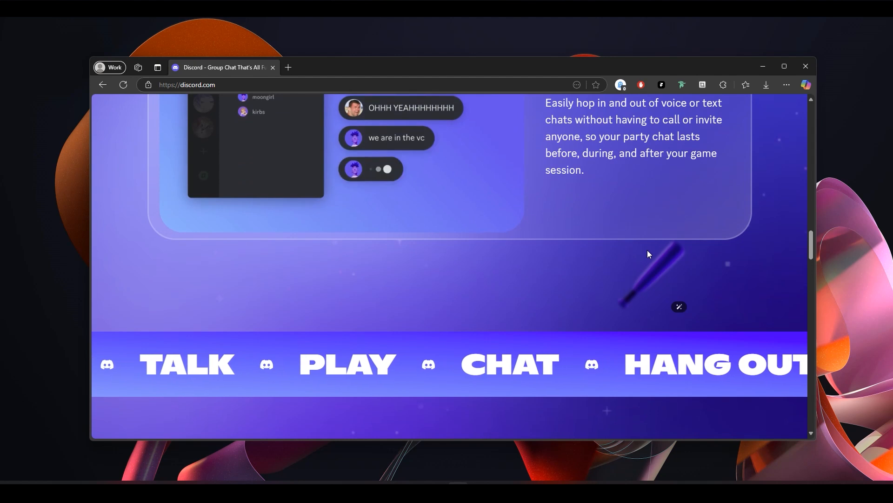
scroll(751, 296, down, 4)
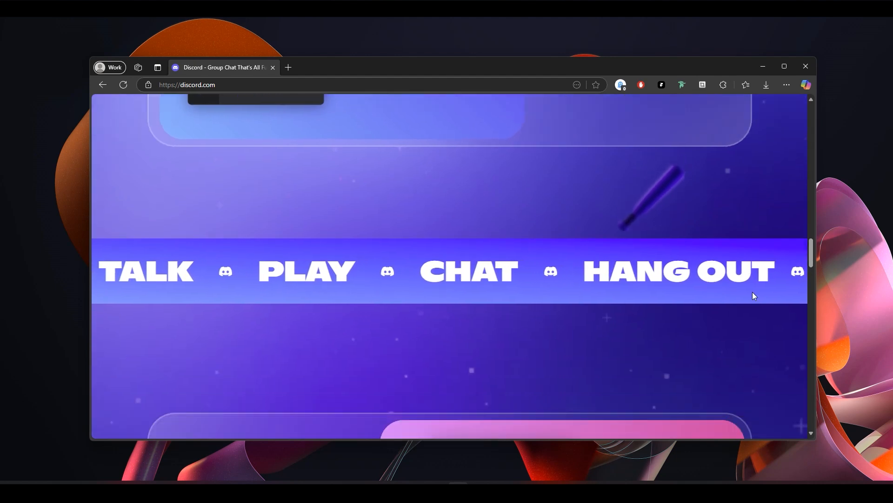
scroll(754, 295, down, 1)
- Review the animated "Hop in when you're free" and "See who's around to chill" sections, then return towards the top of the homepage
scroll(754, 296, up, 4)
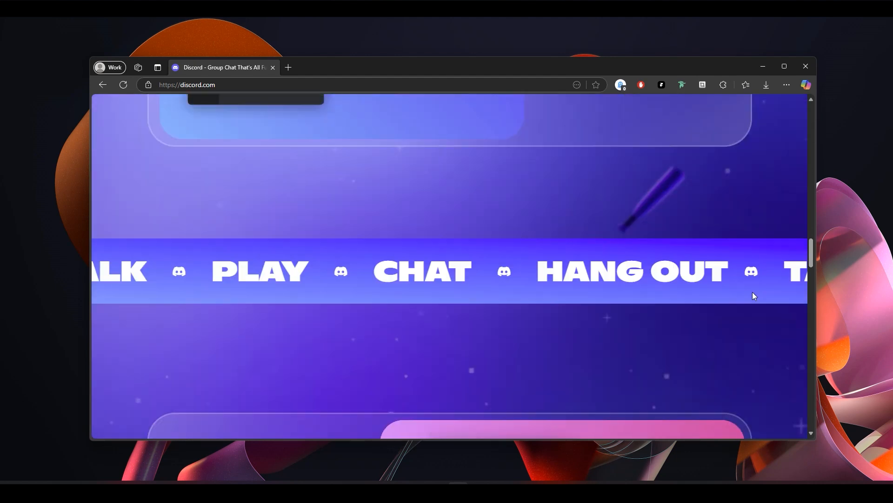
scroll(754, 296, up, 5)
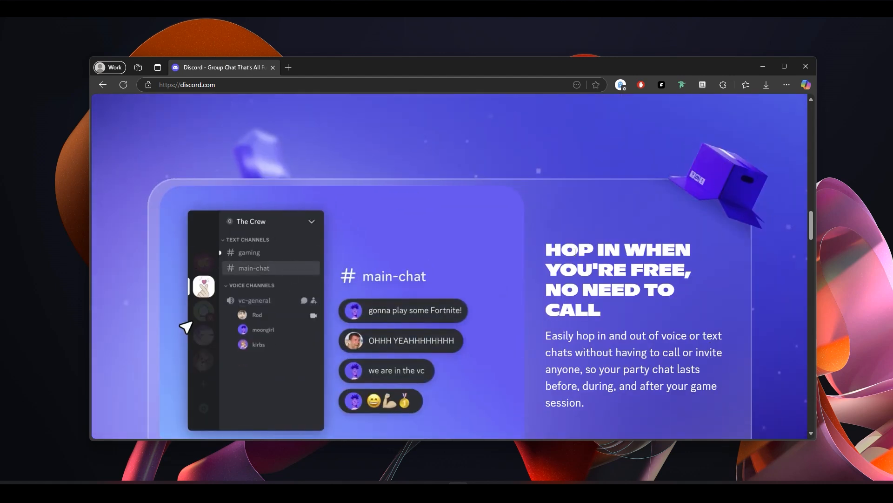
scroll(740, 187, down, 1)
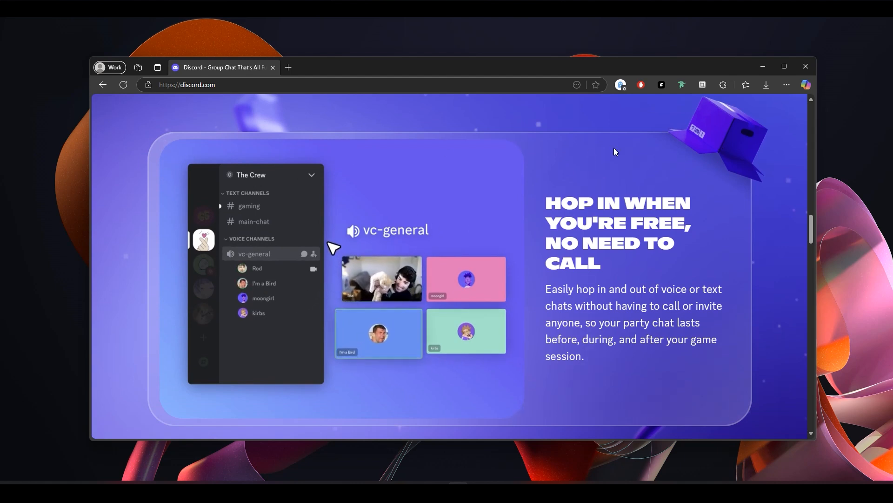
scroll(737, 323, down, 1)
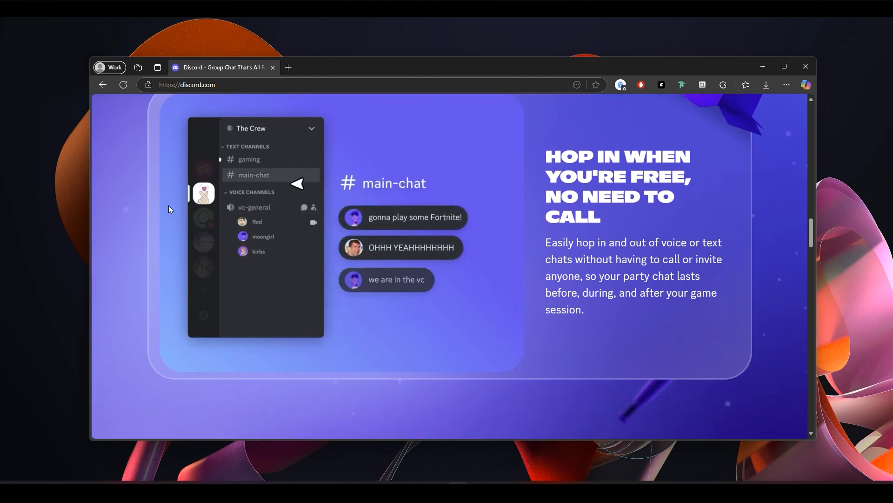
scroll(225, 179, up, 1)
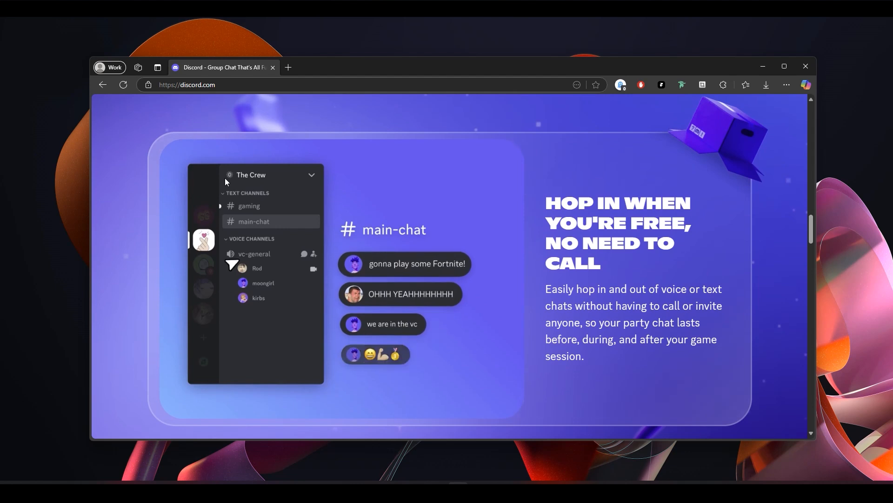
scroll(718, 342, down, 7)
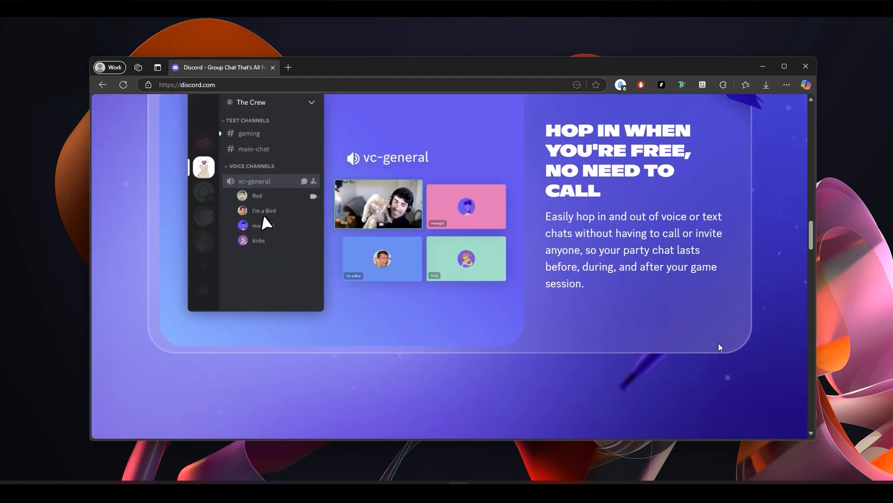
scroll(713, 353, down, 5)
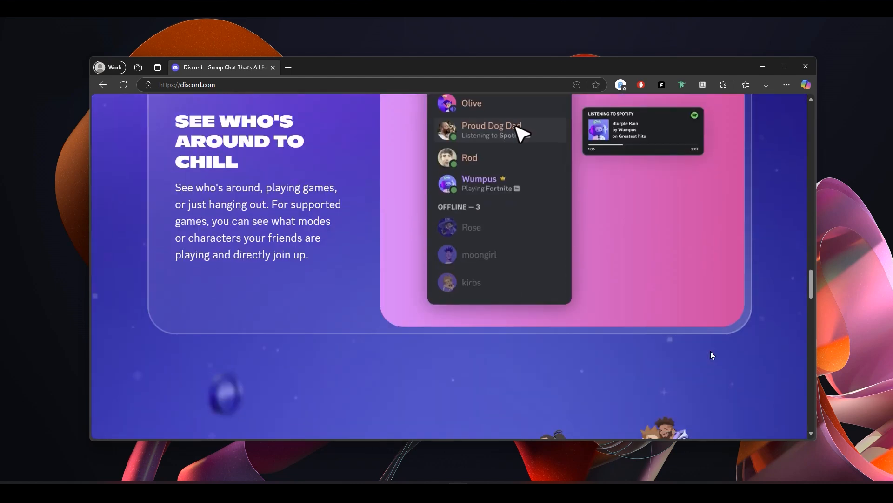
scroll(712, 355, down, 4)
scroll(713, 354, up, 10)
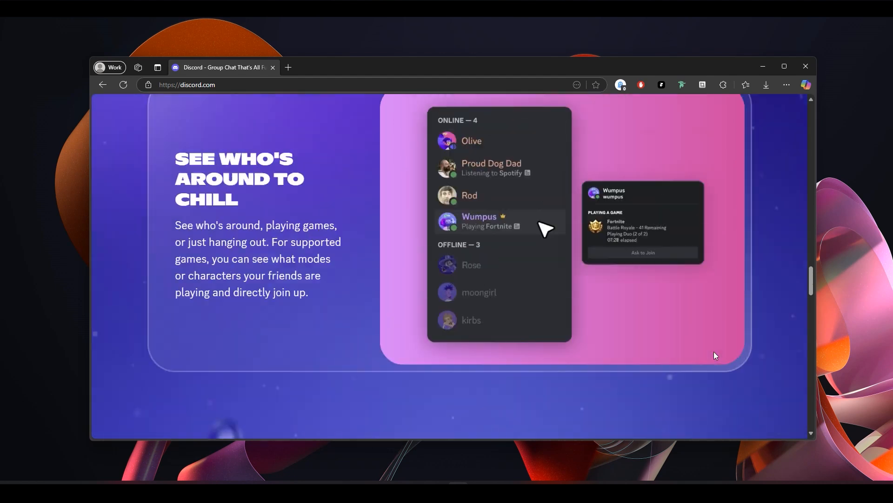
scroll(715, 352, up, 15)
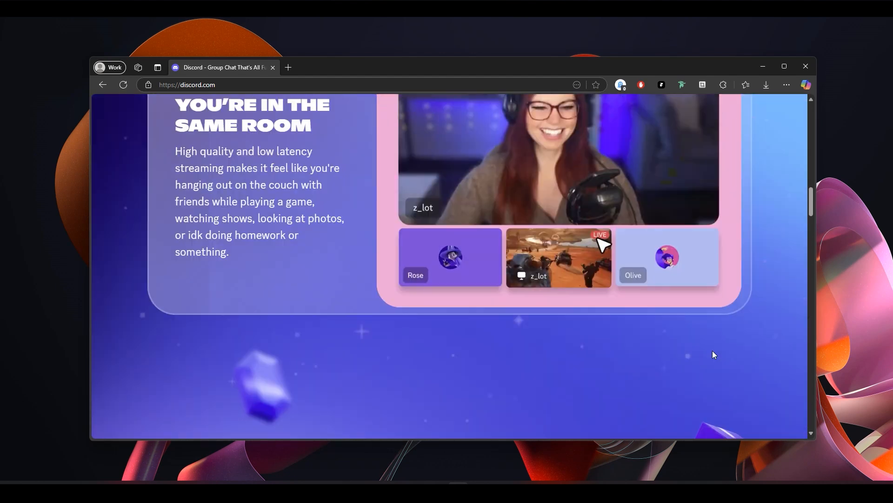
scroll(713, 350, up, 10)
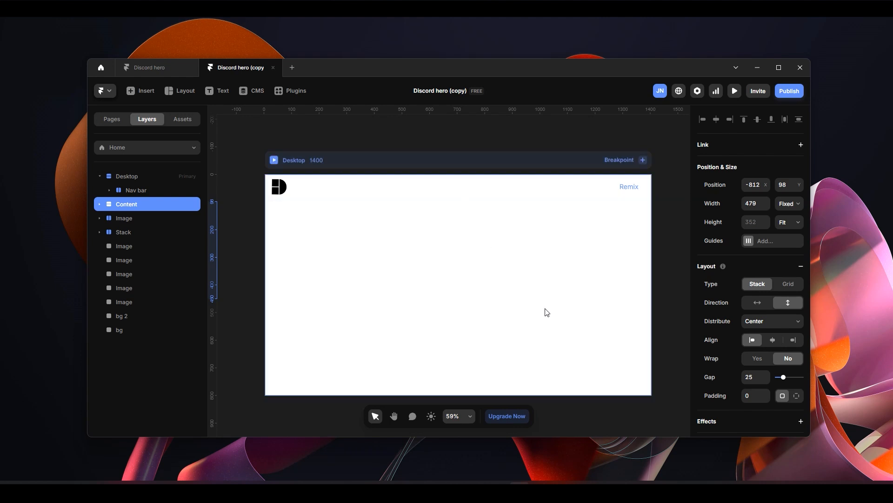
- Switch to the "Discord hero (copy)" project in Framer and examine the blank Desktop frame and the prepared heading, illustration and buttons beside it
scroll(545, 309, up, 2)
scroll(389, 314, up, 10)
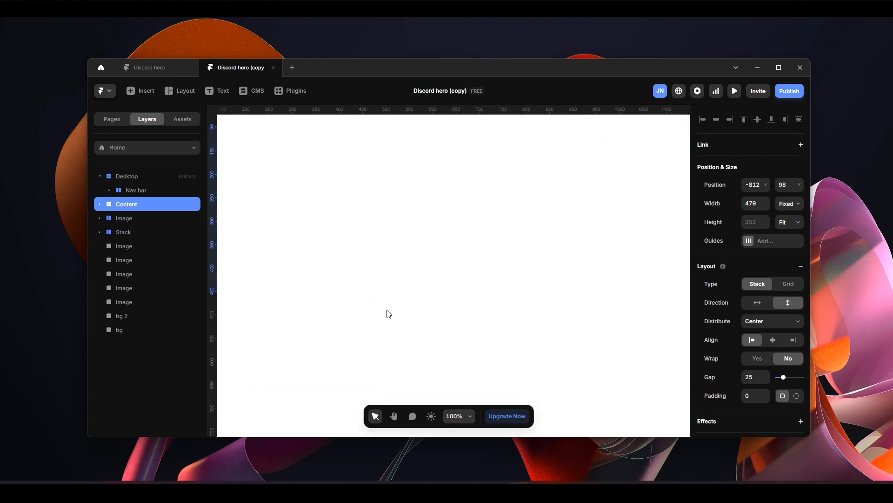
scroll(408, 318, down, 10)
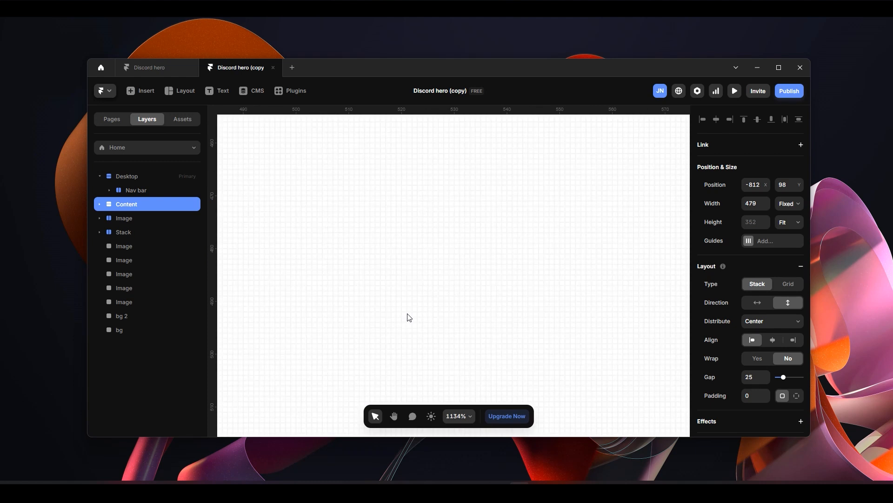
scroll(410, 318, down, 2)
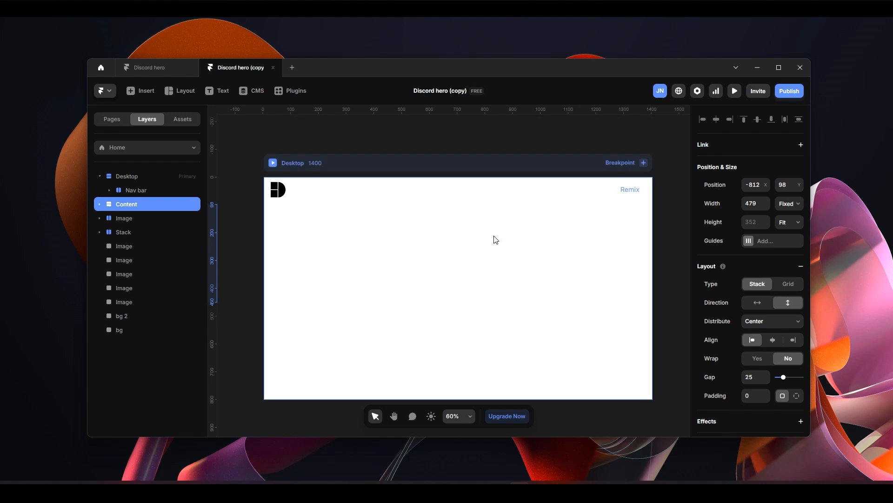
scroll(495, 241, down, 5)
scroll(423, 165, left, 4)
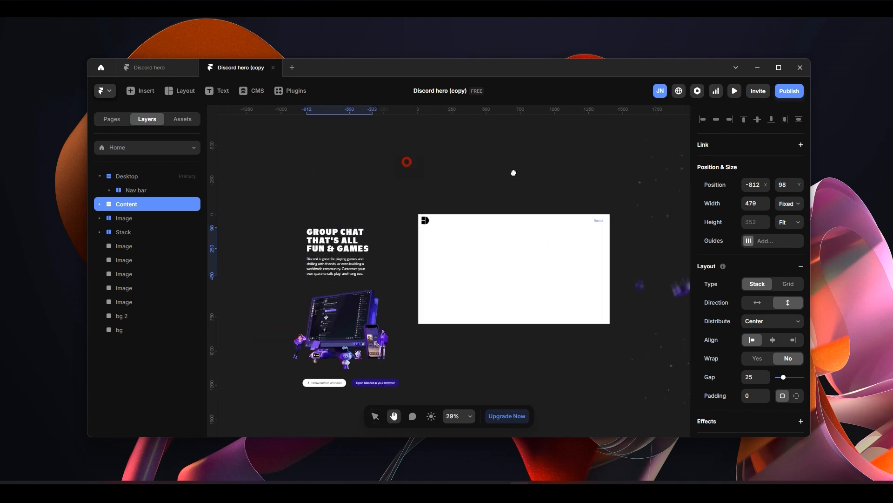
scroll(434, 312, up, 3)
scroll(431, 251, up, 5)
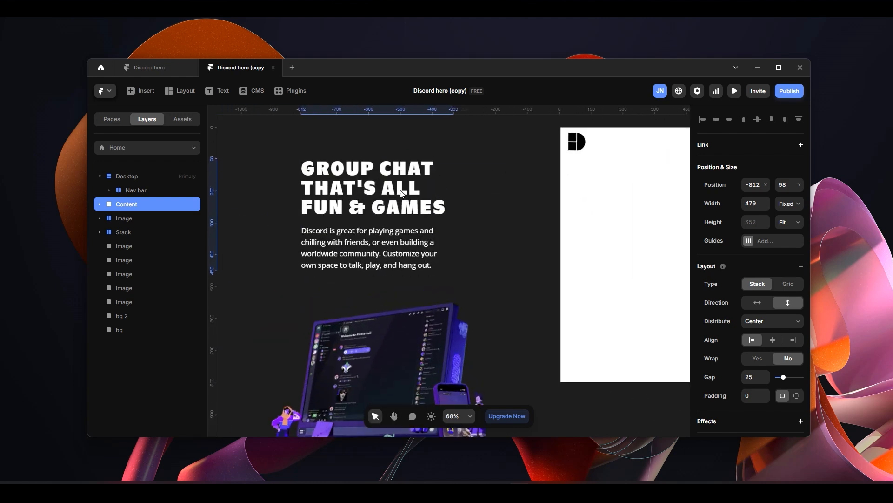
scroll(401, 253, down, 3)
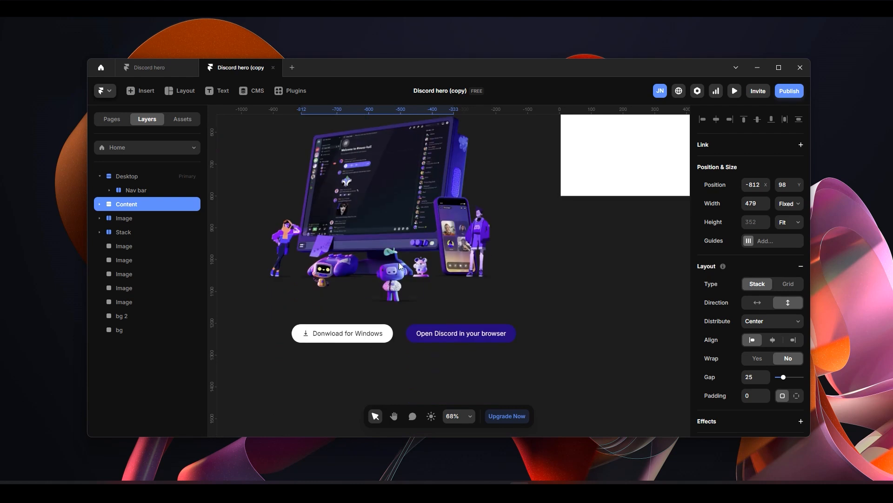
scroll(412, 288, up, 6)
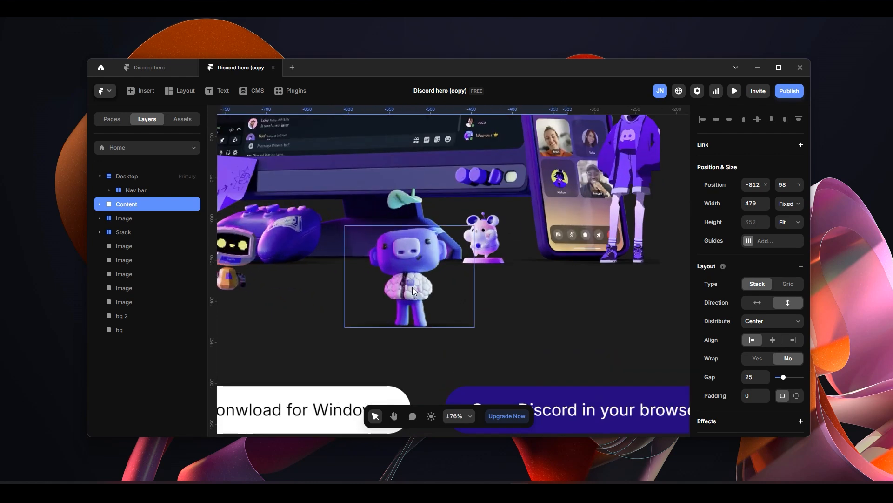
- Inspect the robot 2 layer of the illustration and the Stack holding the two buttons, and bring the Desktop frame back into view
click(418, 285)
click(475, 306)
scroll(467, 306, down, 7)
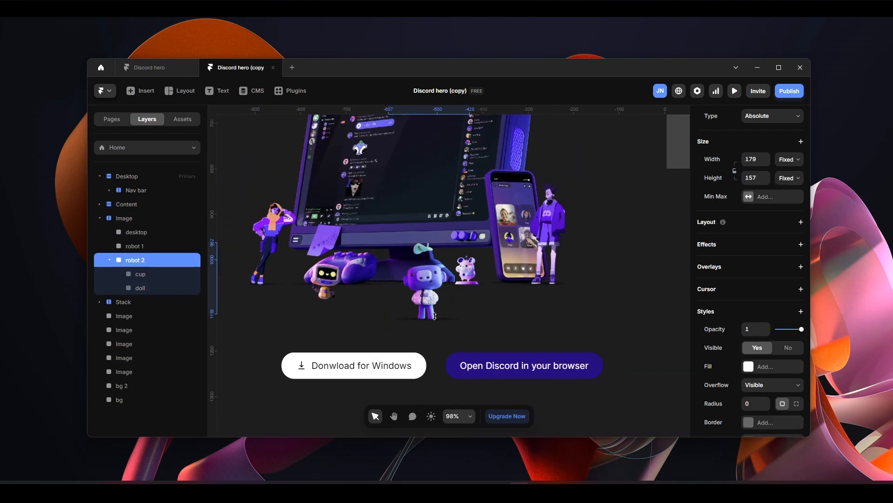
click(437, 347)
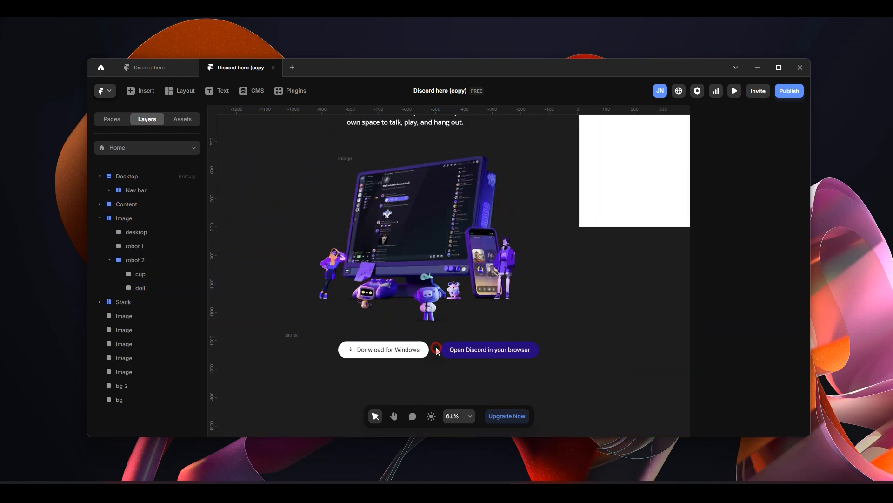
click(294, 334)
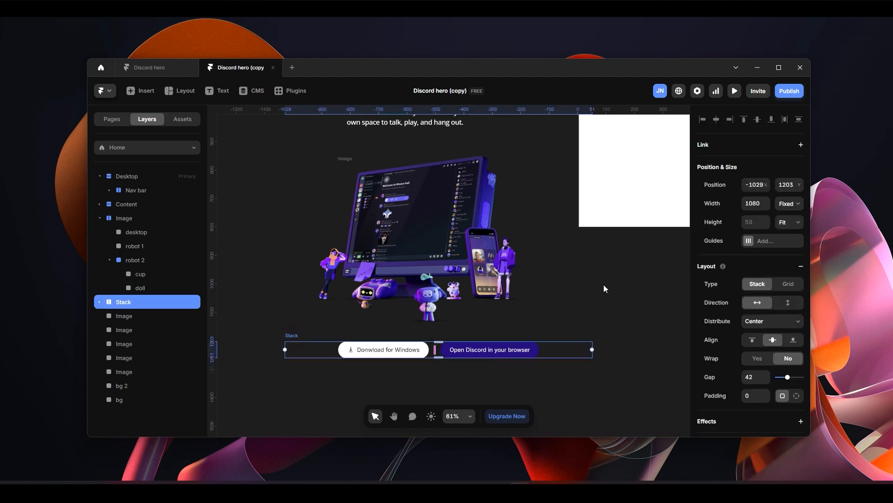
scroll(604, 284, down, 3)
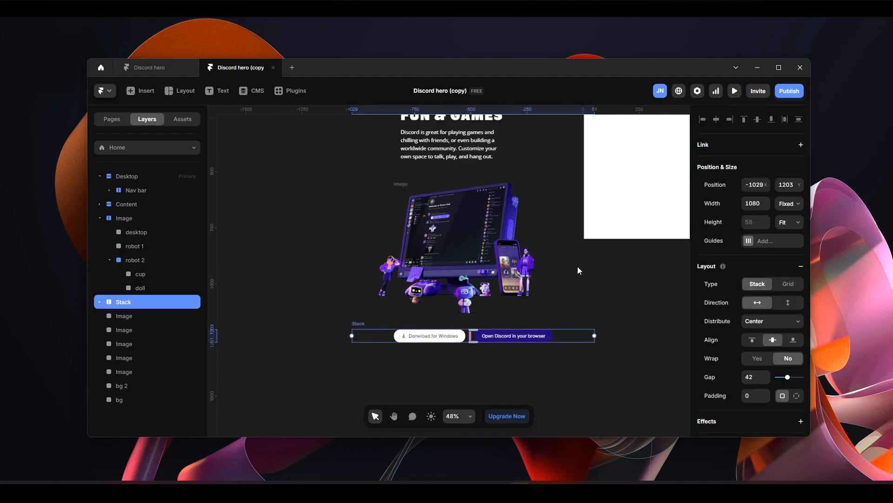
key(space)
drag(591, 273, 439, 353)
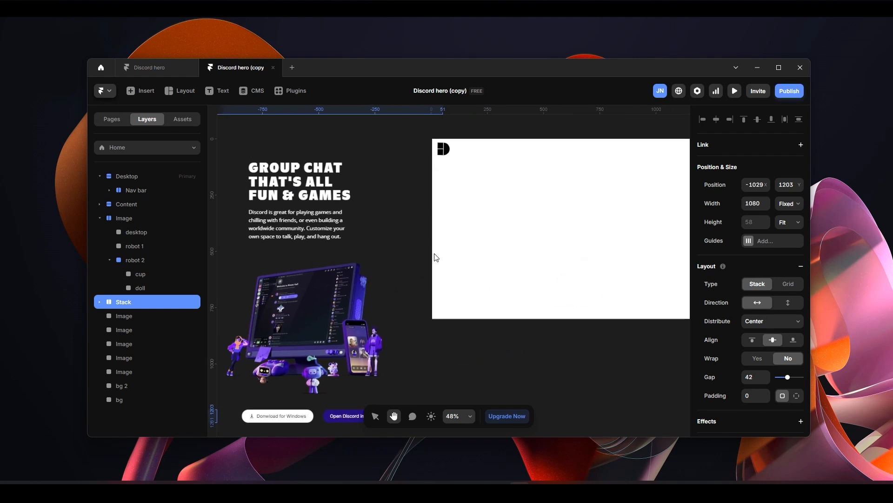
- Examine the bg 2 star background beside the Desktop frame, both up close and as a whole
key(space)
drag(610, 345, 512, 366)
drag(609, 225, 439, 225)
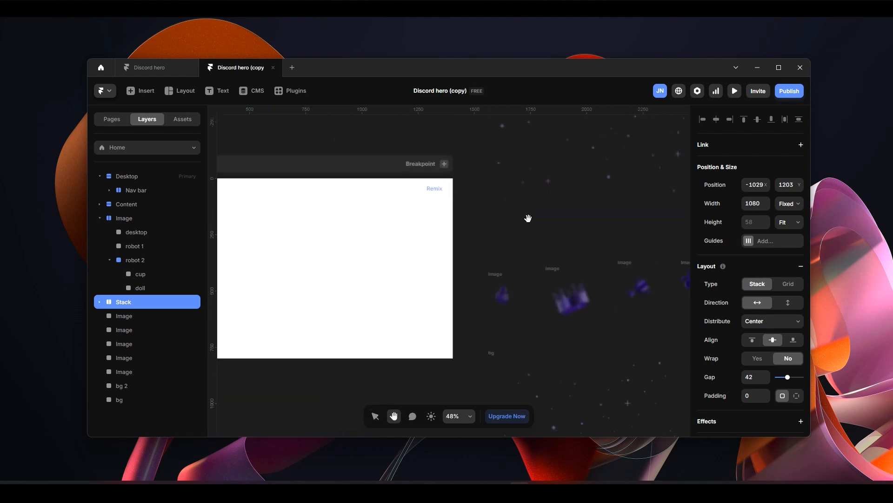
scroll(471, 309, up, 5)
scroll(437, 325, right, 4)
click(517, 228)
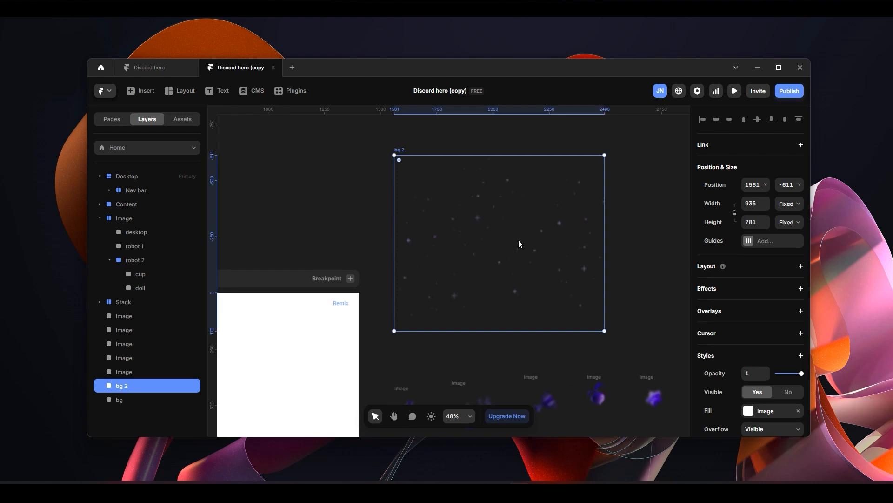
scroll(507, 245, up, 4)
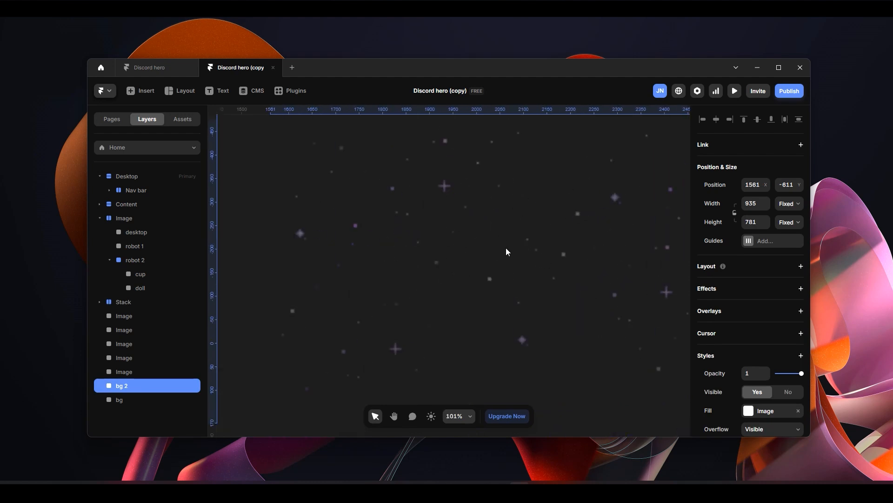
scroll(454, 218, down, 2)
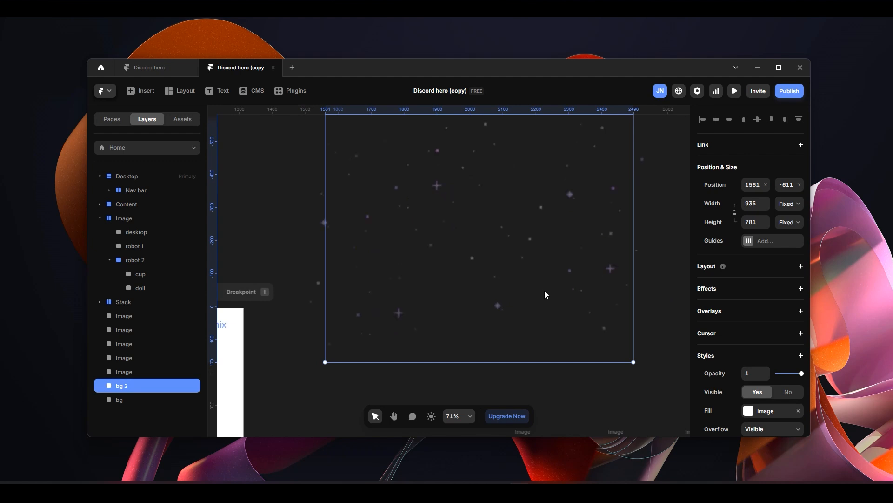
scroll(544, 290, up, 3)
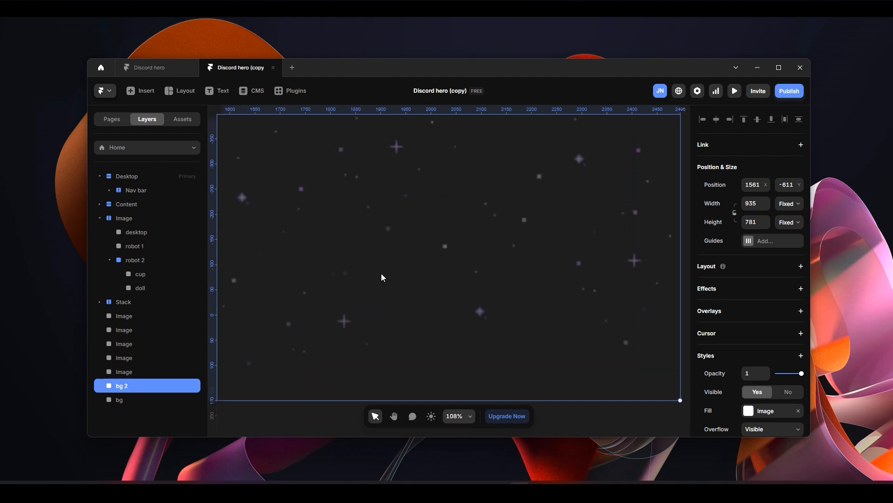
scroll(381, 275, down, 2)
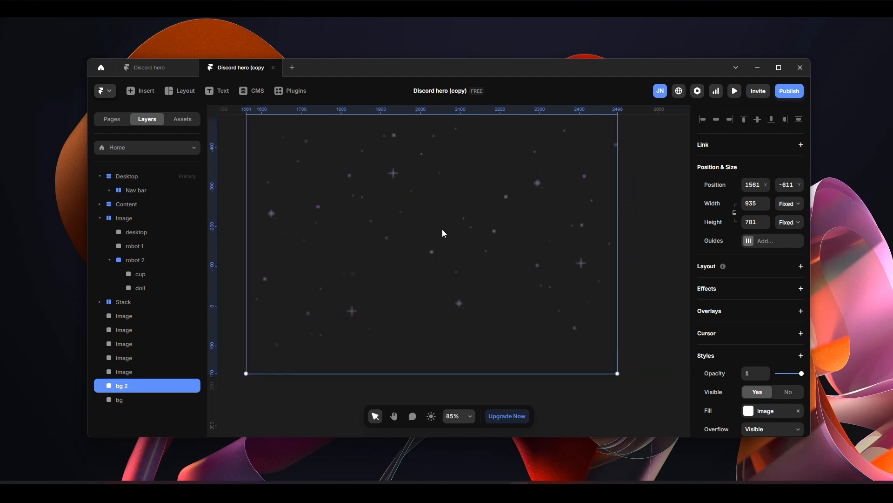
scroll(445, 302, down, 3)
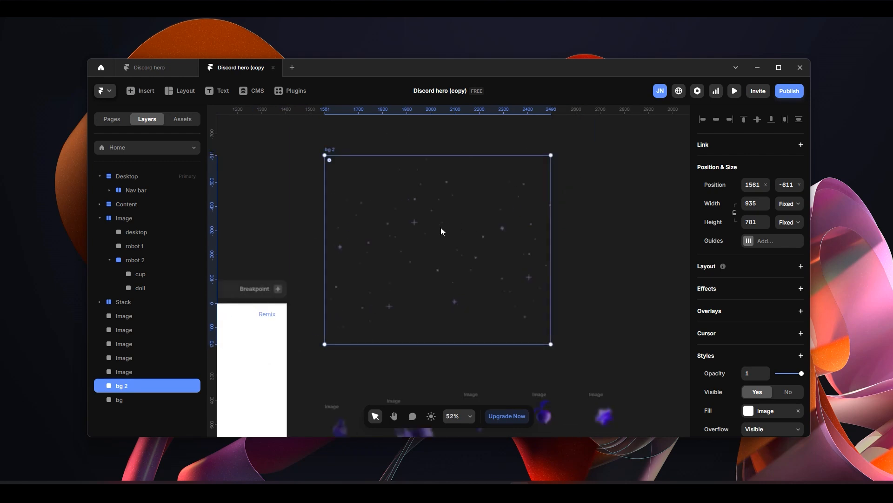
- Inspect the row of blurred images and the bg star layer below them, then return to the Desktop frame
scroll(440, 227, down, 5)
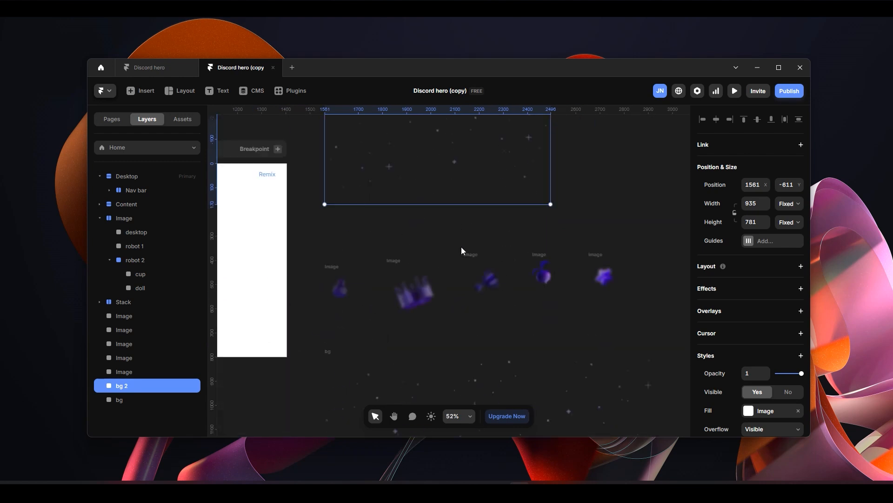
click(347, 290)
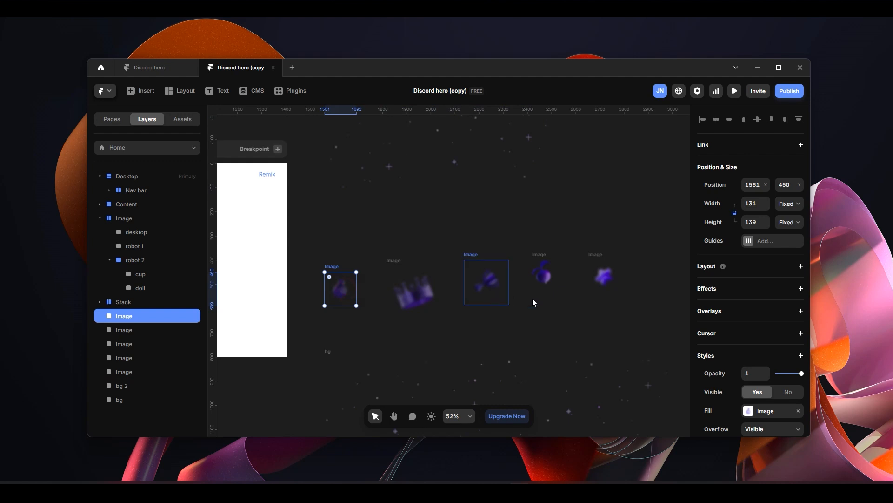
scroll(533, 301, down, 6)
click(455, 266)
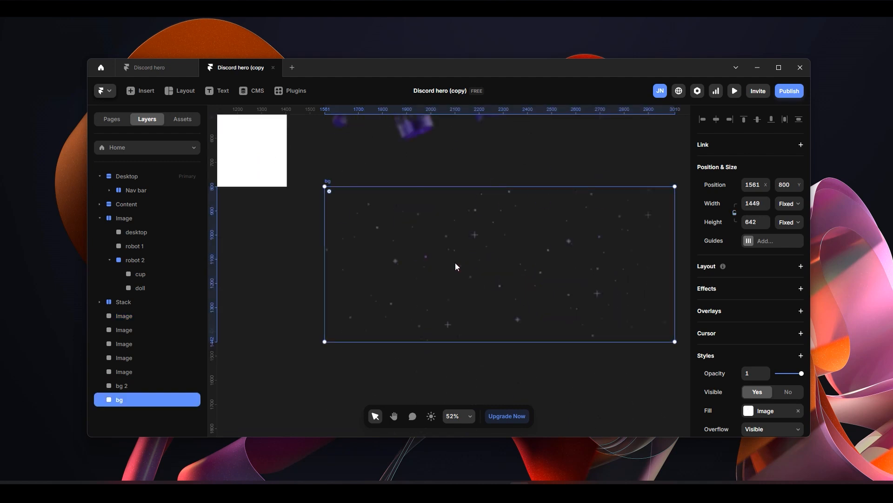
scroll(455, 266, down, 6)
drag(366, 266, 497, 358)
scroll(452, 295, up, 2)
scroll(482, 328, up, 2)
click(470, 314)
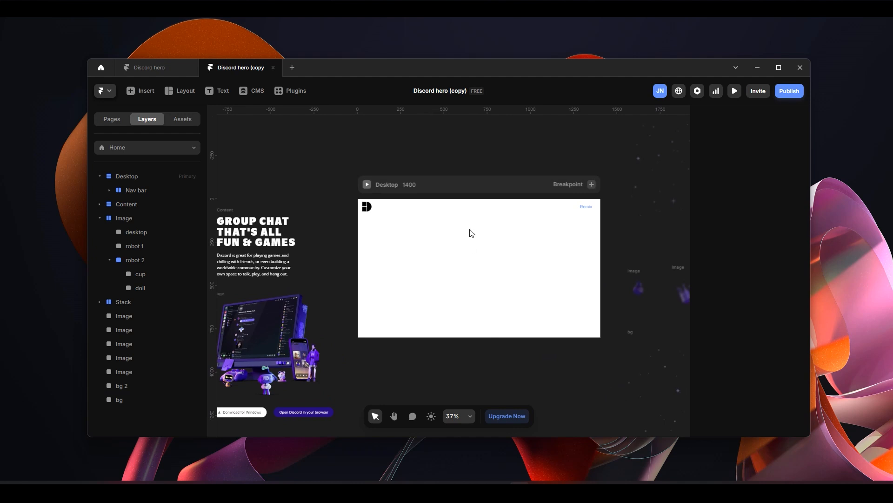
- Insert the Text and Image section into the Desktop frame and detach it from its component into editable layers
scroll(528, 315, up, 4)
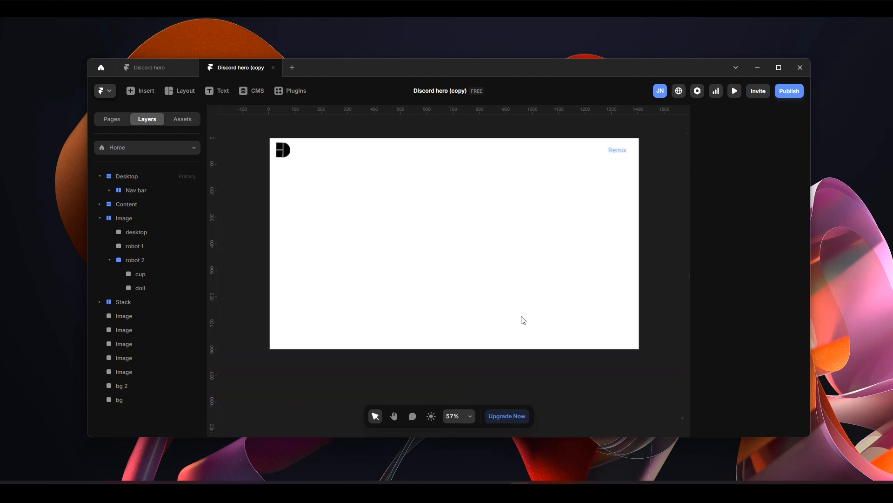
scroll(551, 279, up, 1)
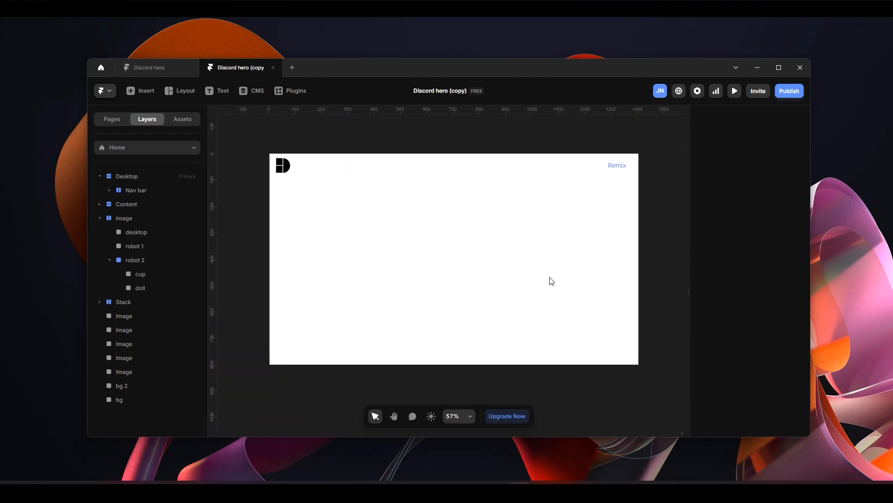
click(146, 94)
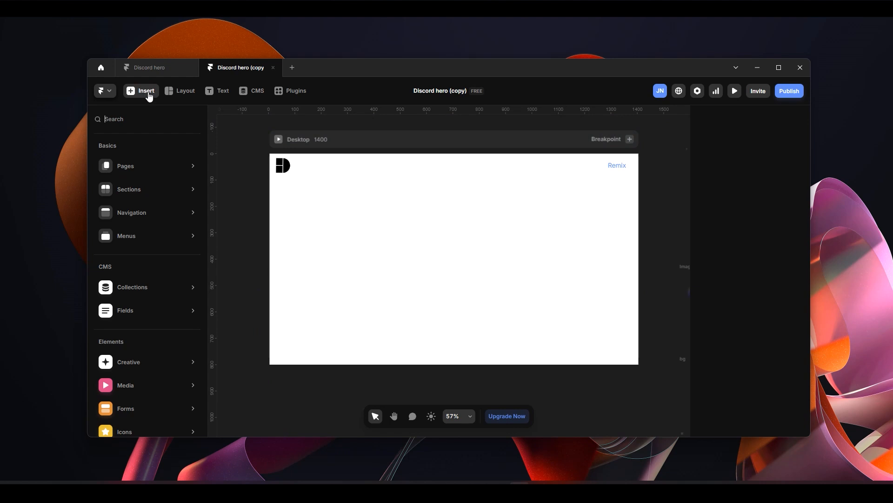
mouse_move(170, 193)
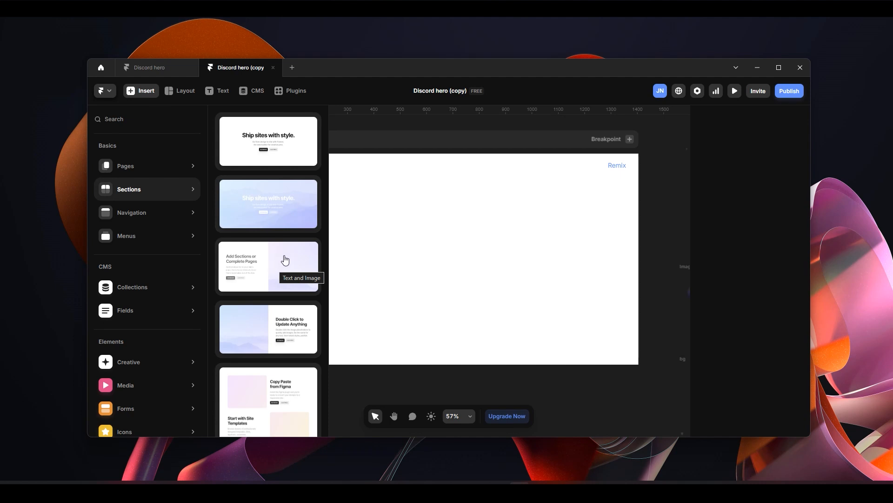
drag(271, 269, 446, 243)
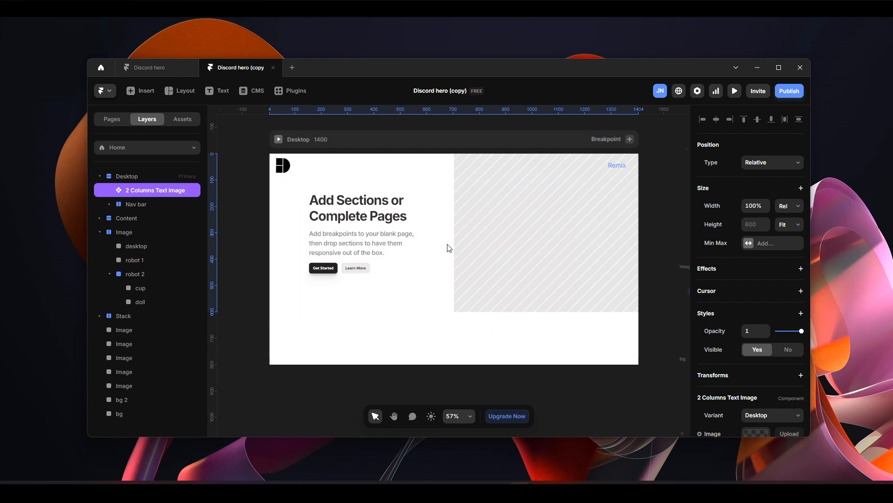
click(150, 177)
click(154, 195)
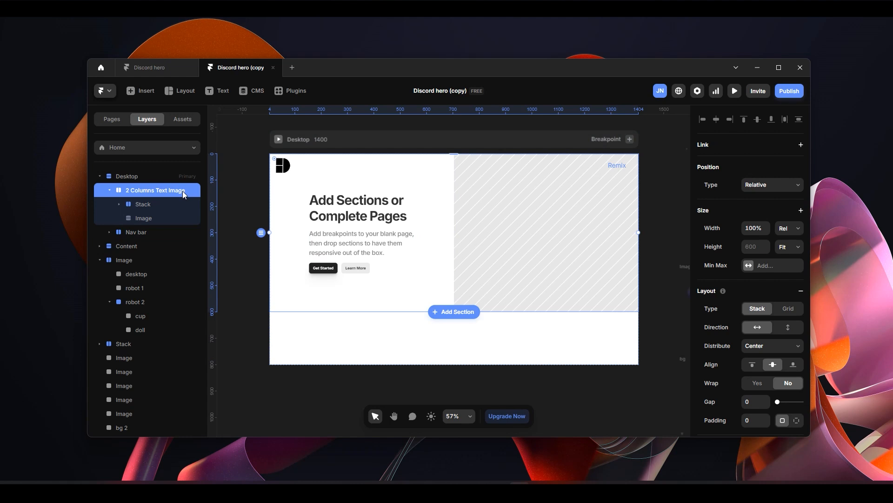
- Inspect the prepared Content stack outside the Desktop frame, including its heading and description text layers
scroll(383, 256, down, 2)
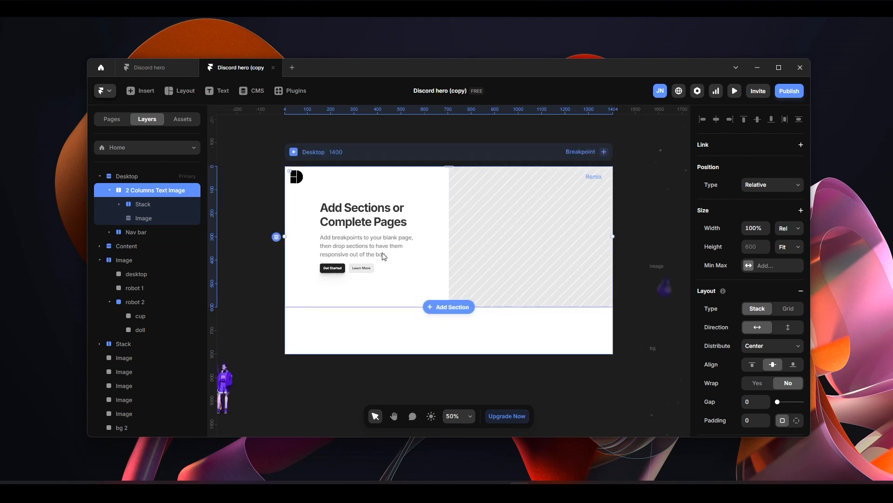
scroll(414, 236, down, 2)
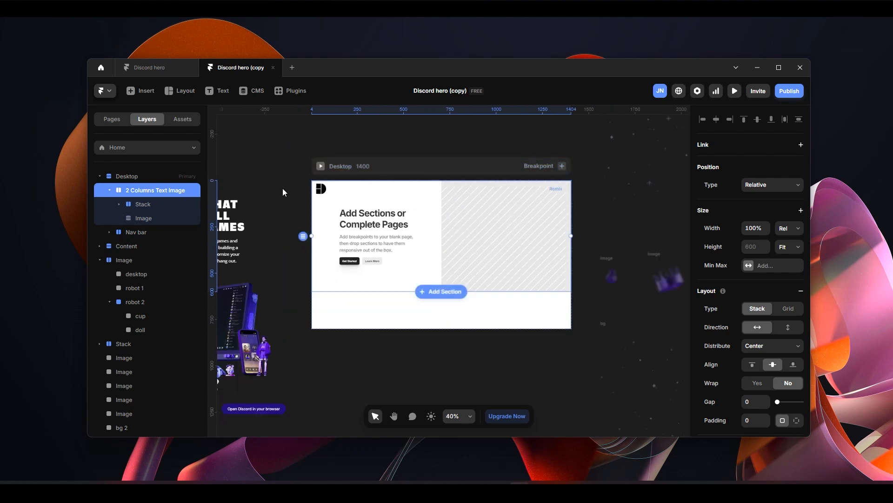
click(286, 159)
scroll(353, 228, left, 10)
scroll(353, 228, up, 3)
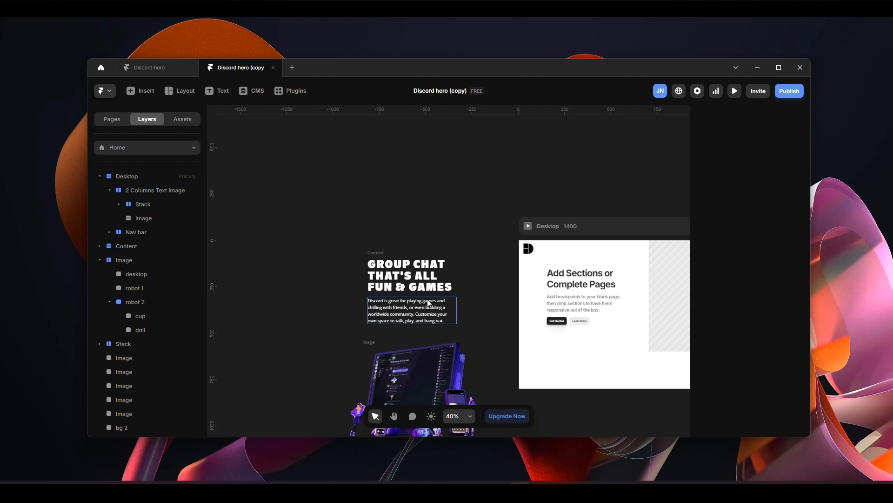
click(373, 262)
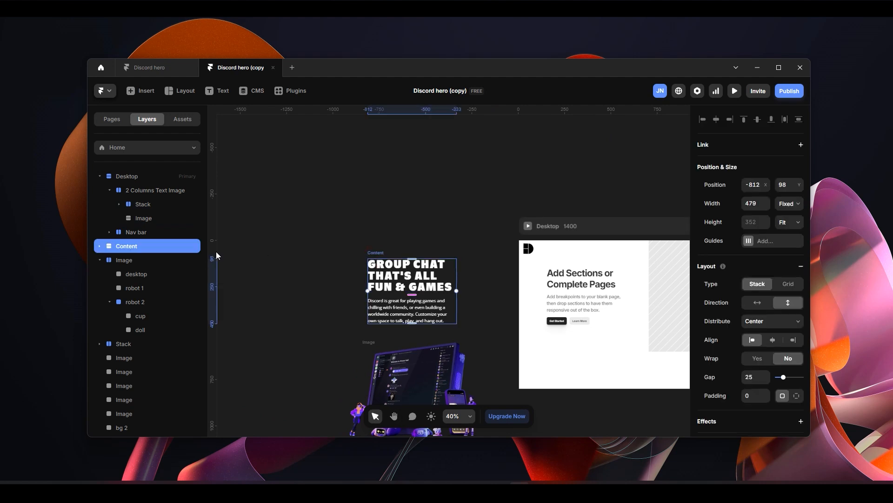
click(99, 247)
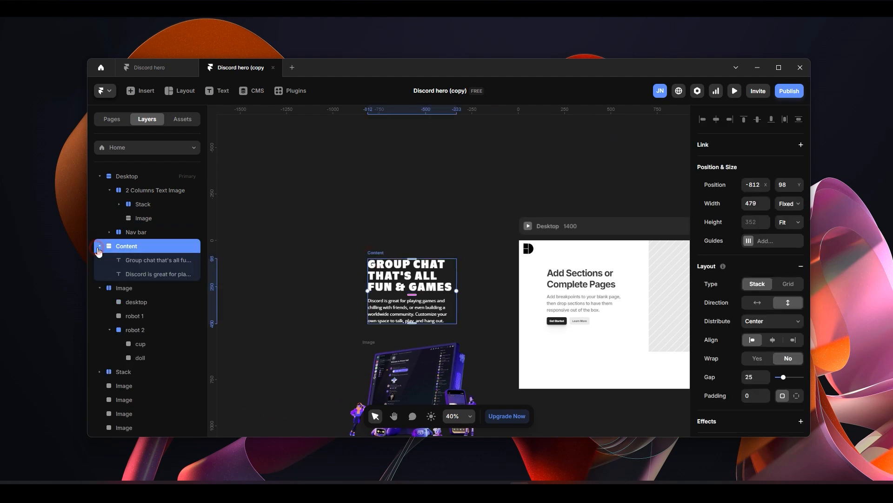
click(166, 261)
click(164, 272)
click(160, 262)
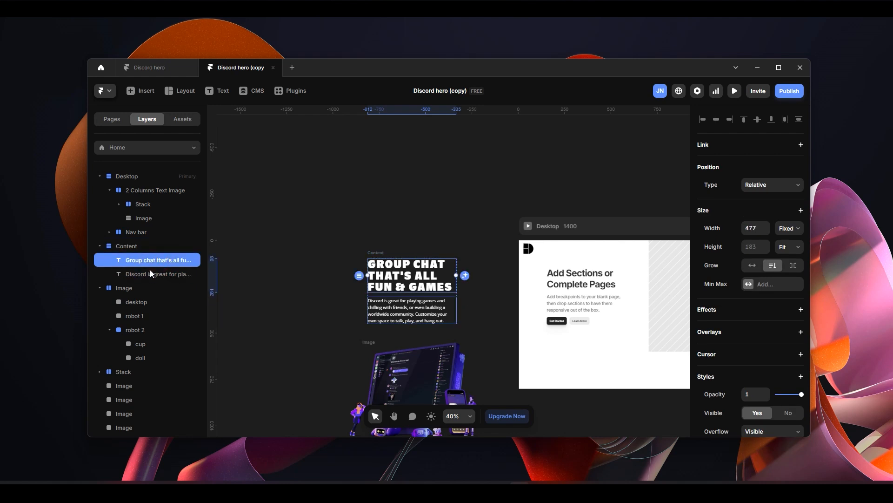
click(149, 273)
- Copy the prepared Content stack and paste it into the Stack of the 2 Columns Text Image section
click(142, 246)
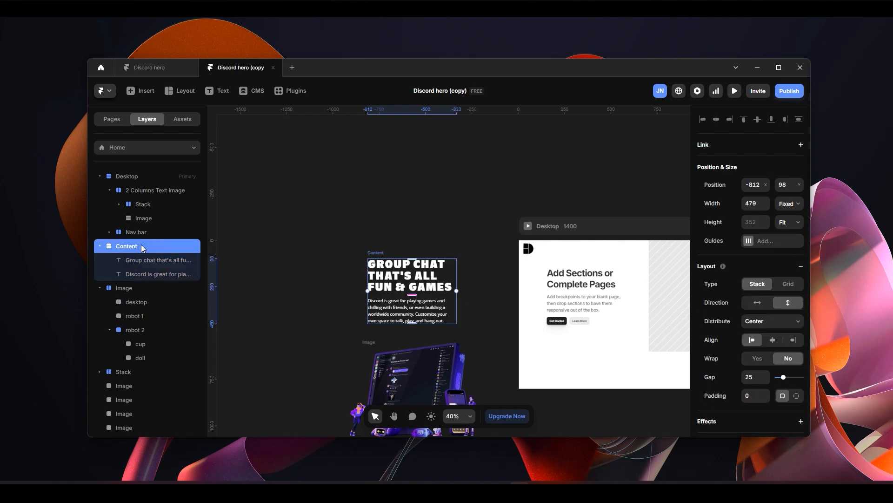
drag(505, 175, 376, 191)
click(503, 336)
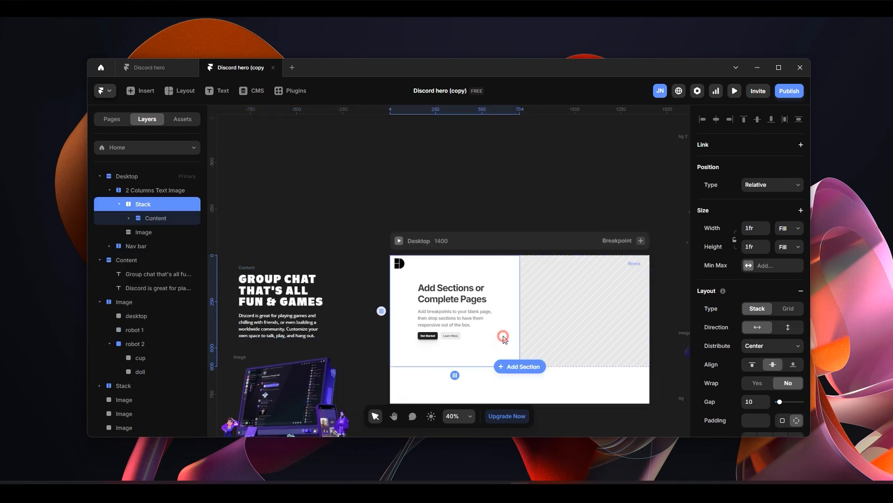
click(160, 221)
click(175, 205)
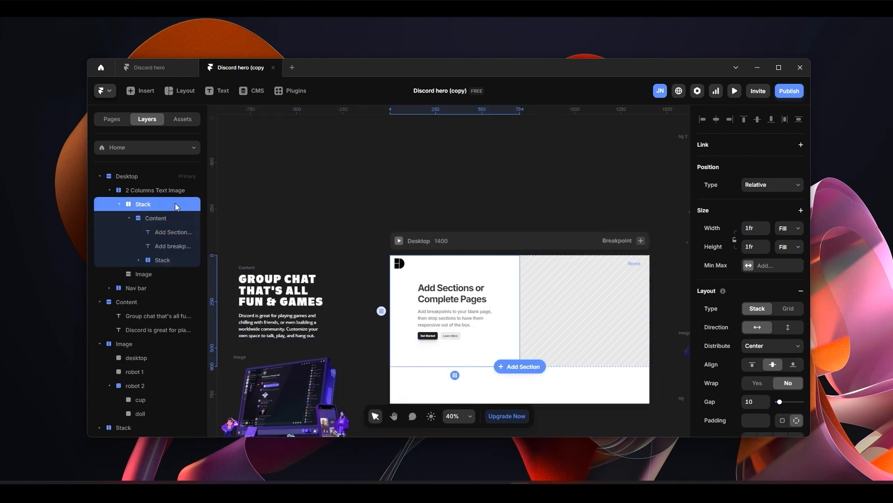
key(ctrl+v)
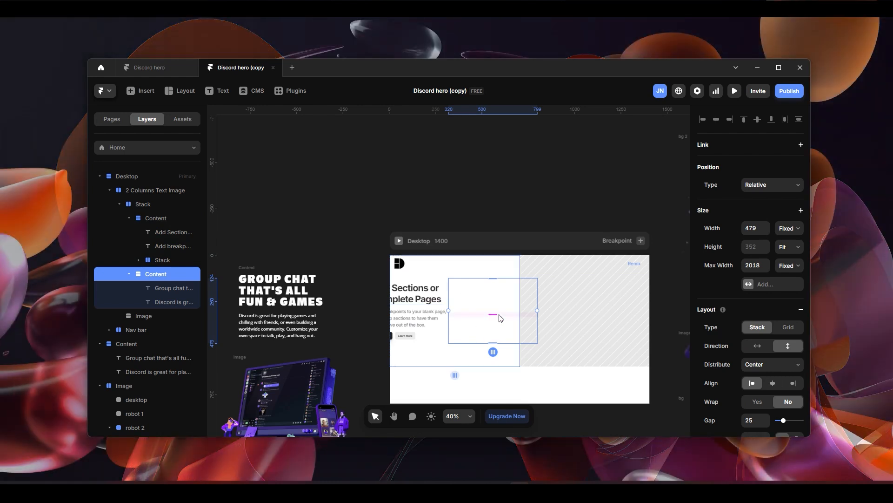
- Delete the section's placeholder Content stack with the "Add Sections or Complete Pages" heading and buttons
scroll(492, 315, up, 2)
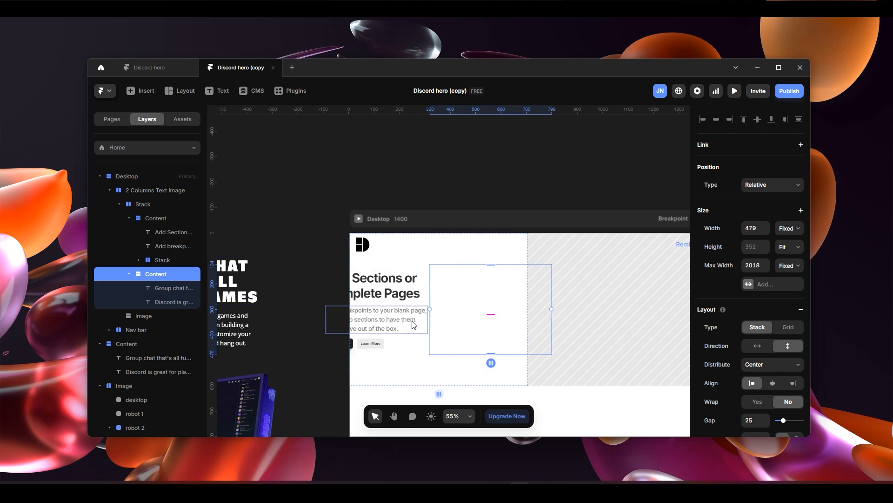
click(181, 219)
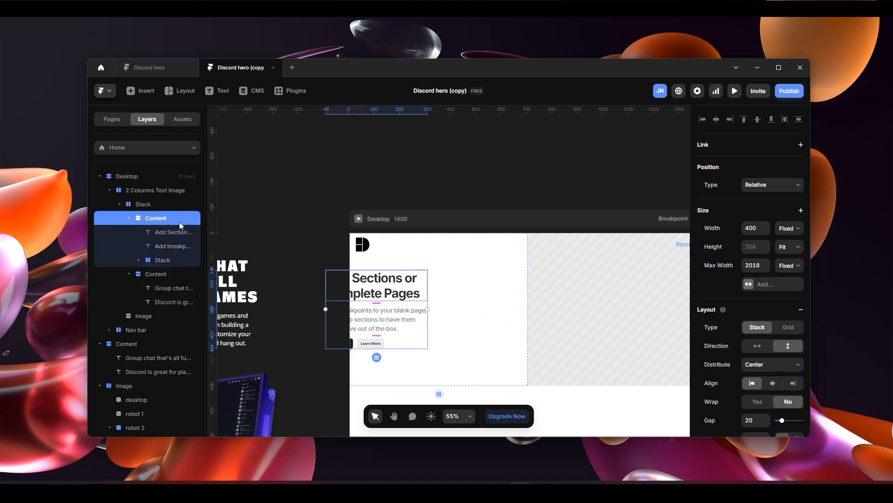
key(Delete)
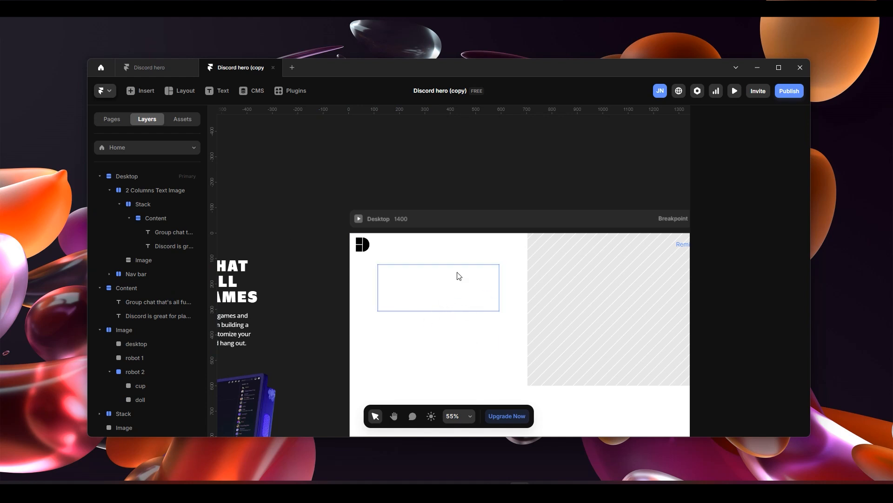
- Remove the fill from the 2 Columns Text Image section
click(506, 370)
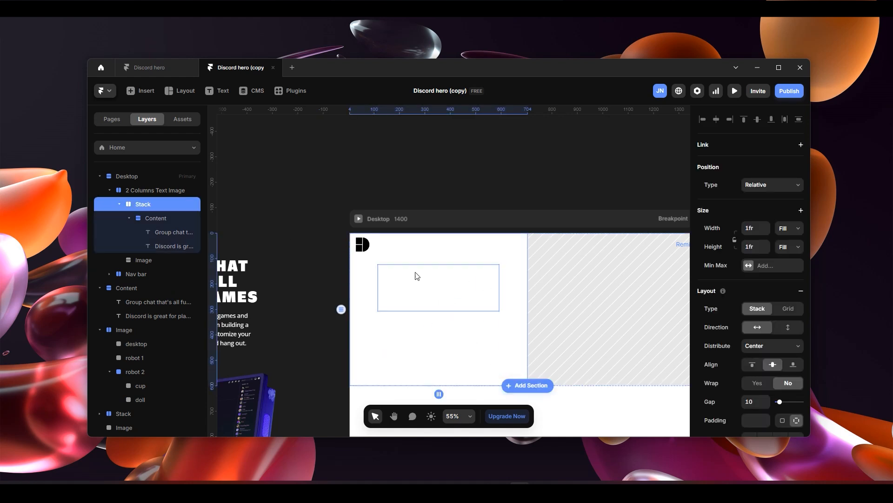
click(170, 191)
scroll(781, 345, down, 5)
click(795, 382)
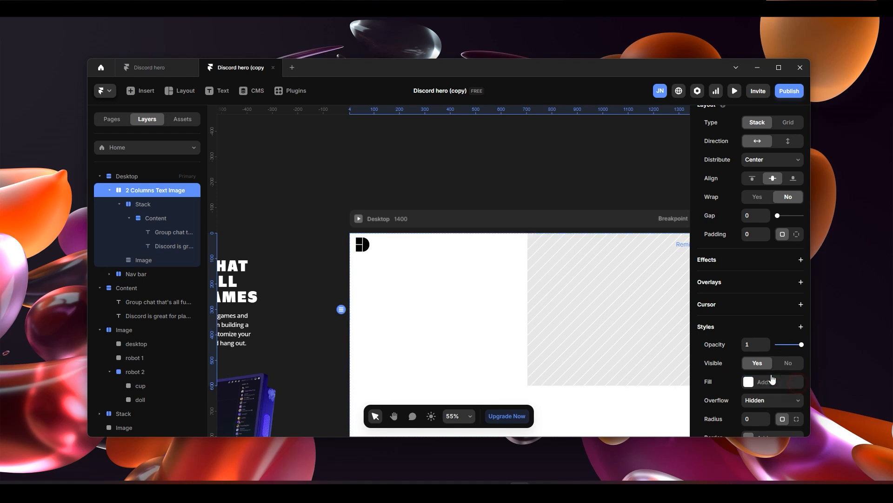
- Check the section's inner Stack for a fill and remove the white #FFFFFF fill from the Desktop frame
click(170, 205)
scroll(796, 356, down, 5)
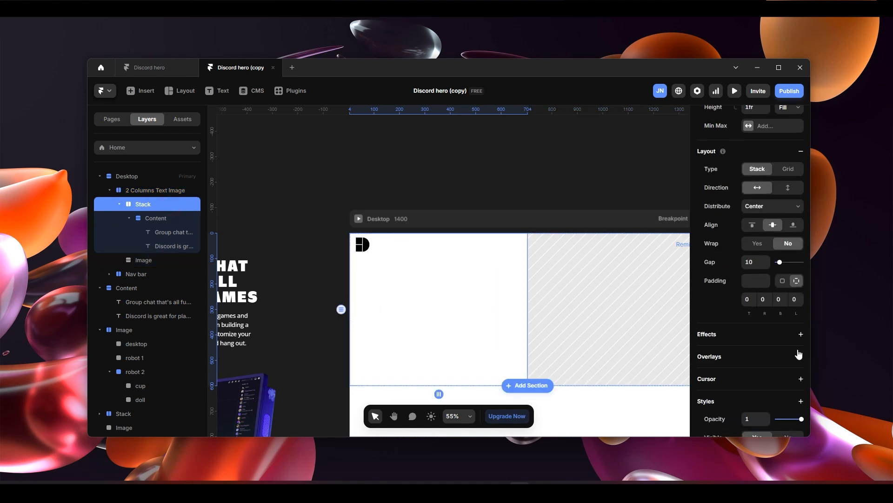
click(538, 225)
scroll(790, 378, down, 3)
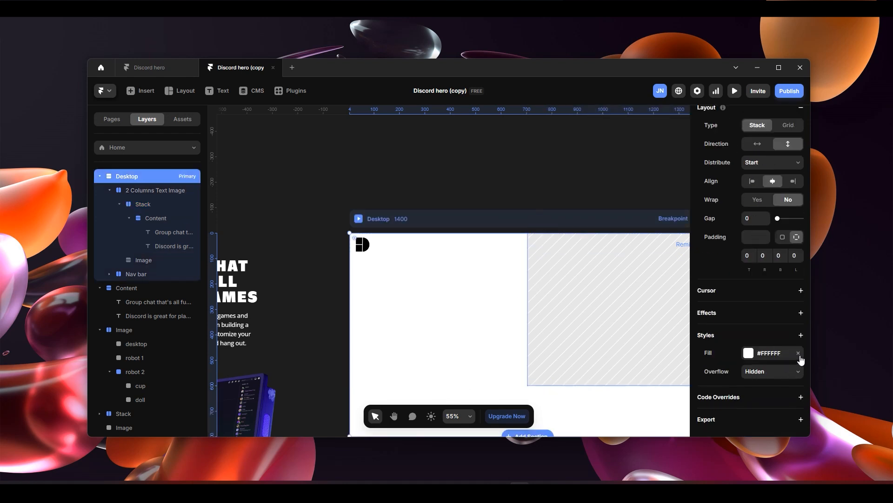
click(799, 352)
scroll(530, 346, down, 2)
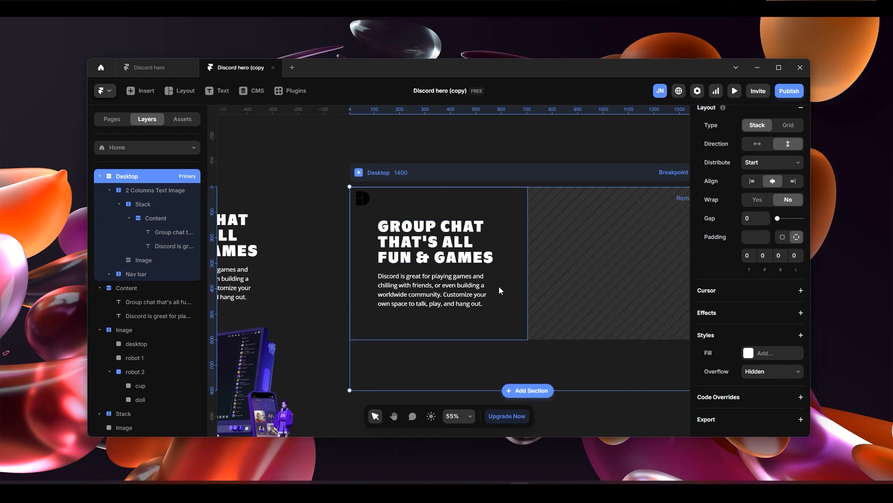
- Examine the two-column section in the Desktop frame and its empty placeholder Image column
scroll(512, 291, down, 2)
scroll(515, 286, down, 1)
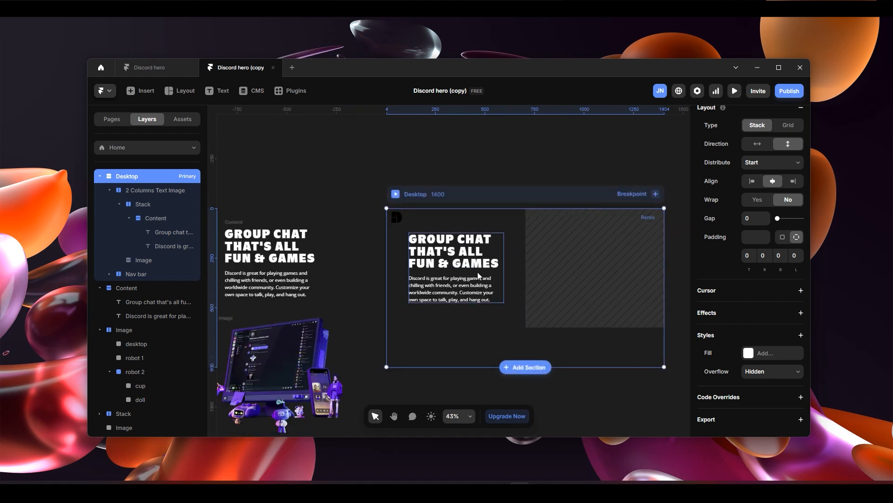
scroll(559, 285, down, 1)
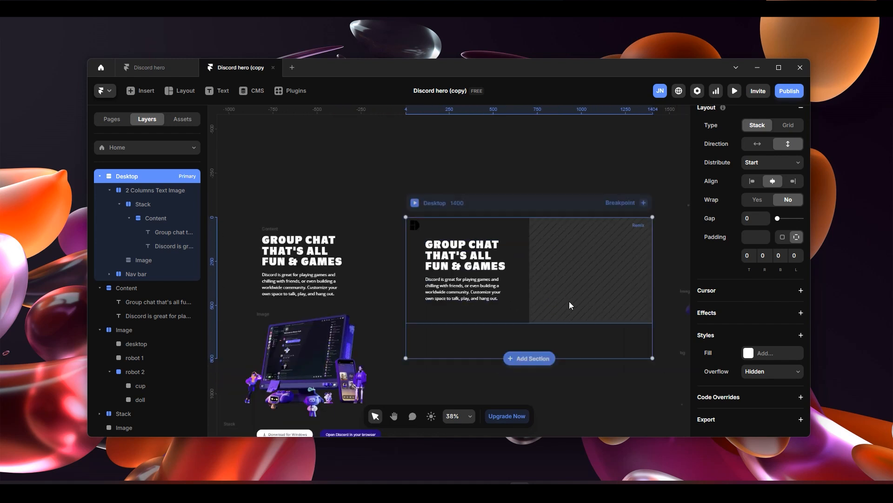
drag(591, 136, 578, 137)
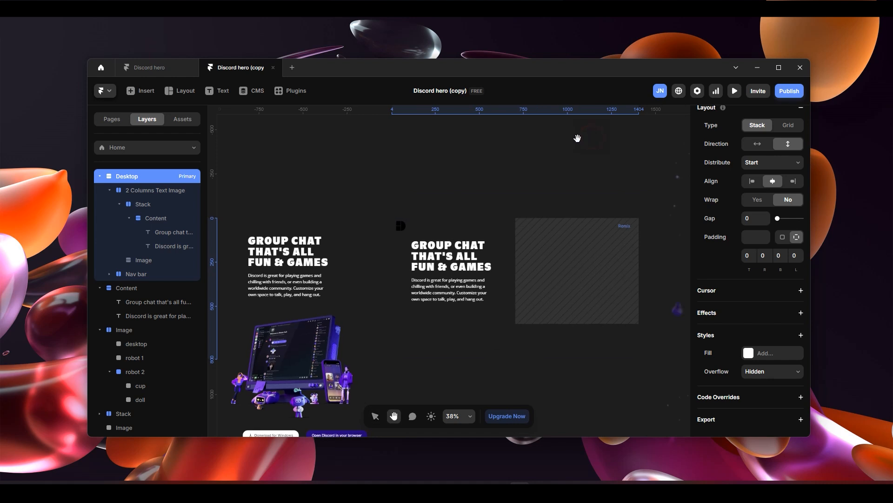
click(601, 265)
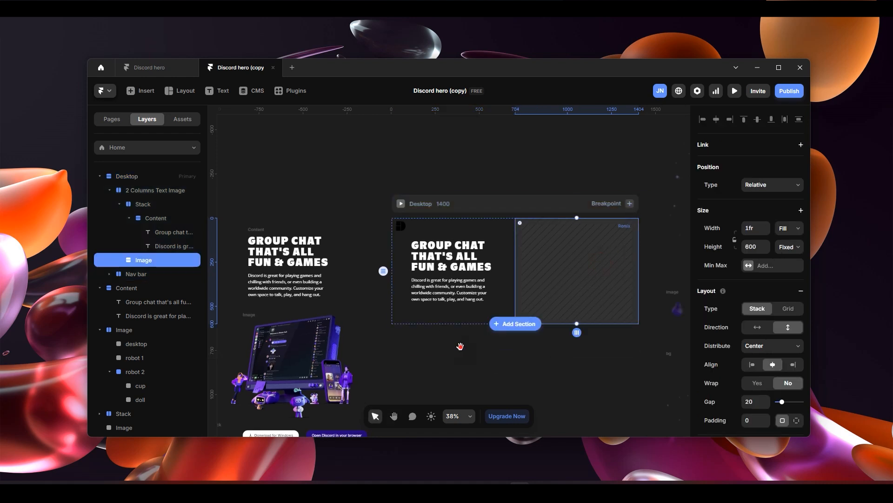
- Examine the prepared Image stack outside the Desktop frame and its desktop, robot 1 and robot 2 layers
scroll(460, 346, left, 5)
click(398, 315)
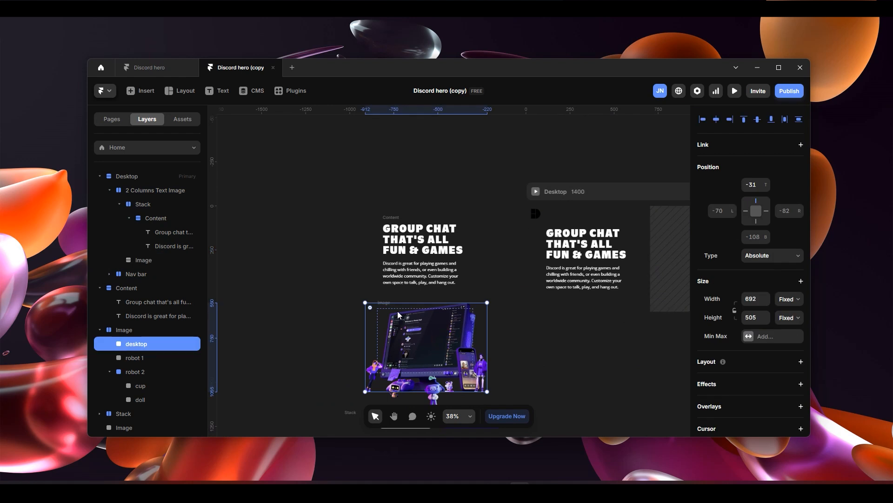
scroll(436, 345, up, 5)
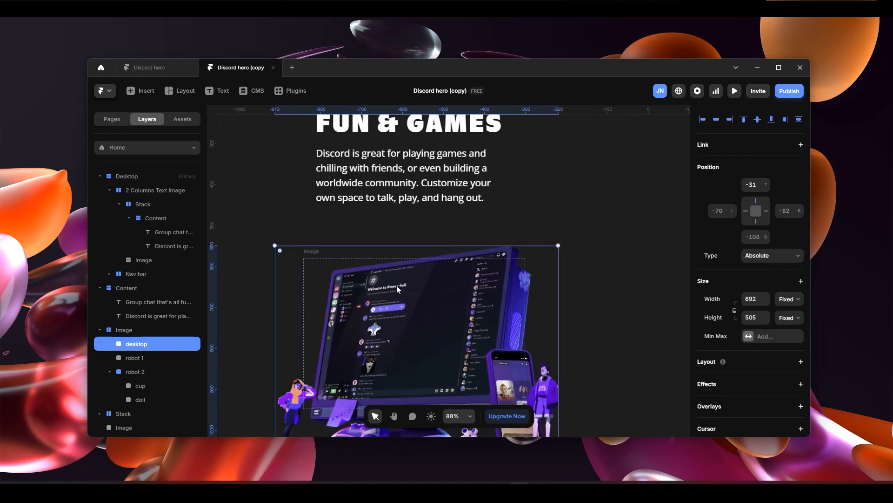
scroll(397, 286, down, 1)
click(147, 356)
click(155, 344)
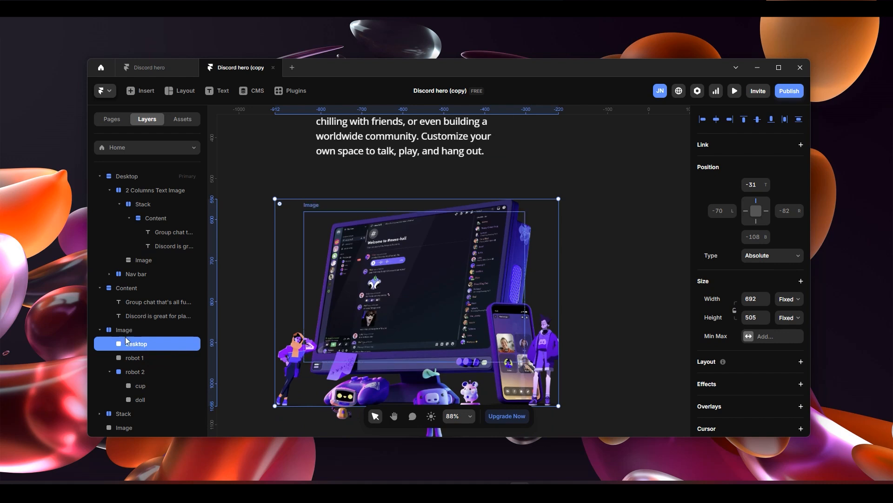
click(139, 330)
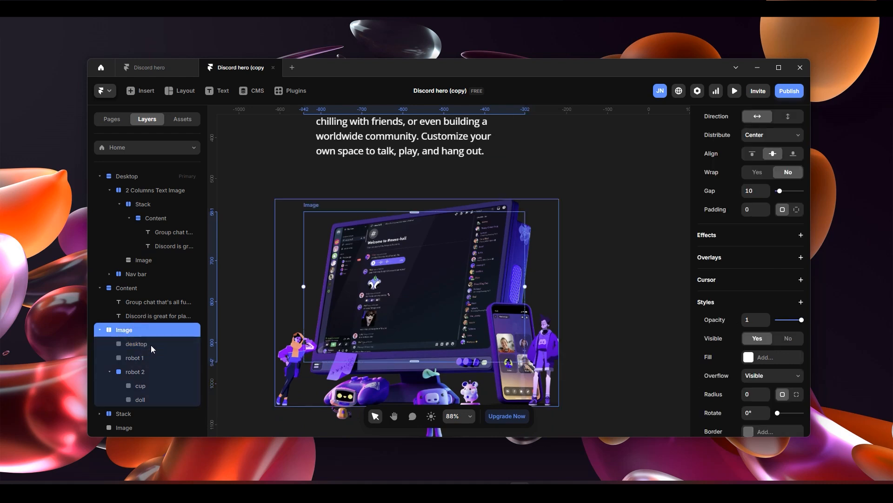
click(151, 345)
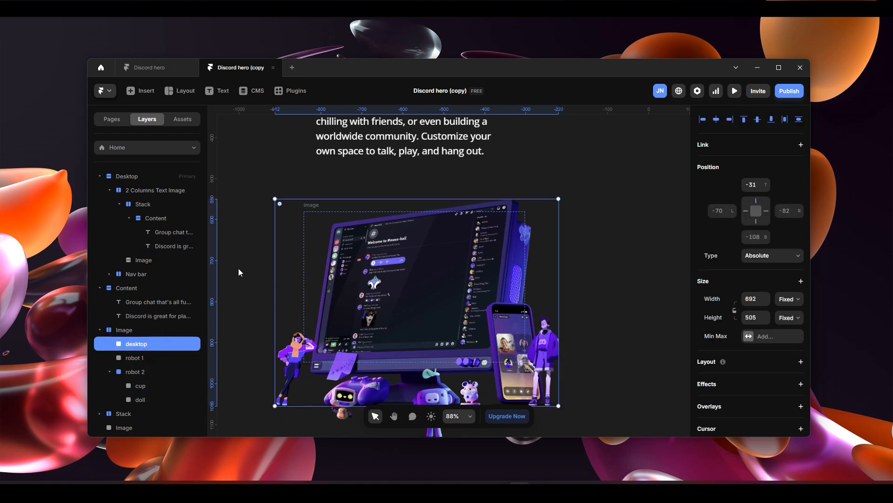
scroll(270, 256, down, 1)
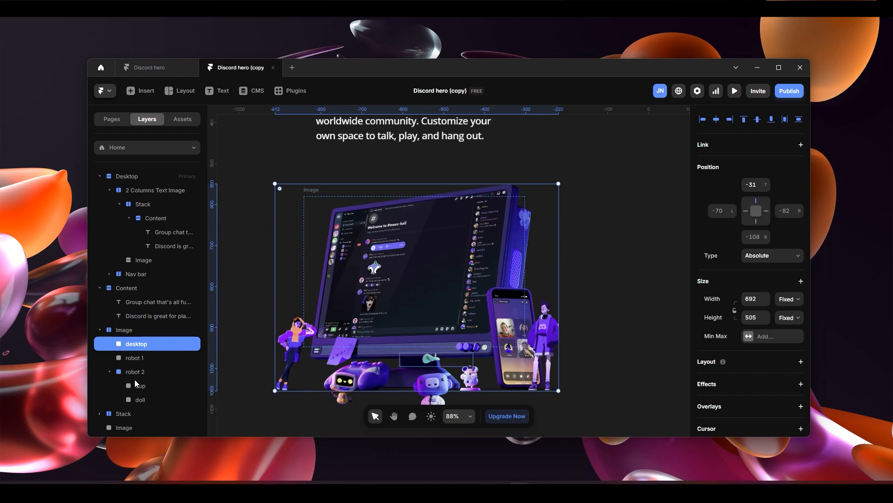
click(141, 356)
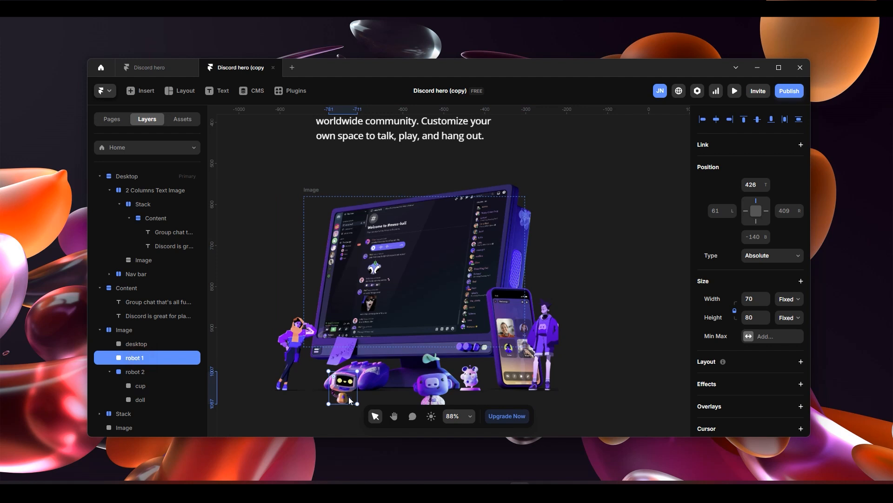
click(144, 373)
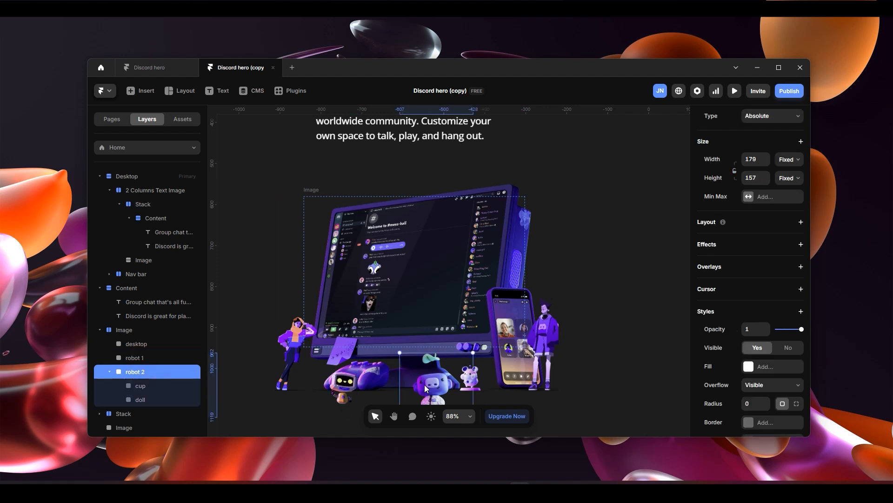
- Copy the prepared Image stack and paste it into the Stack of the 2 Columns Text Image section
click(150, 329)
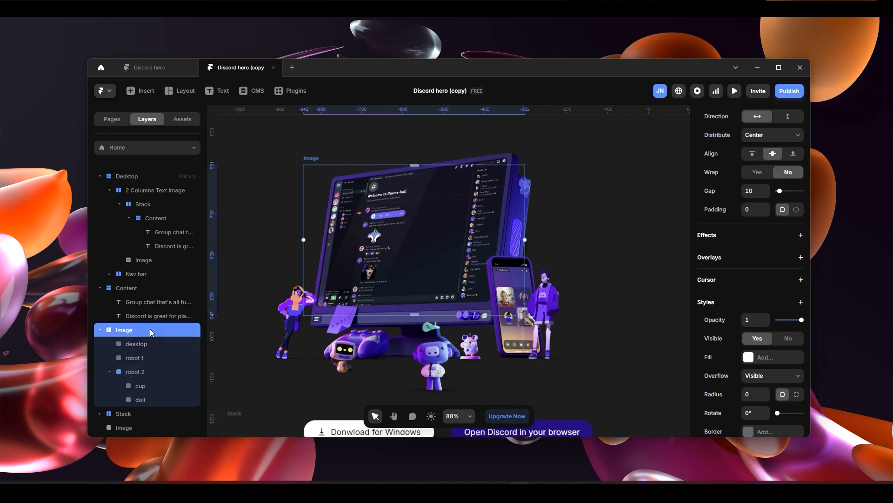
key(space)
key(space)
drag(621, 225, 436, 419)
drag(531, 301, 313, 359)
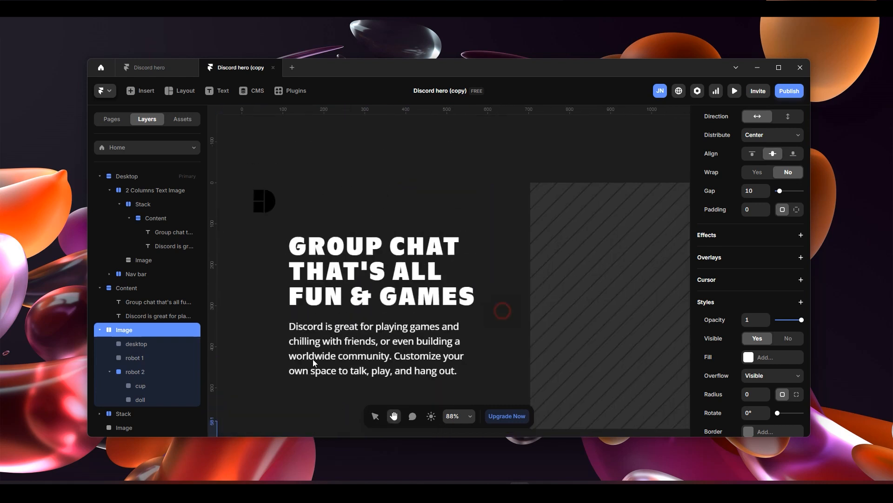
scroll(534, 325, down, 5)
click(600, 317)
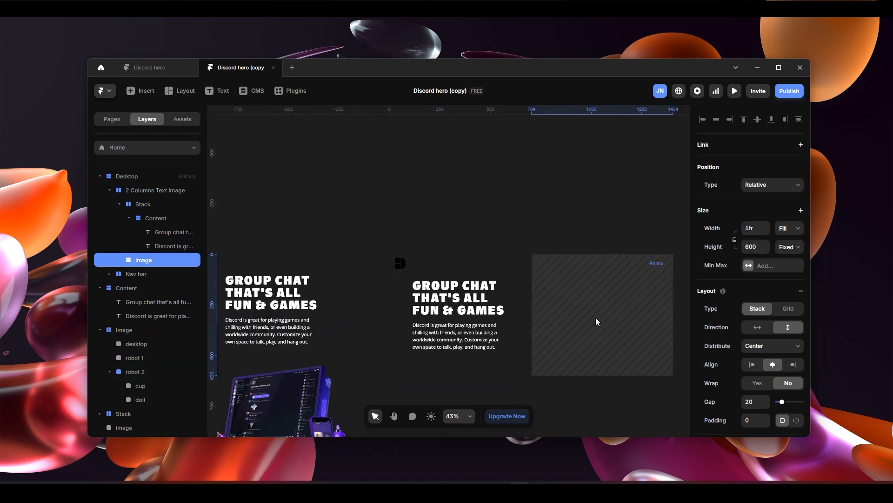
click(158, 217)
click(142, 259)
click(147, 205)
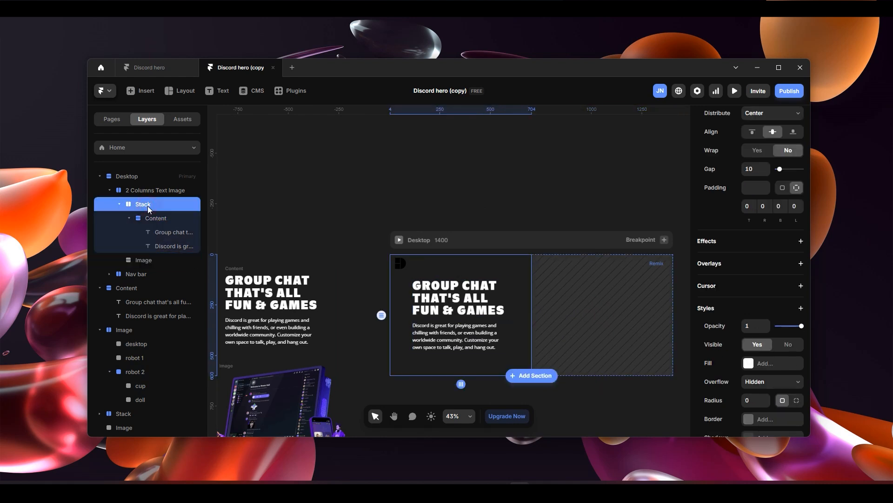
key(ctrl+v)
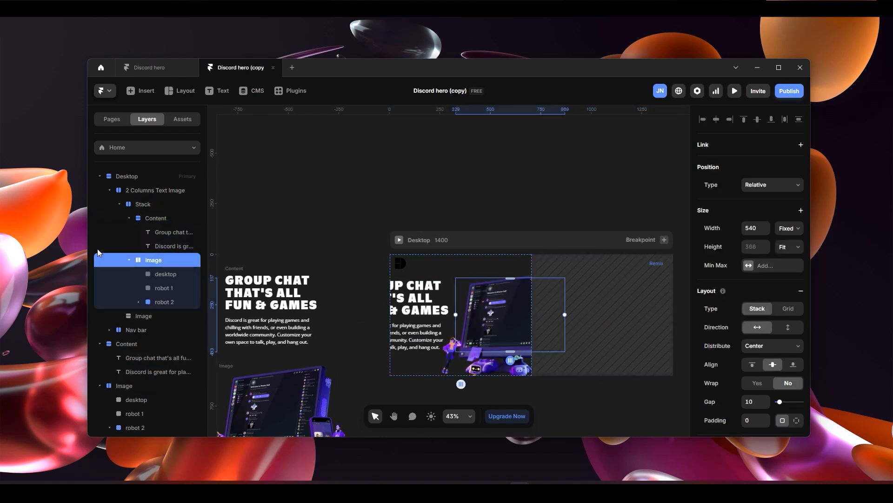
- Delete the empty placeholder Image layer from the 2 Columns Text Image section
click(153, 314)
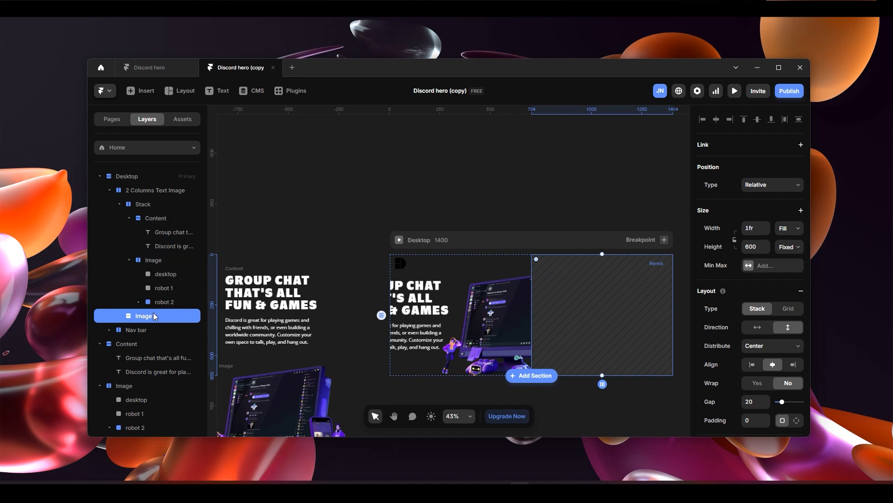
key(Delete)
scroll(552, 331, up, 2)
scroll(551, 331, down, 3)
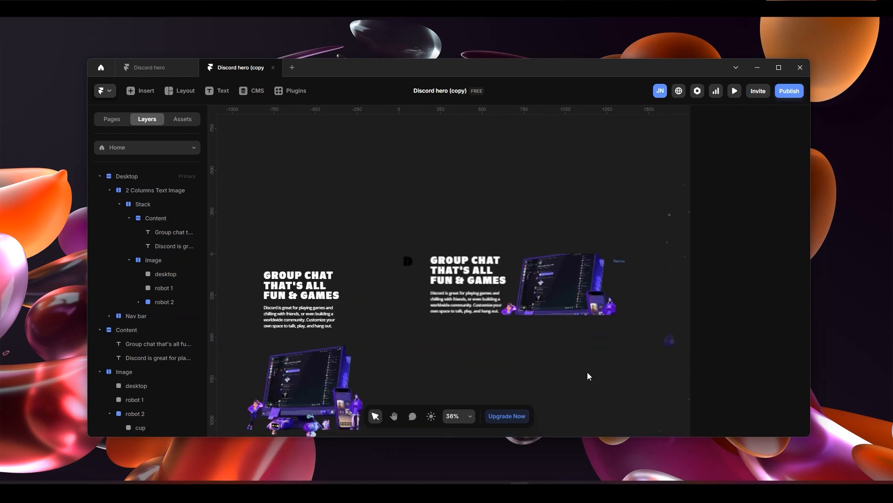
scroll(547, 371, up, 1)
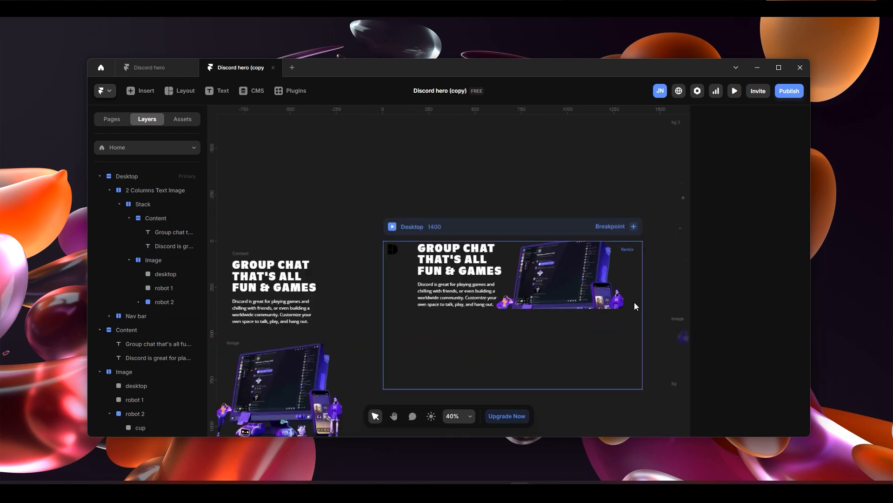
- Give the Desktop frame a black #000000 fill
click(537, 227)
click(763, 353)
drag(624, 296, 549, 318)
scroll(511, 182, up, 4)
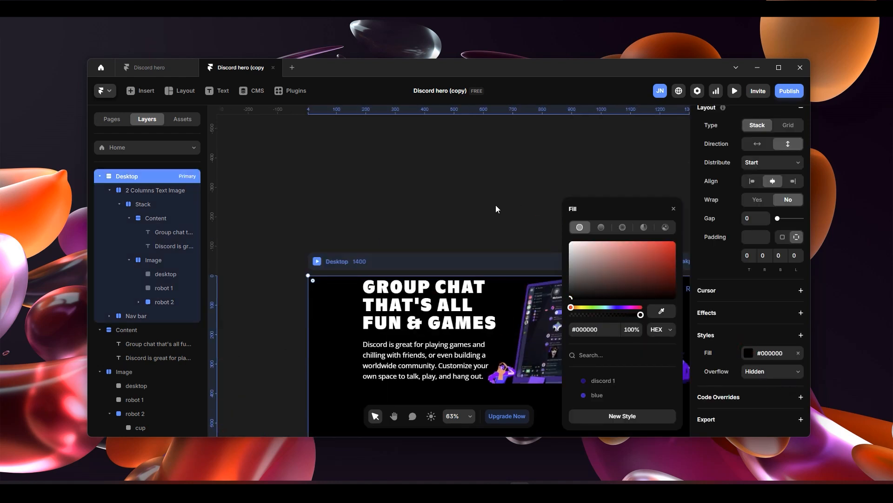
scroll(496, 204, down, 5)
click(504, 122)
scroll(554, 340, down, 2)
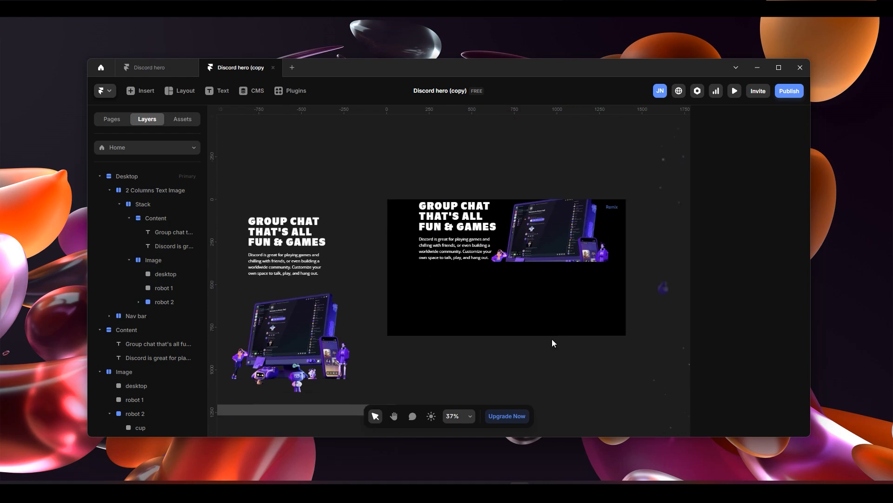
- Review the section's Content and Image layers and set the overflow of their parent Stack to Visible
scroll(573, 310, up, 2)
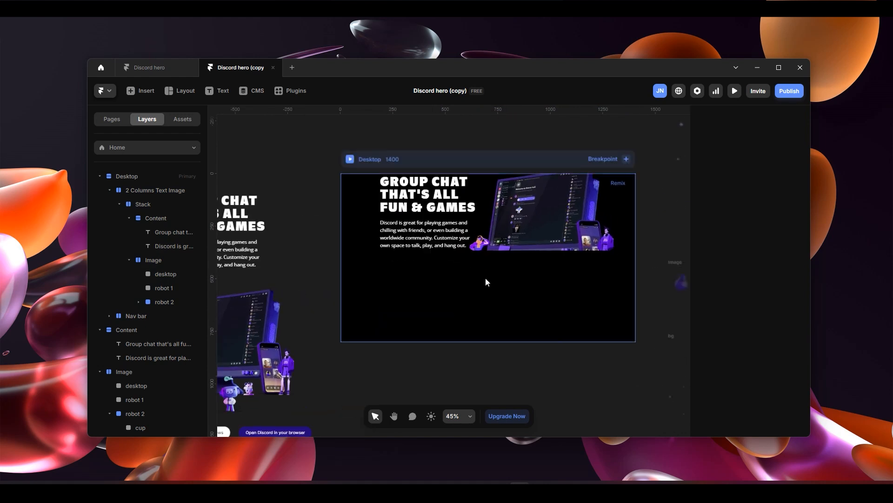
scroll(485, 279, up, 2)
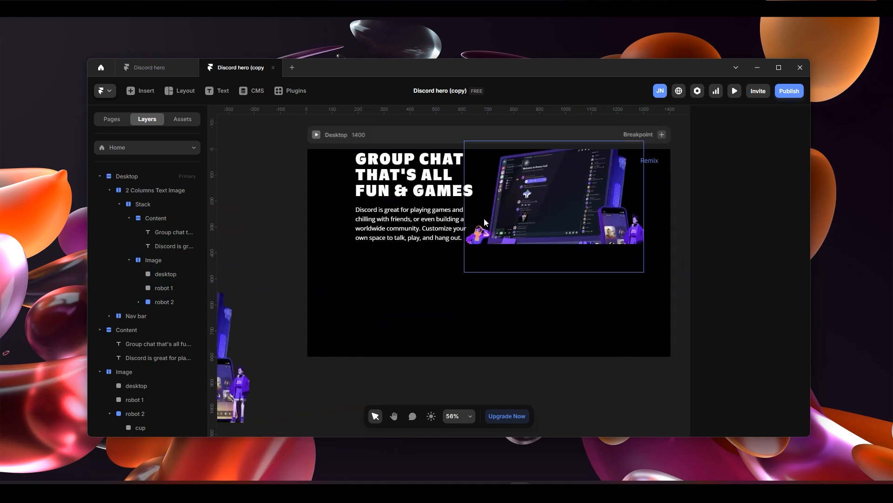
click(154, 207)
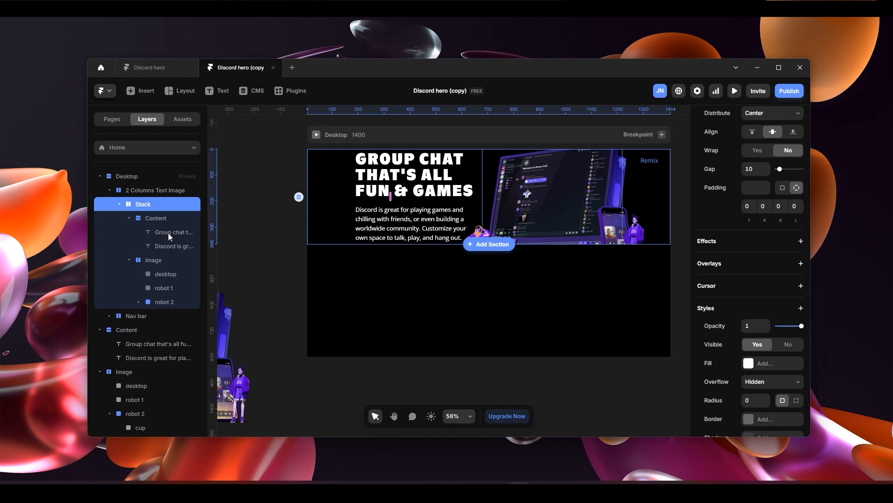
click(169, 219)
click(165, 260)
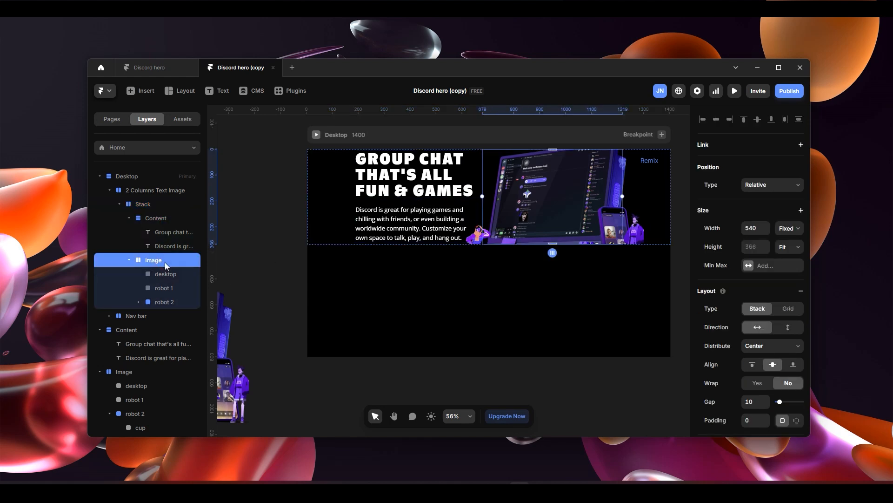
click(166, 219)
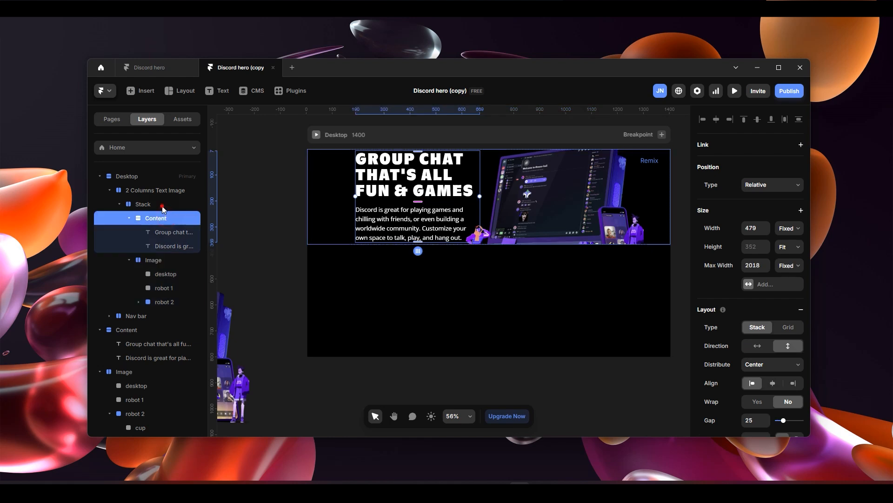
click(161, 205)
scroll(756, 369, down, 3)
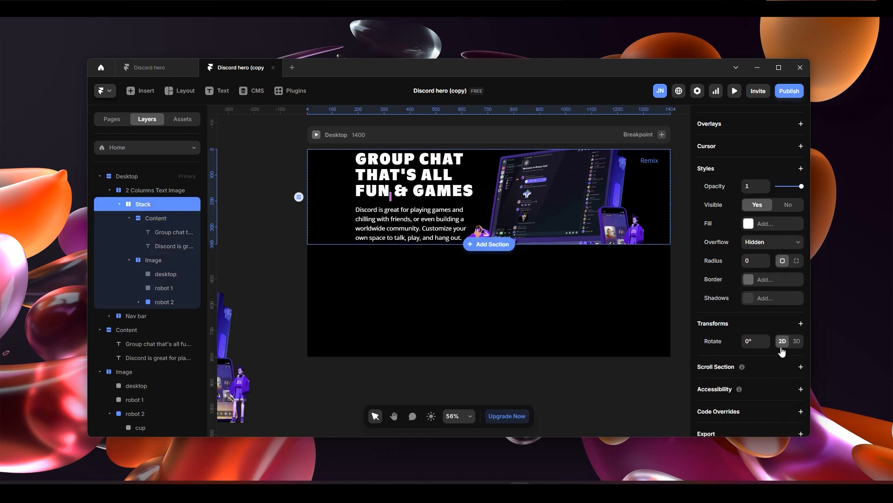
click(780, 247)
click(775, 268)
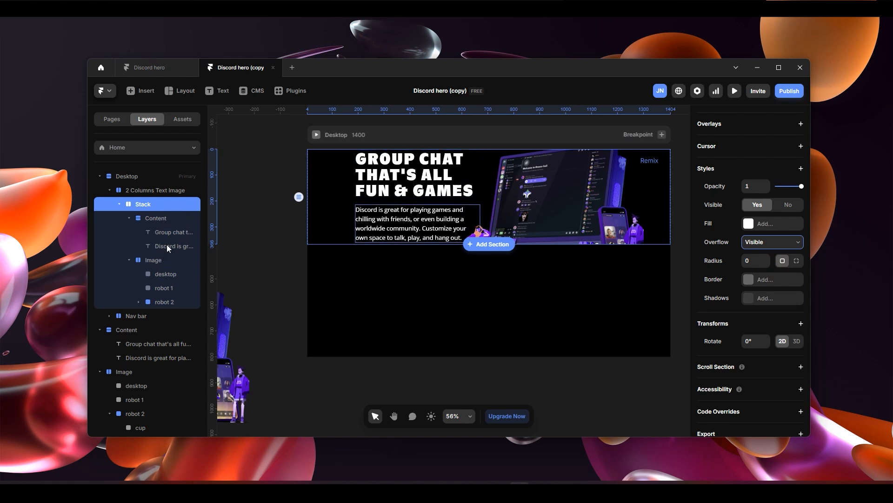
- Check the pasted Image stack's overflow and set the 2 Columns Text Image section's overflow to Visible
click(154, 260)
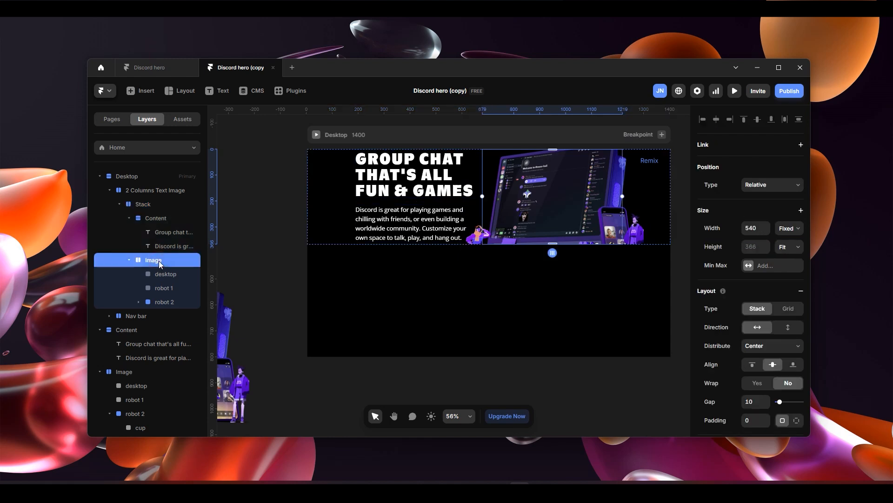
scroll(782, 342, down, 8)
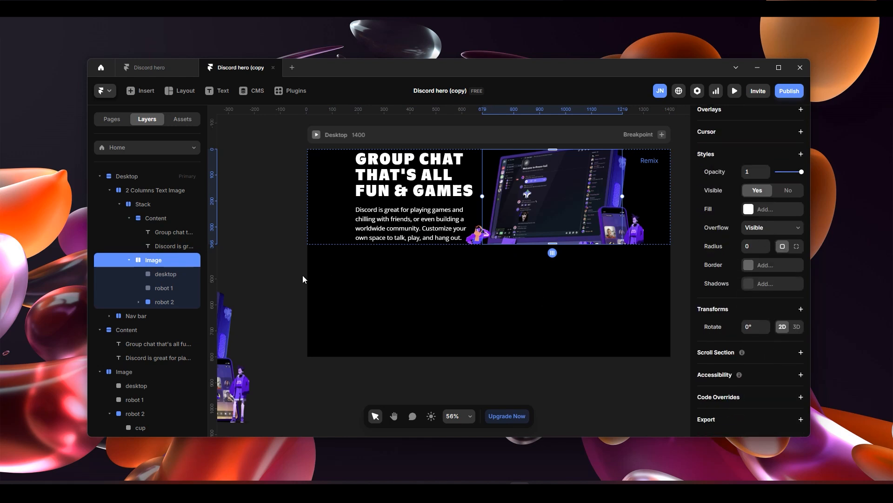
click(159, 205)
click(165, 191)
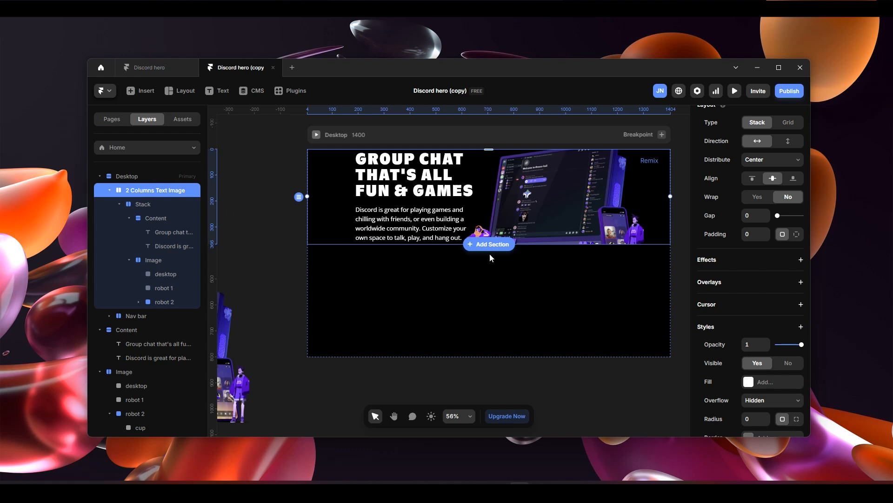
scroll(782, 351, down, 5)
click(768, 260)
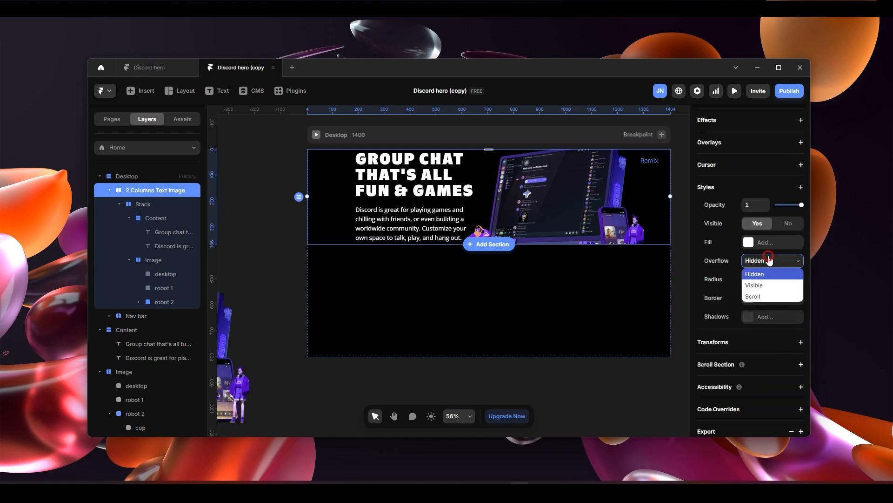
click(763, 285)
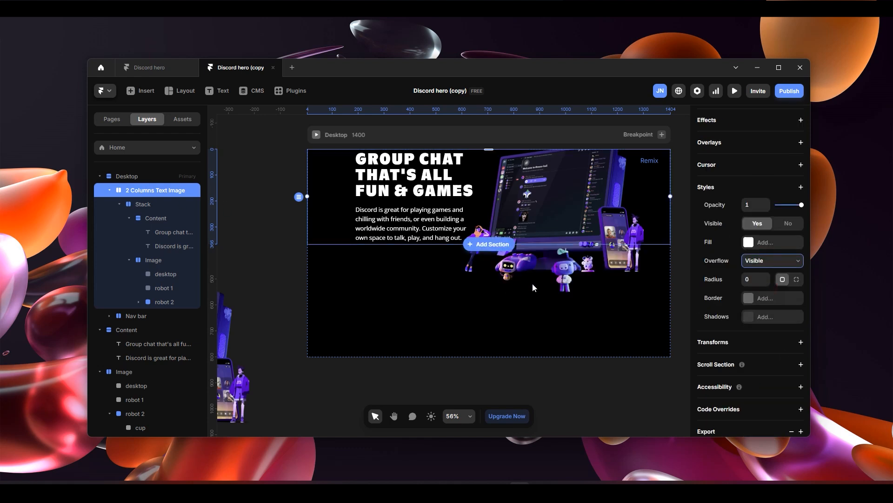
scroll(535, 309, up, 2)
scroll(540, 322, down, 4)
scroll(577, 300, up, 1)
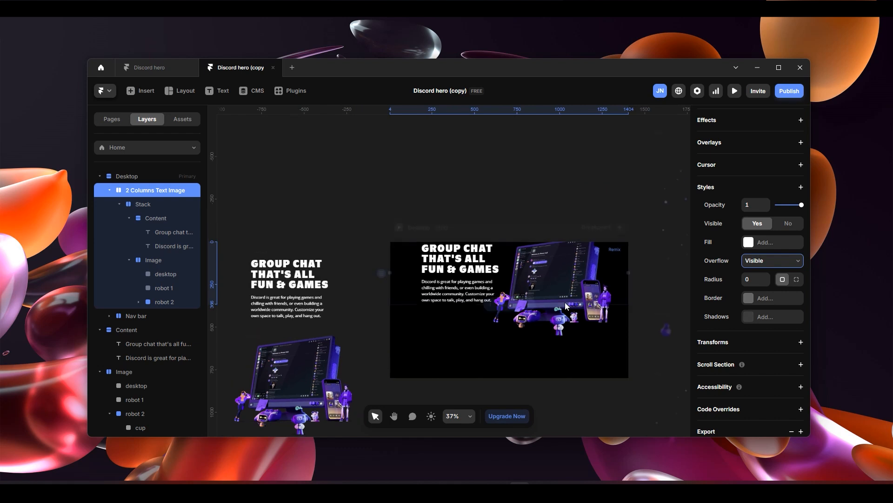
- Rename the 2 Columns Text Image section as Hero
scroll(589, 350, up, 1)
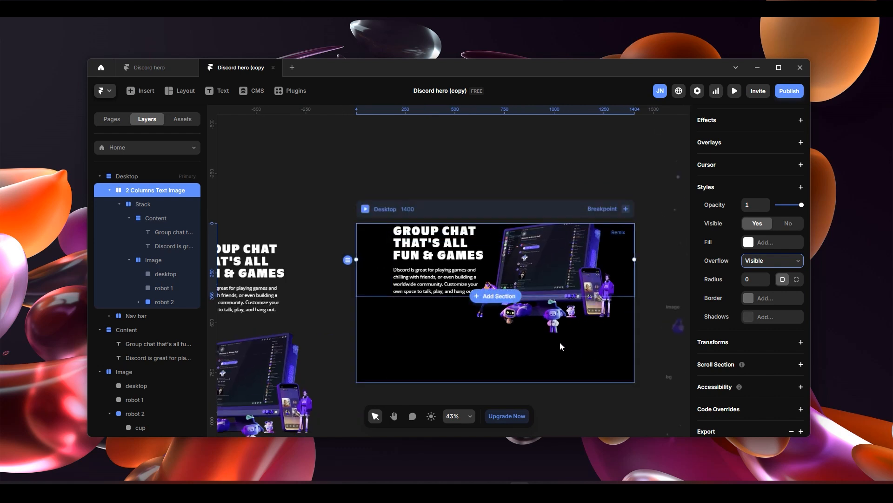
scroll(600, 351, up, 2)
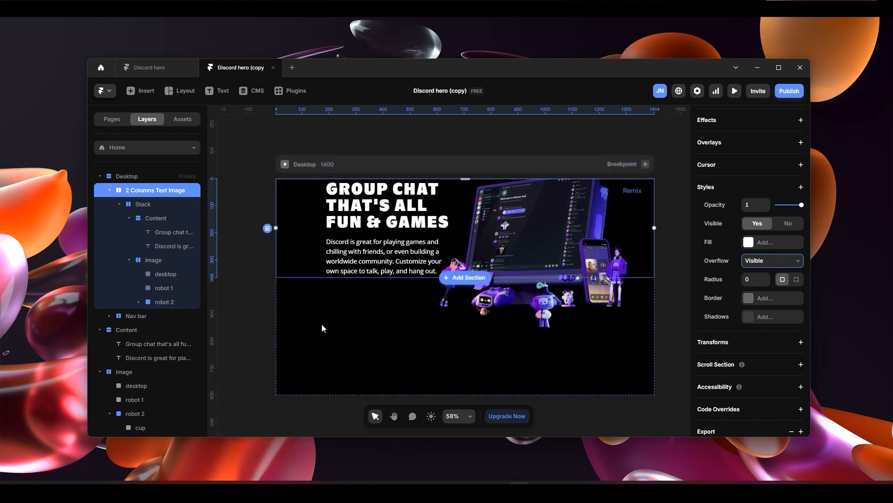
double_click(170, 189)
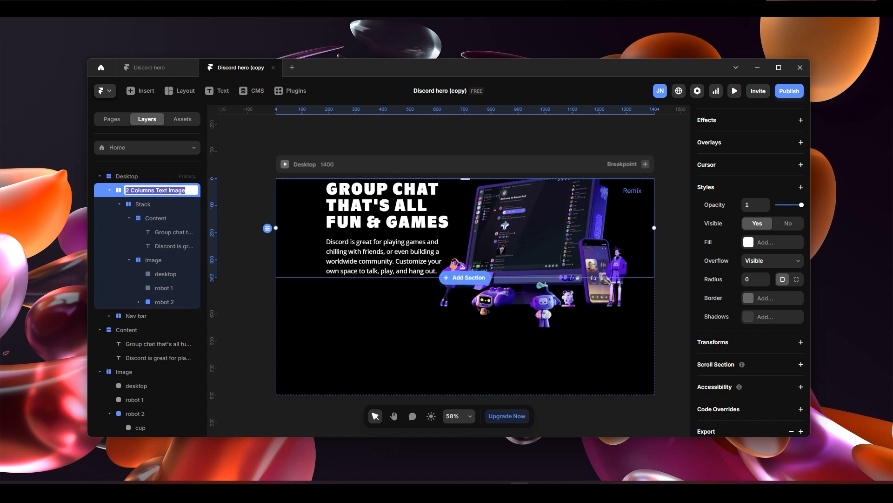
text(Hero)
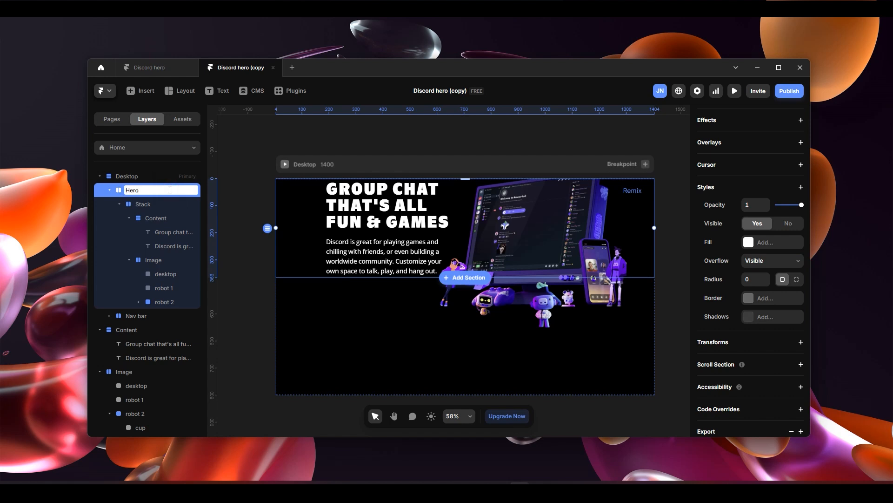
key(Return)
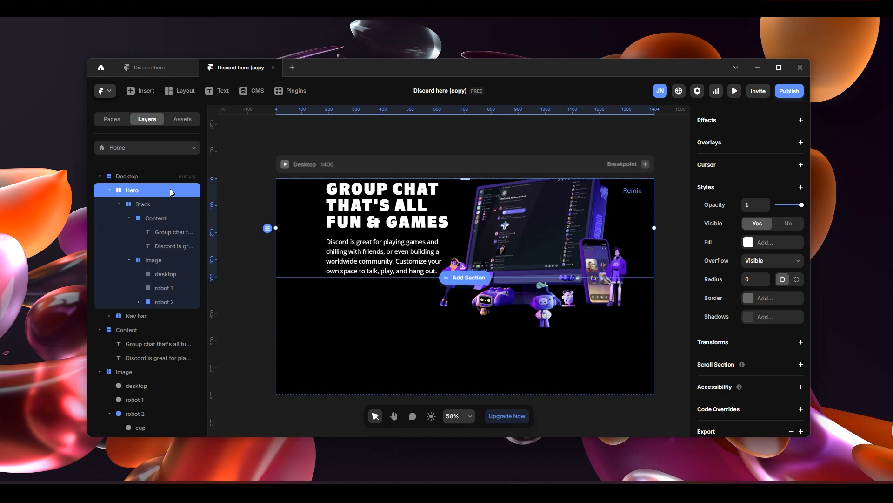
- Check the Hero section's nested layers and set the section's height to a fixed 900
click(157, 205)
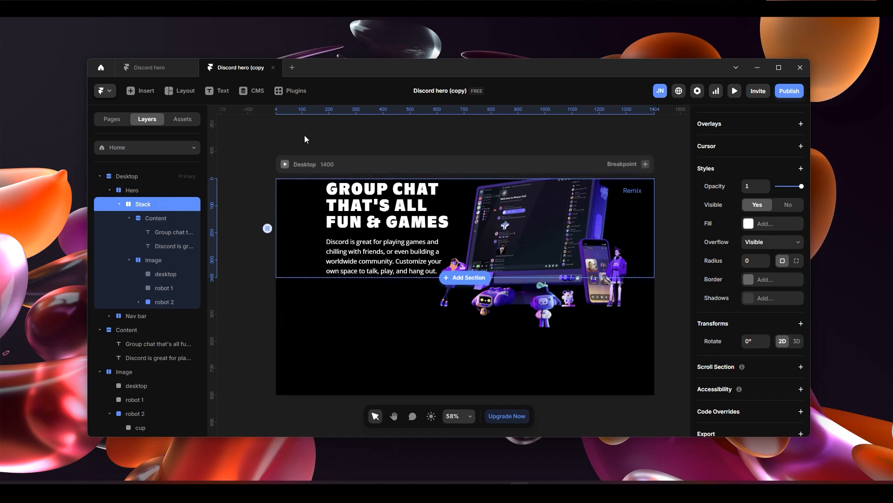
click(161, 218)
click(153, 261)
click(159, 219)
click(159, 204)
click(157, 191)
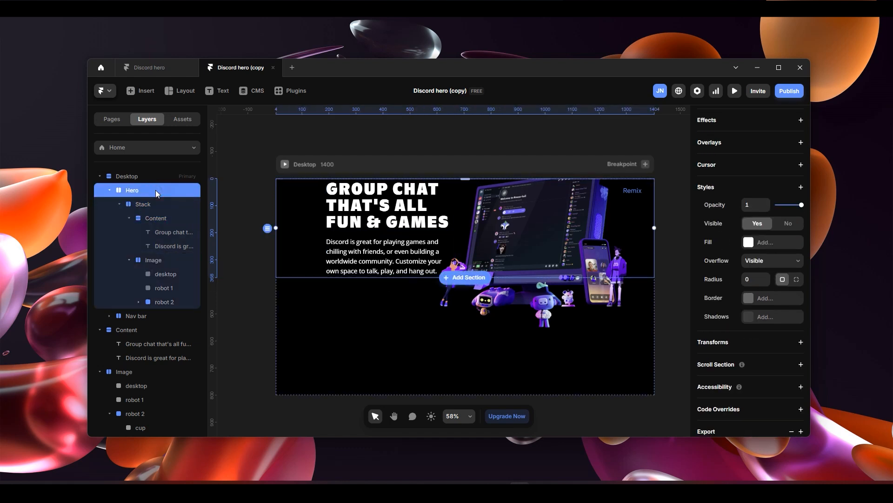
scroll(754, 215, up, 5)
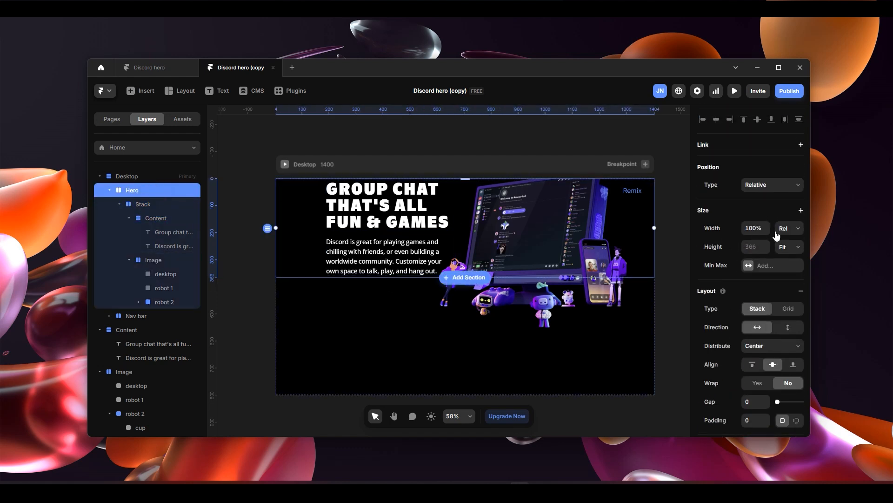
click(789, 247)
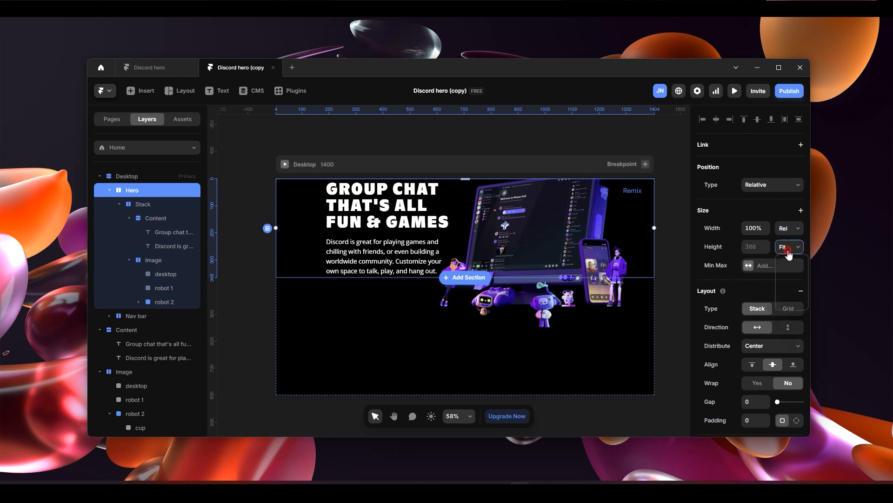
click(787, 260)
click(754, 247)
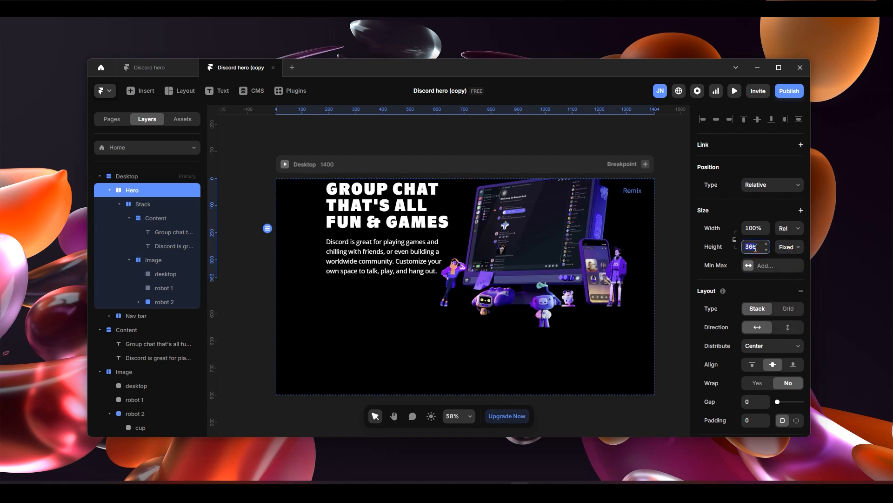
text(900)
key(Return)
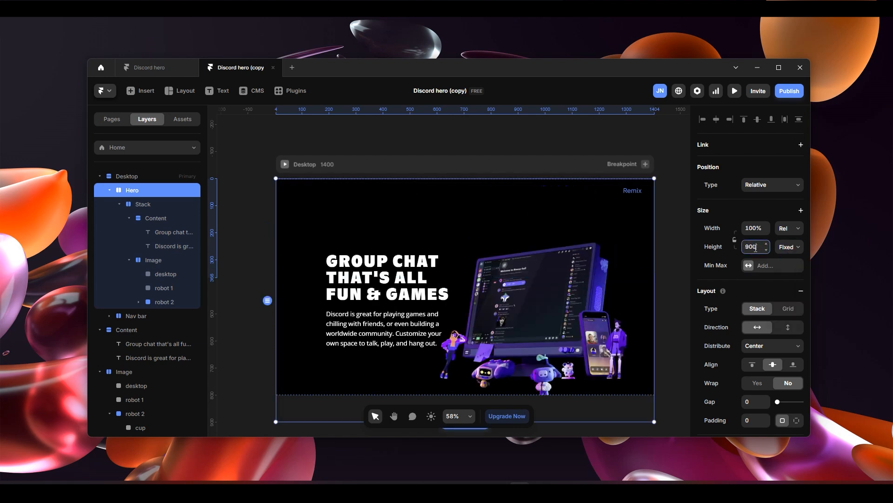
- Set the Desktop frame's height to Fit
scroll(521, 292, down, 3)
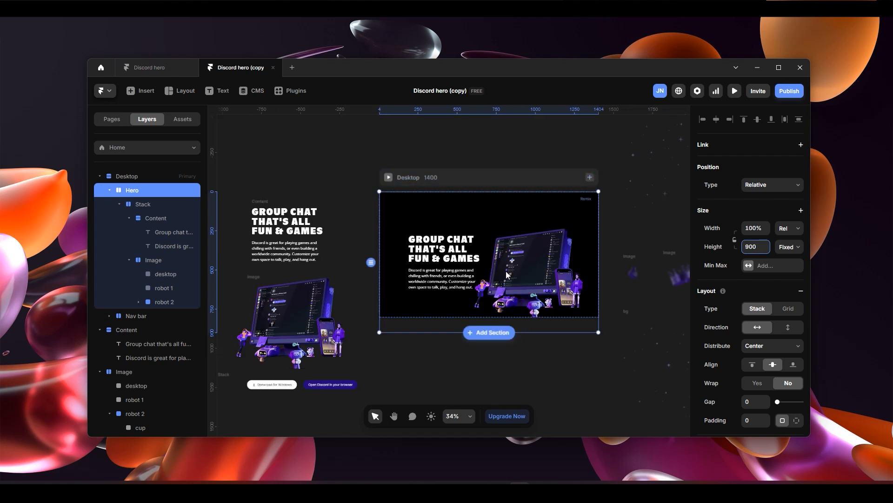
scroll(512, 324, up, 1)
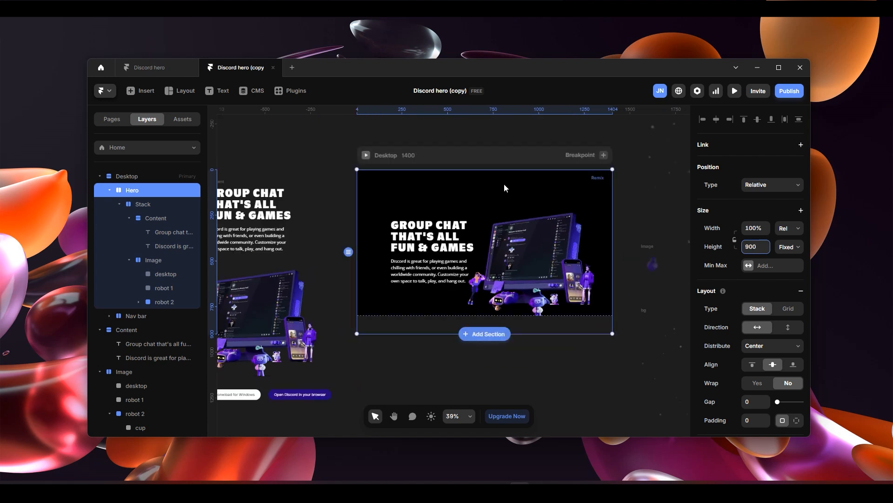
click(505, 155)
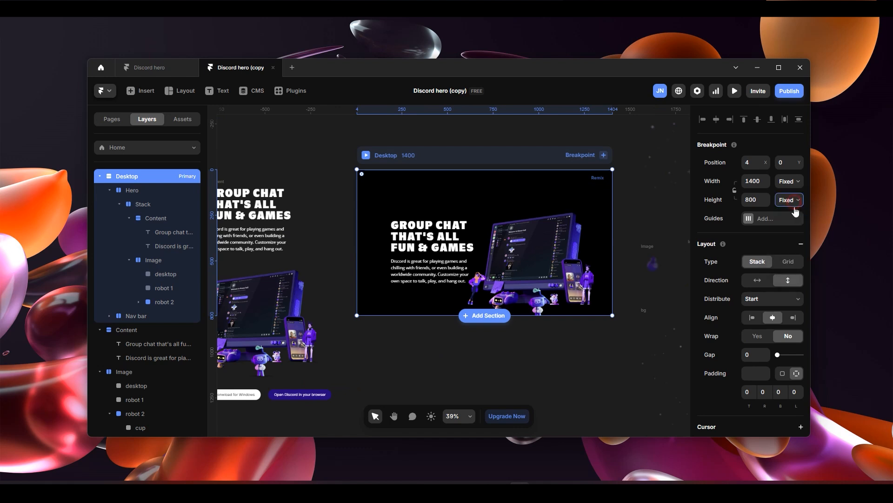
click(791, 201)
click(793, 254)
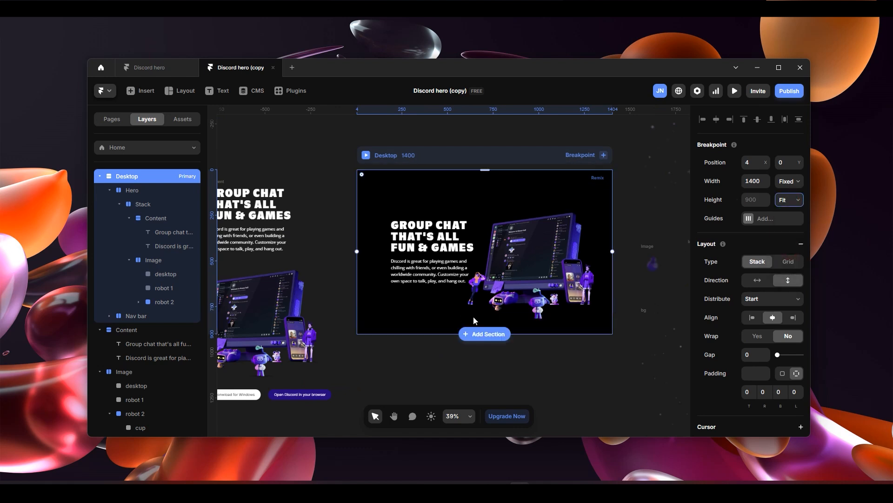
- Copy the loose stack holding the "Donwload for Windows" and "Open Discord in your browser" buttons
scroll(496, 330, up, 3)
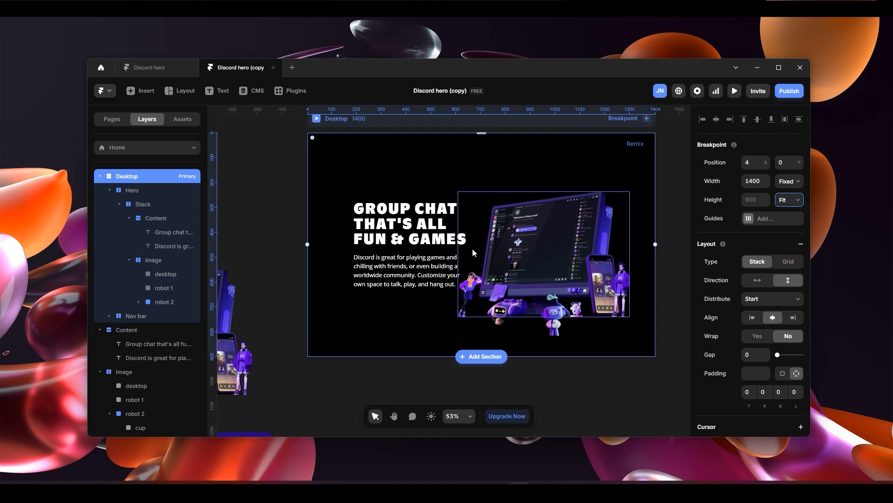
scroll(443, 293, down, 3)
drag(395, 321, 621, 319)
key(space)
drag(525, 330, 582, 301)
scroll(455, 354, up, 3)
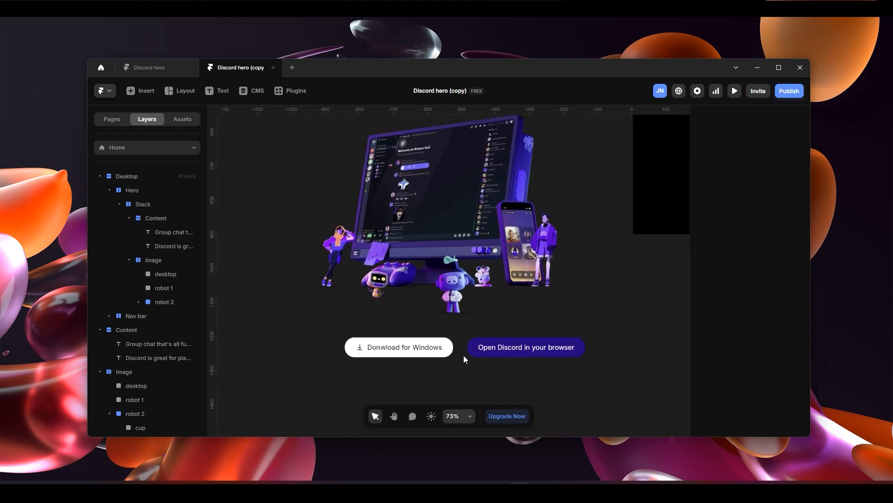
click(289, 330)
key(space)
drag(661, 285, 433, 383)
drag(604, 364, 427, 391)
- Try to paste the button stack into the Hero section's inner Stack, alongside the Content and Image layers
click(477, 343)
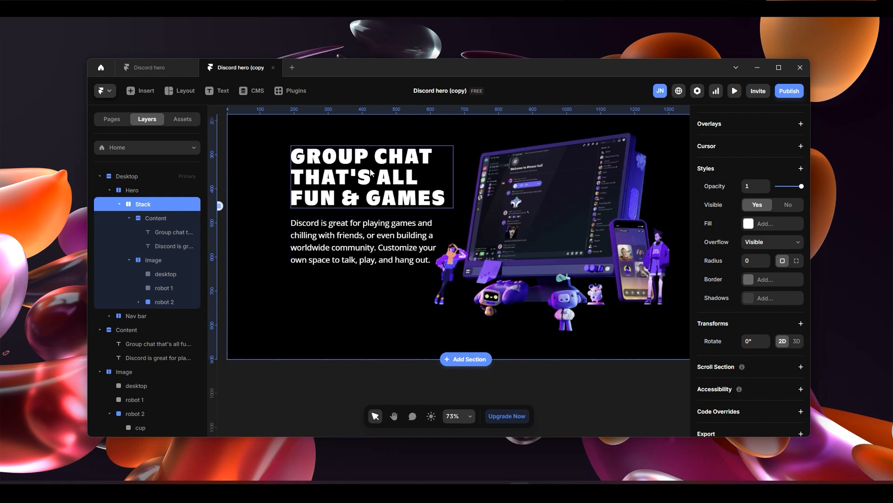
scroll(510, 289, up, 2)
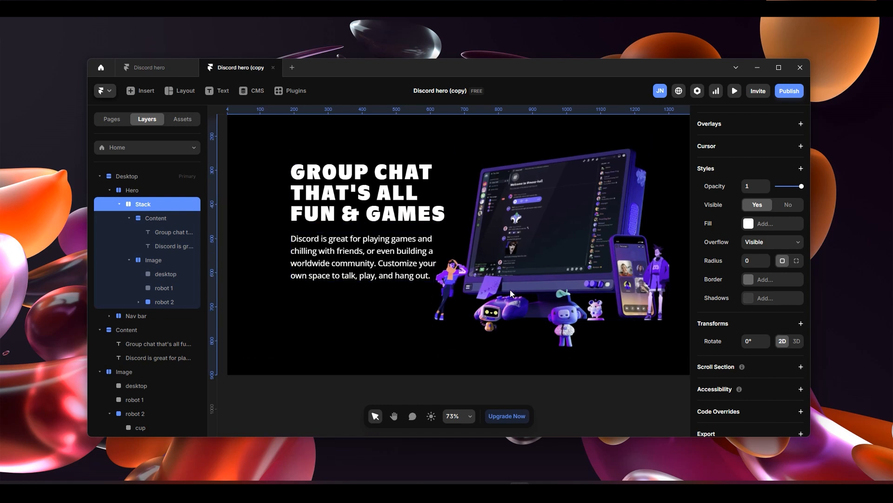
click(173, 219)
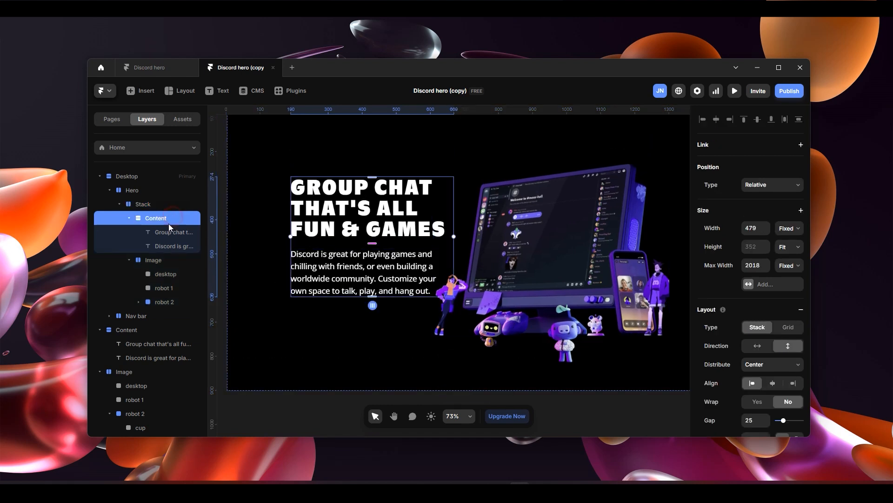
click(152, 262)
click(158, 219)
click(160, 205)
scroll(596, 340, down, 3)
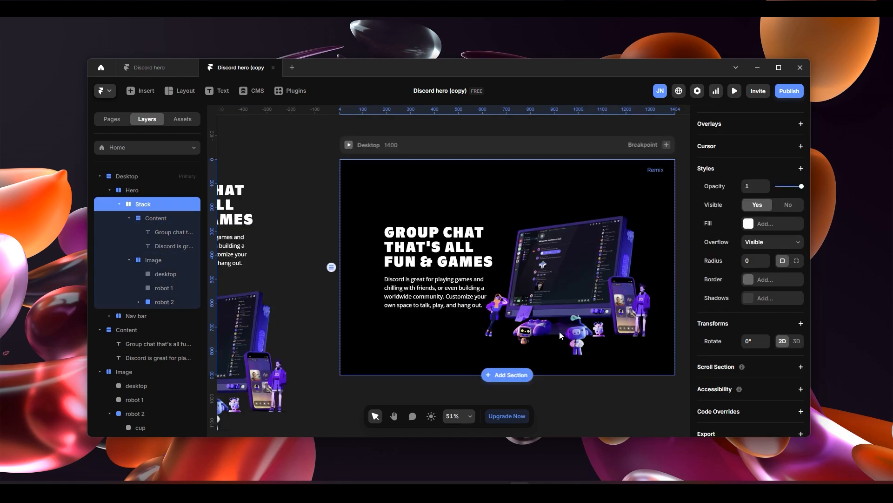
key(ctrl+v)
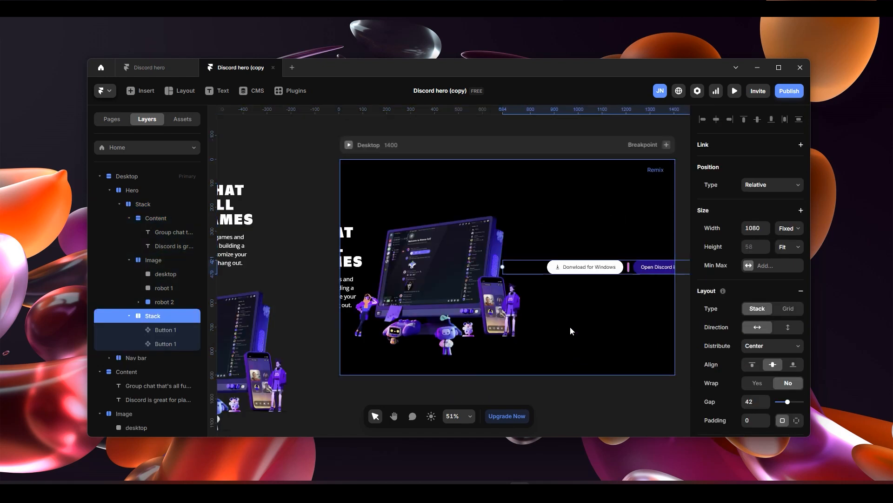
- Check how the Hero's layers are nested and undo the paste of the button stack into the inner Stack
click(149, 218)
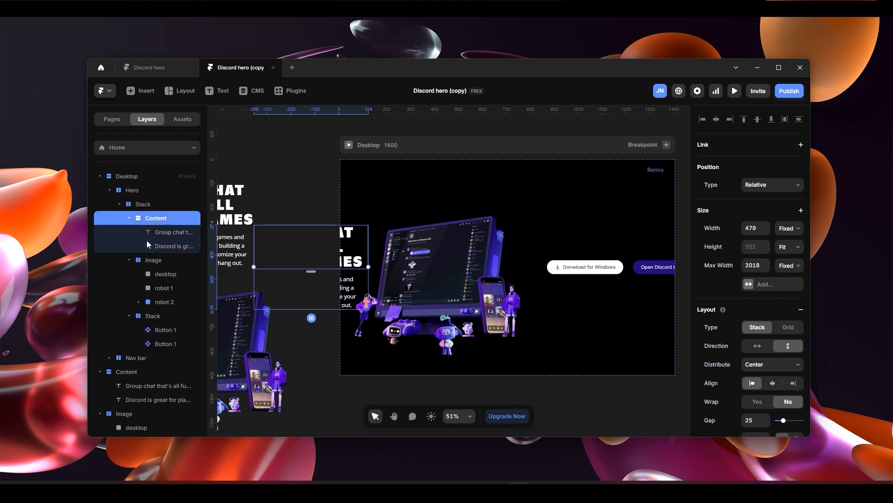
click(153, 259)
click(152, 205)
click(119, 204)
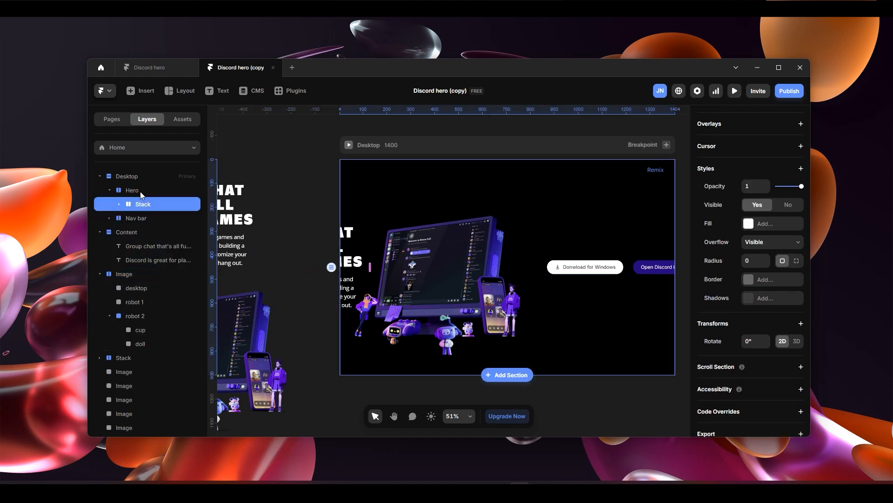
click(141, 191)
click(149, 208)
click(120, 204)
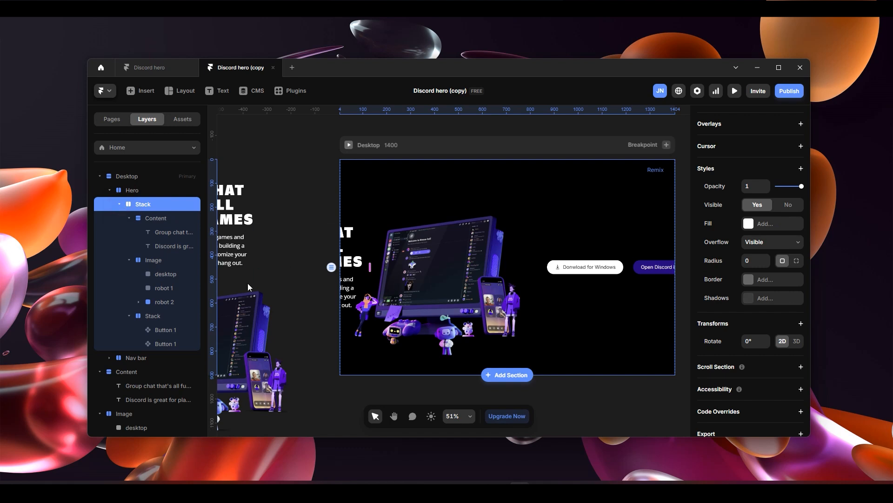
click(153, 316)
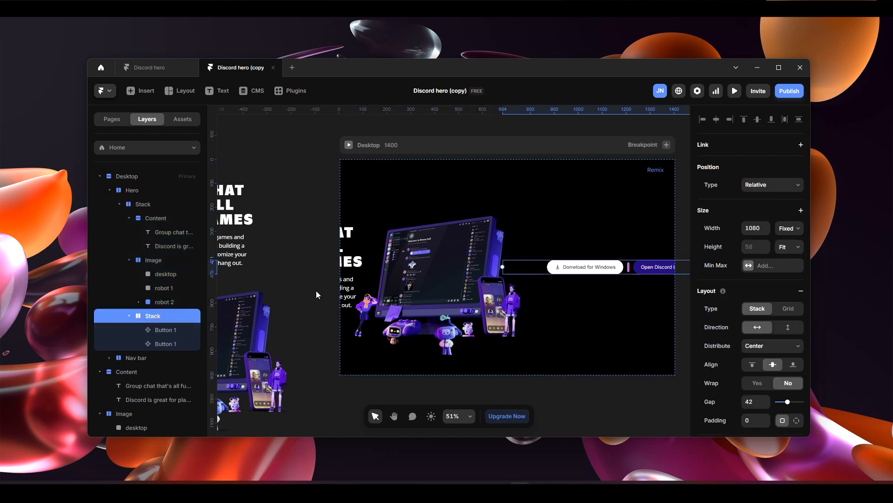
click(159, 258)
click(158, 216)
click(156, 206)
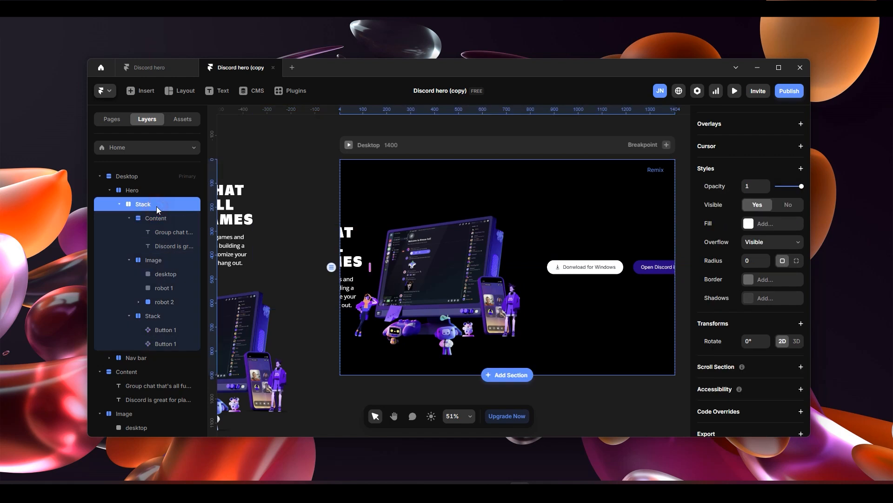
key(ctrl+z)
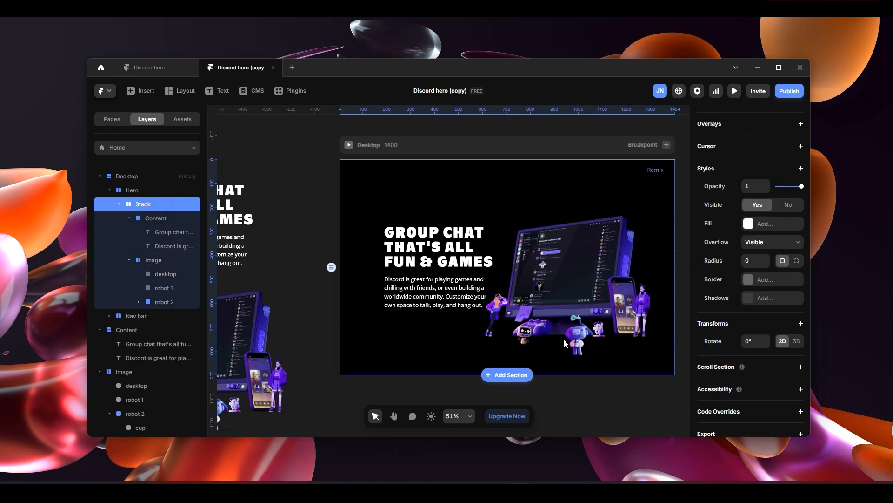
- Collapse the inner Stack and paste the button stack directly into the Hero section
scroll(568, 301, down, 3)
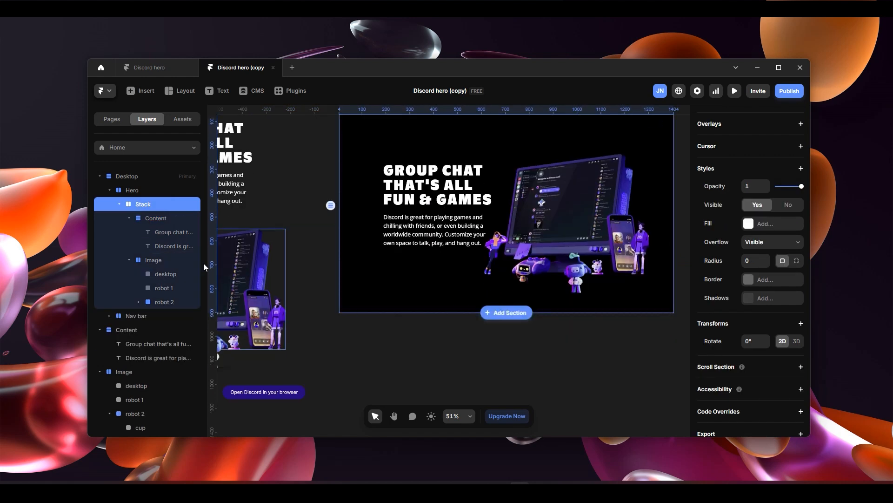
click(162, 208)
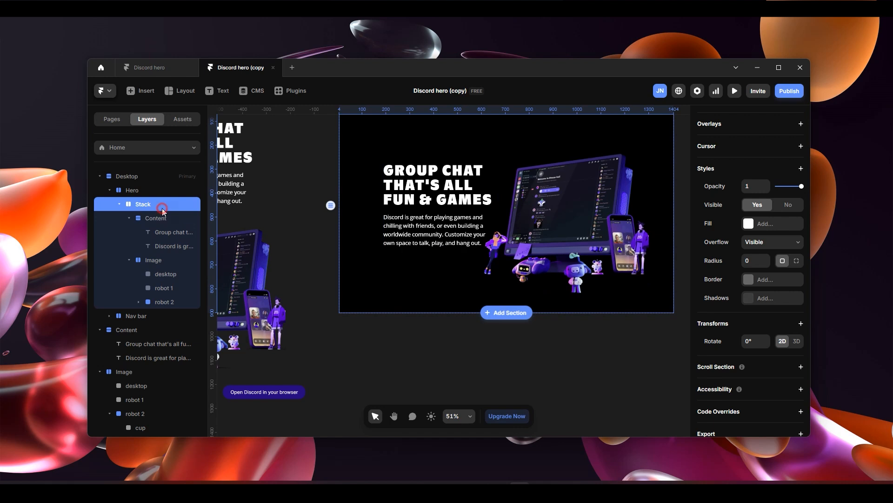
click(119, 203)
click(137, 190)
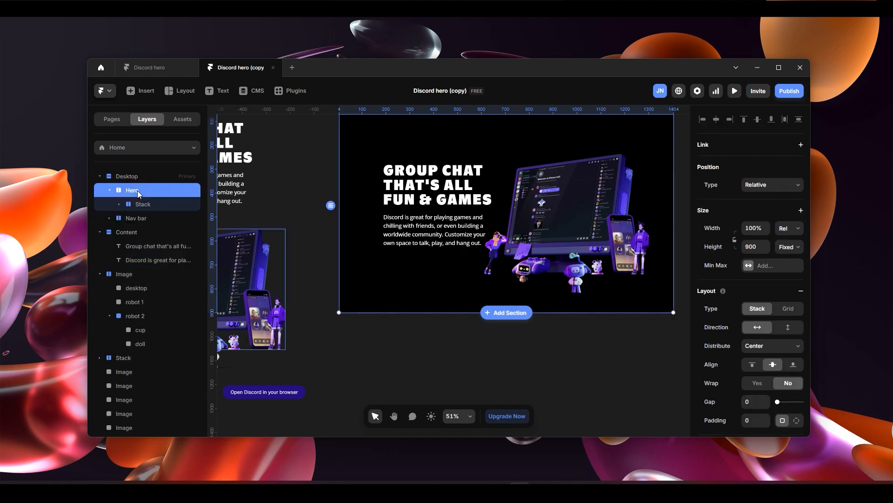
key(ctrl+v)
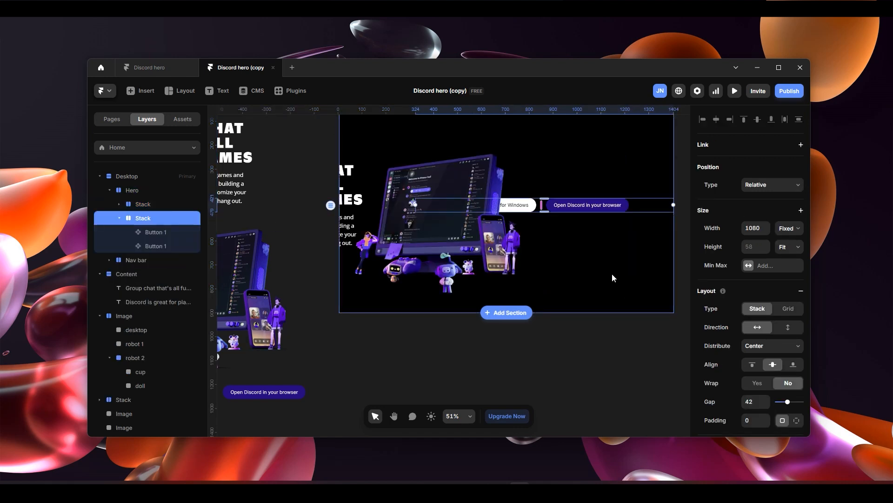
- Set the Hero section's layout direction to vertical
click(133, 191)
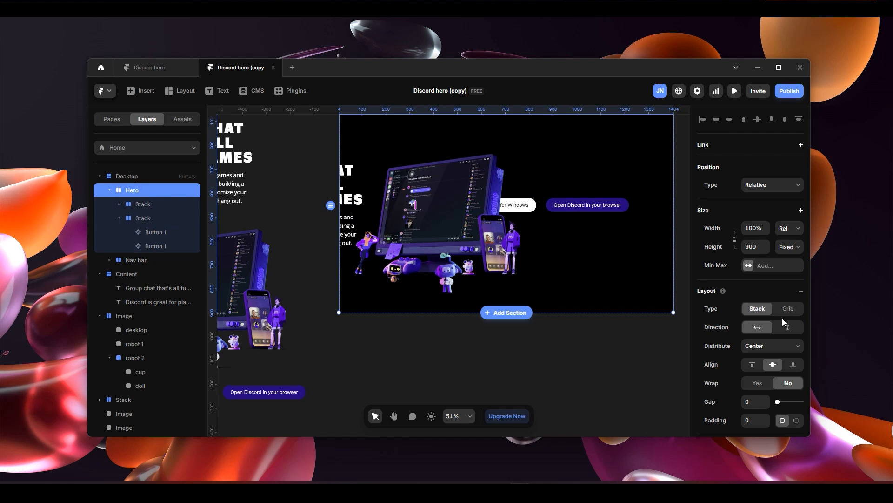
scroll(783, 317, down, 4)
click(787, 234)
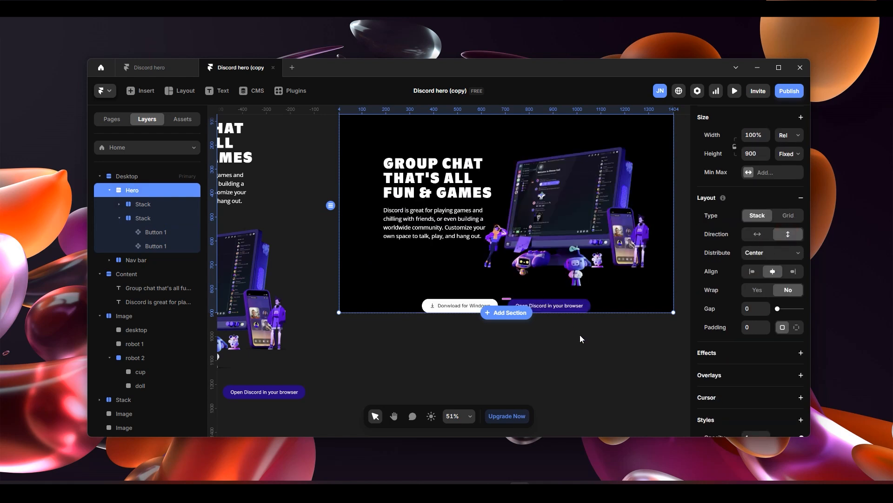
scroll(509, 295, up, 1)
scroll(546, 351, up, 1)
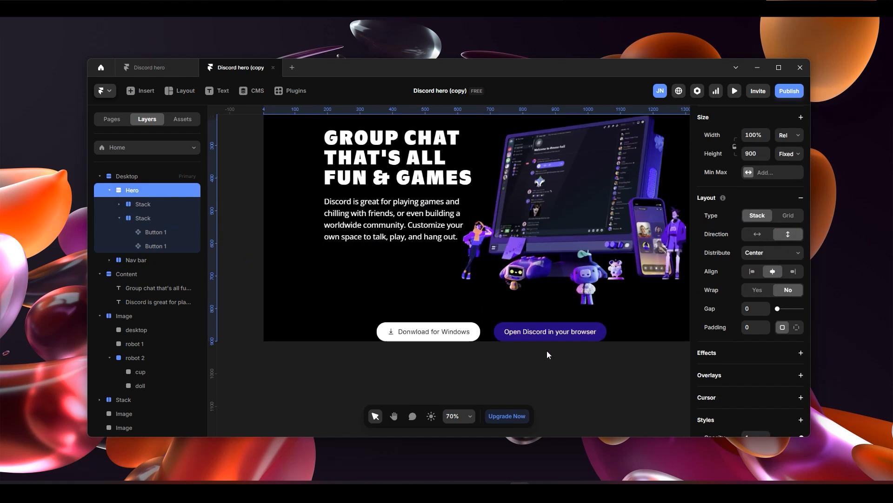
- Set the Hero section's padding to 32 so the button row is spaced from the section's lower edge
scroll(511, 344, down, 2)
scroll(511, 329, up, 1)
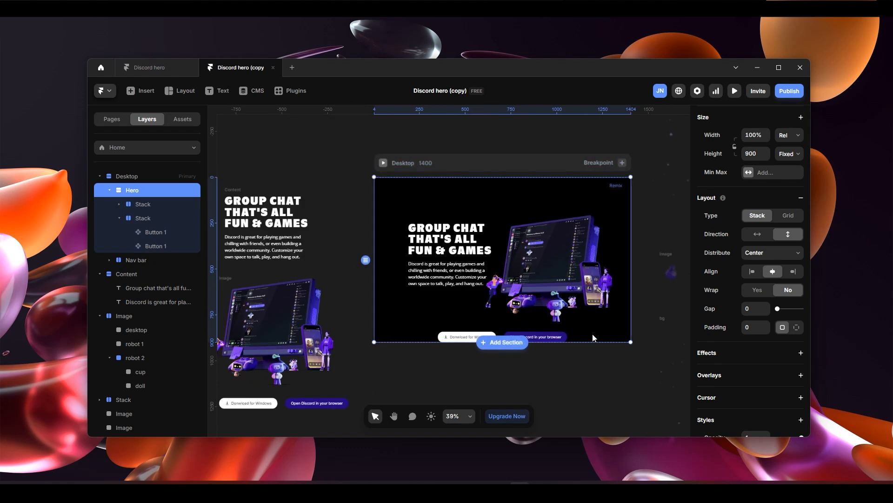
scroll(593, 337, up, 1)
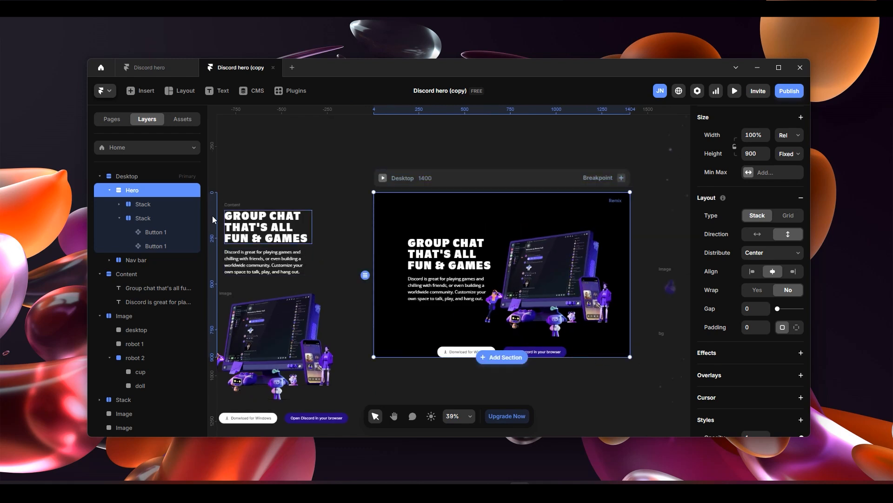
click(753, 326)
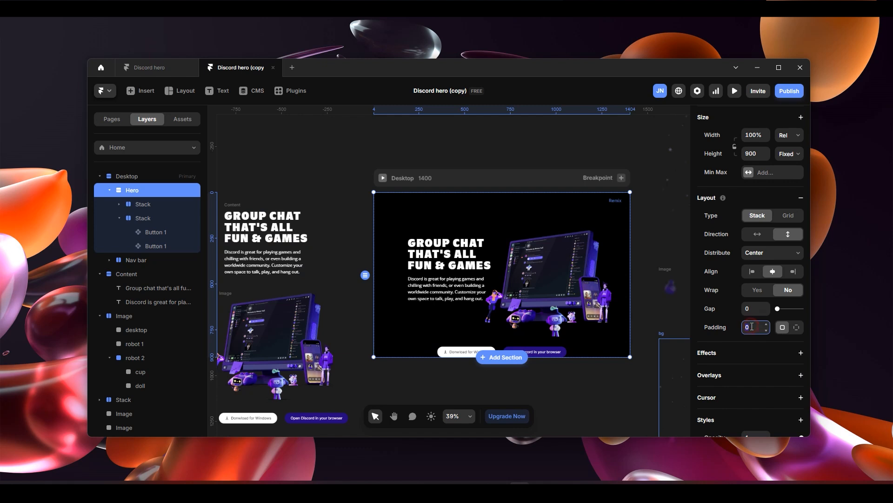
text(30)
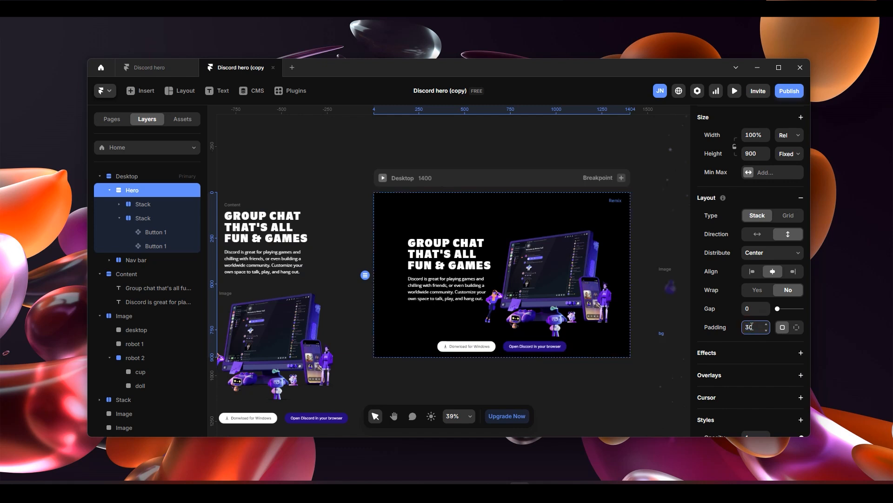
text(7)
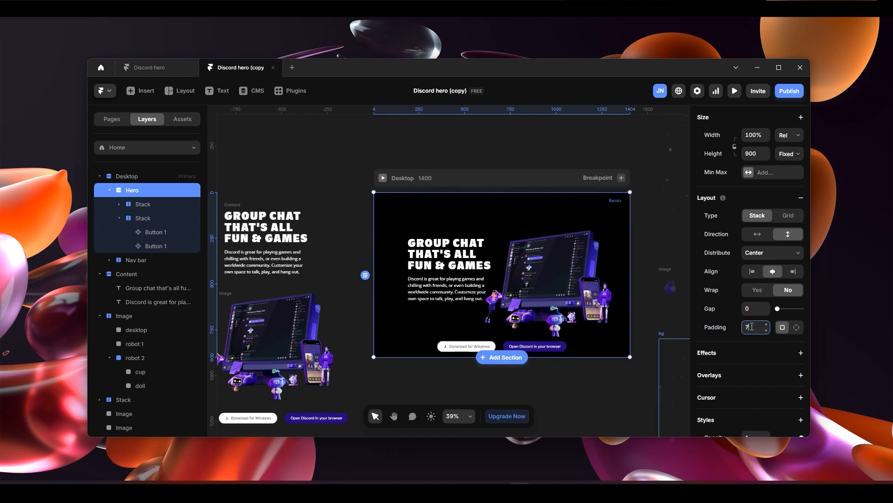
text(0)
drag(766, 330, 764, 345)
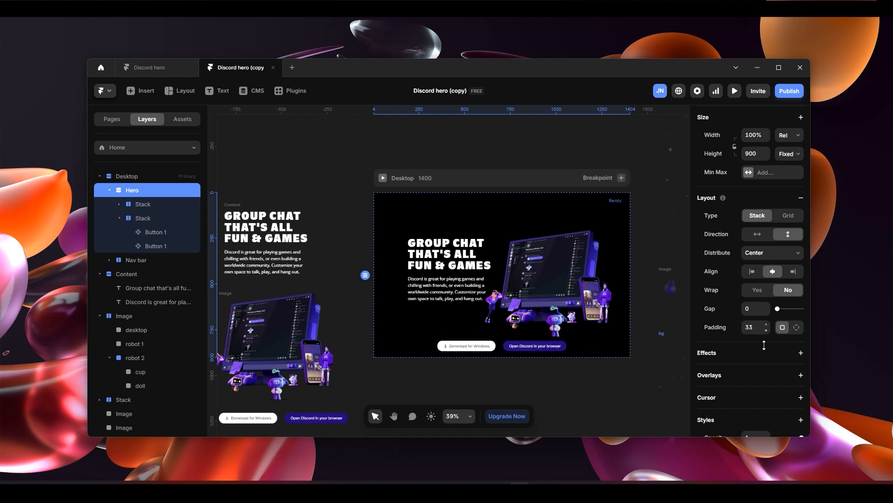
click(593, 380)
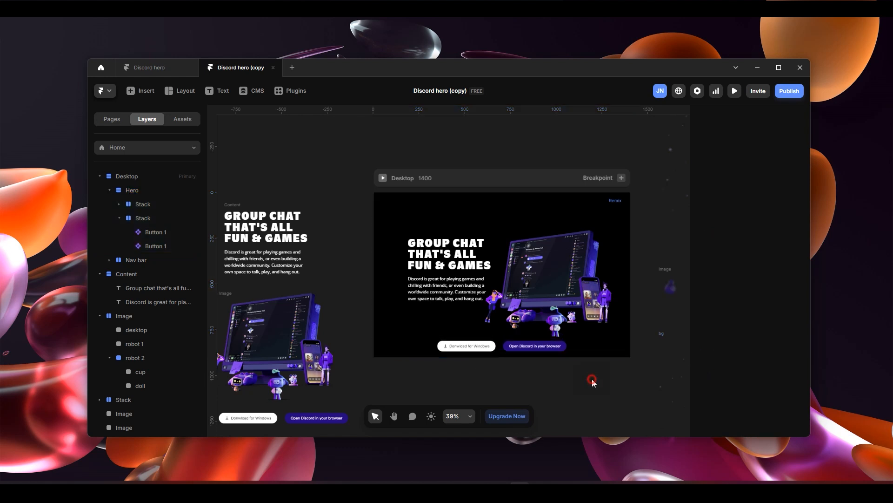
- Preview the Desktop page in fullscreen, check the hero text, image and buttons, and return to the canvas
scroll(533, 336, up, 2)
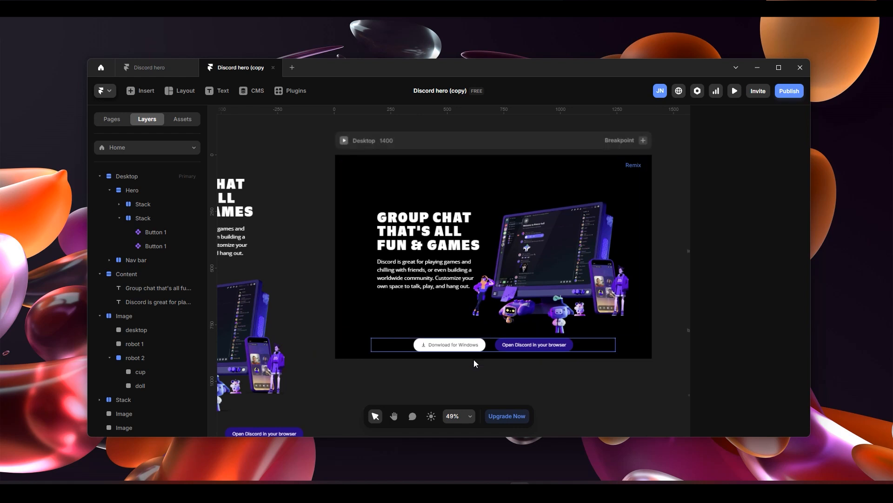
scroll(501, 357, up, 1)
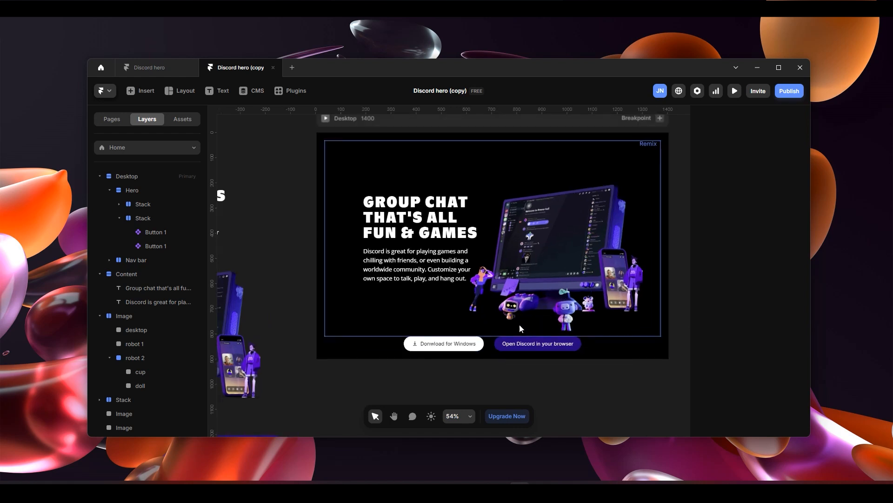
scroll(582, 375, down, 2)
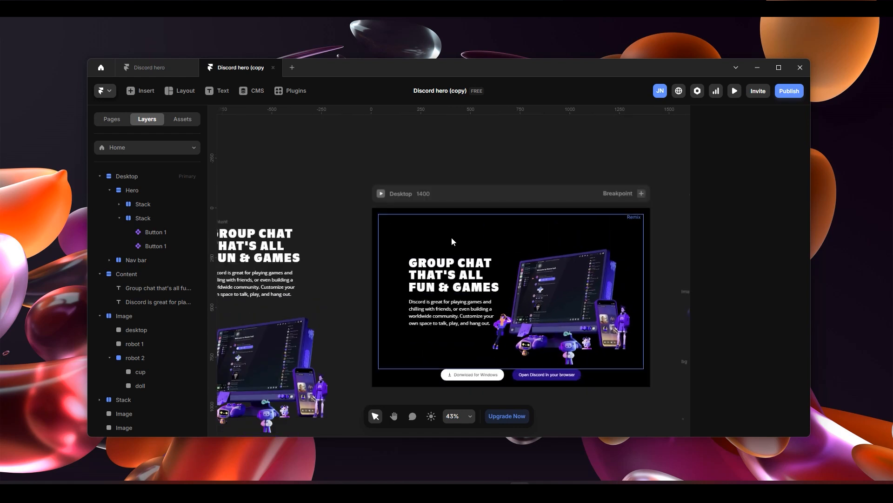
click(381, 193)
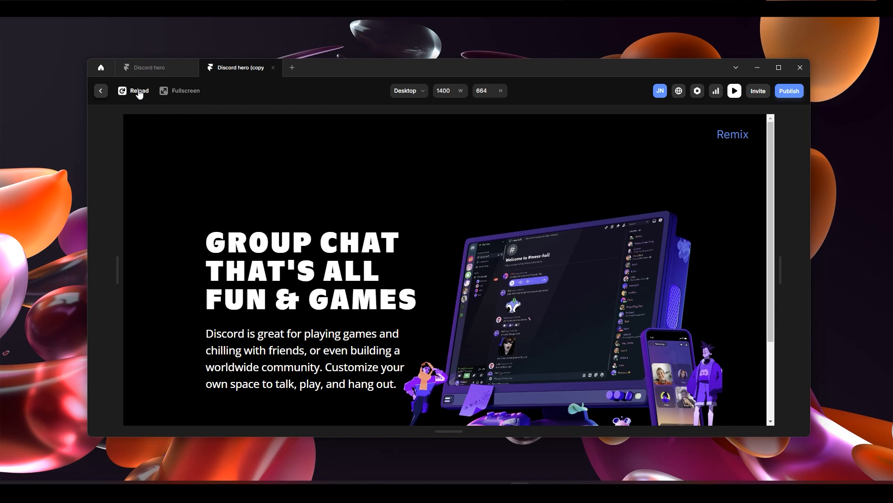
click(178, 91)
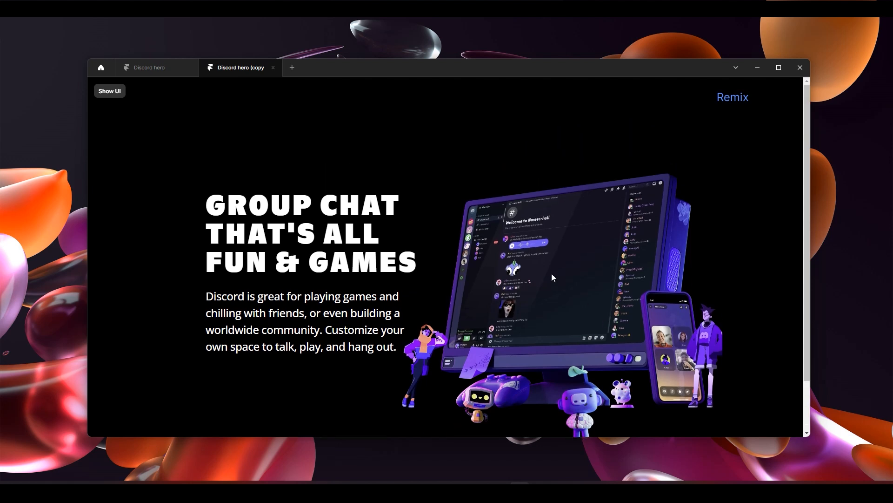
scroll(518, 188, down, 1)
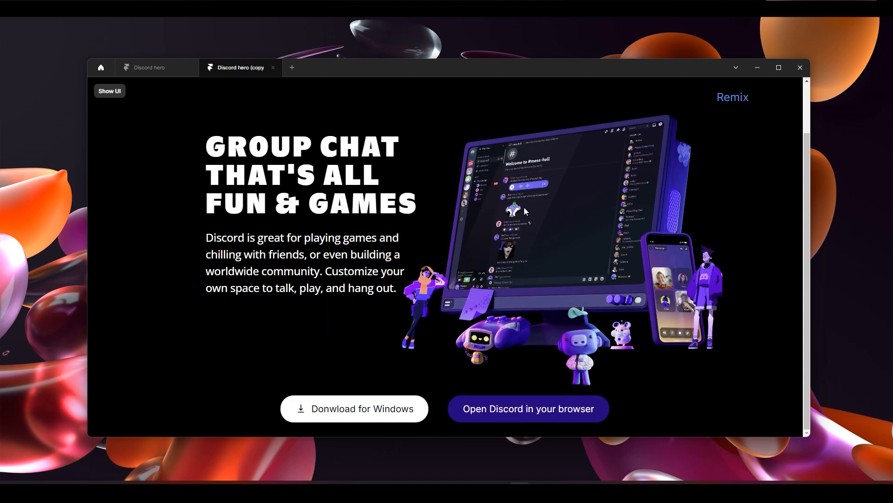
scroll(493, 216, up, 2)
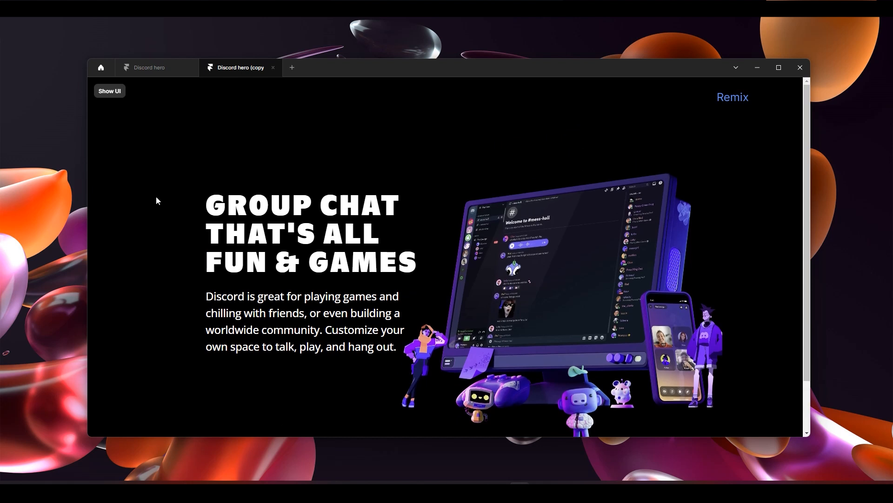
scroll(586, 265, down, 2)
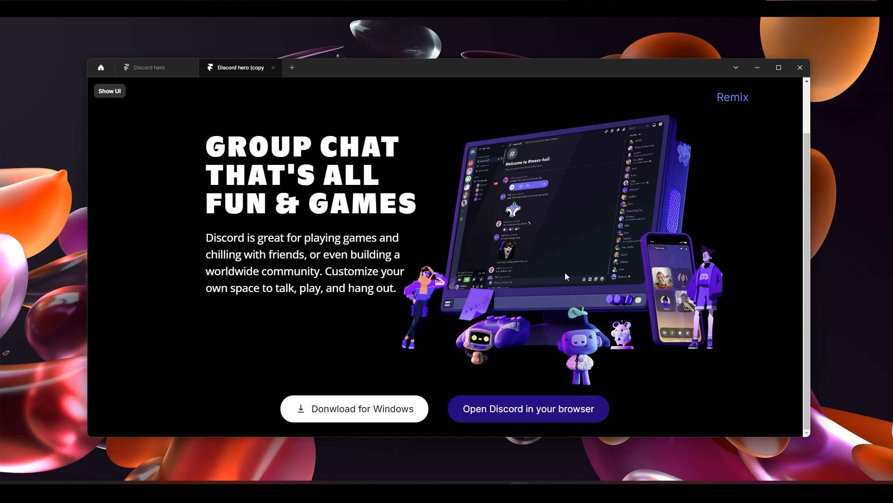
click(103, 93)
click(100, 91)
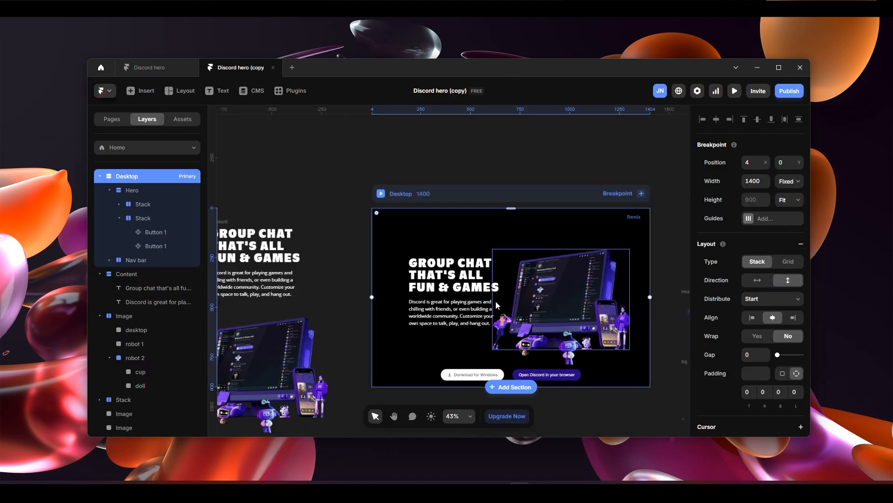
- Change the height type of the Hero's text-and-image Stack from Fill to Fixed
scroll(489, 333, up, 3)
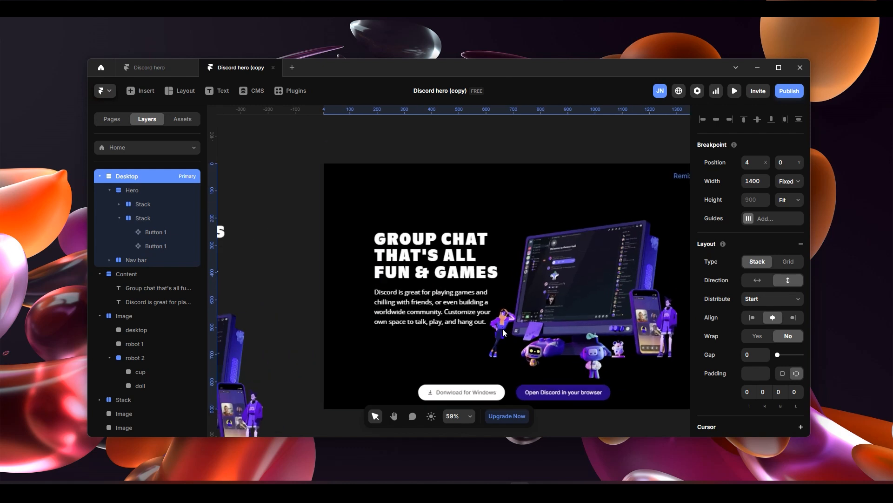
click(150, 190)
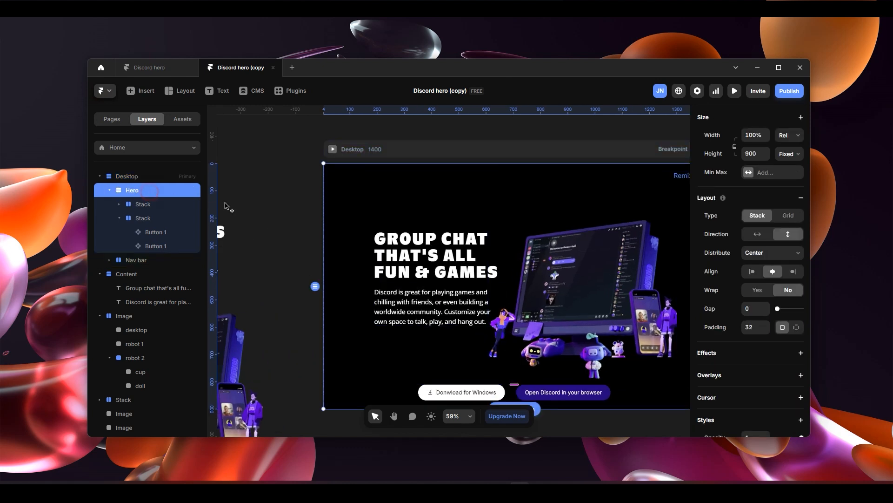
scroll(498, 287, down, 3)
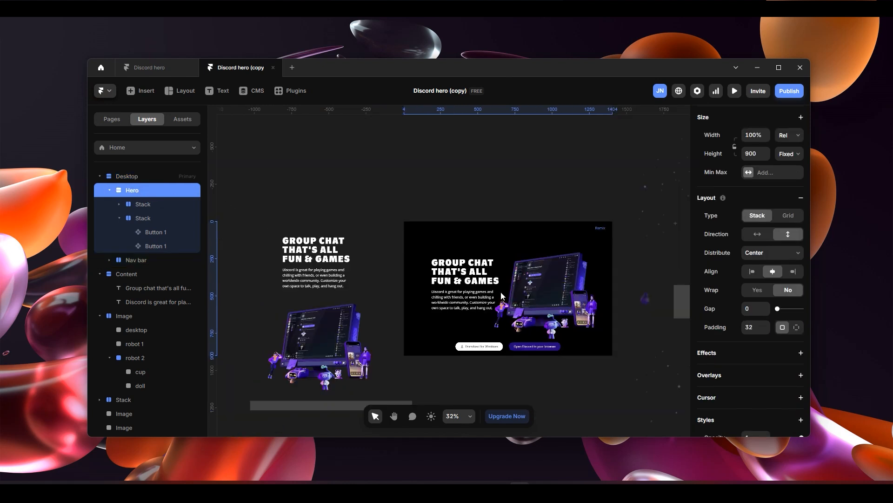
click(155, 208)
click(155, 213)
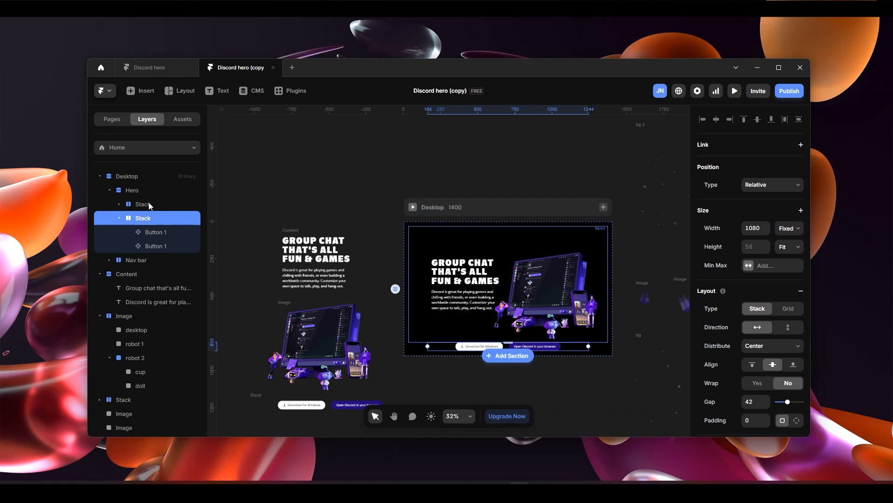
click(149, 203)
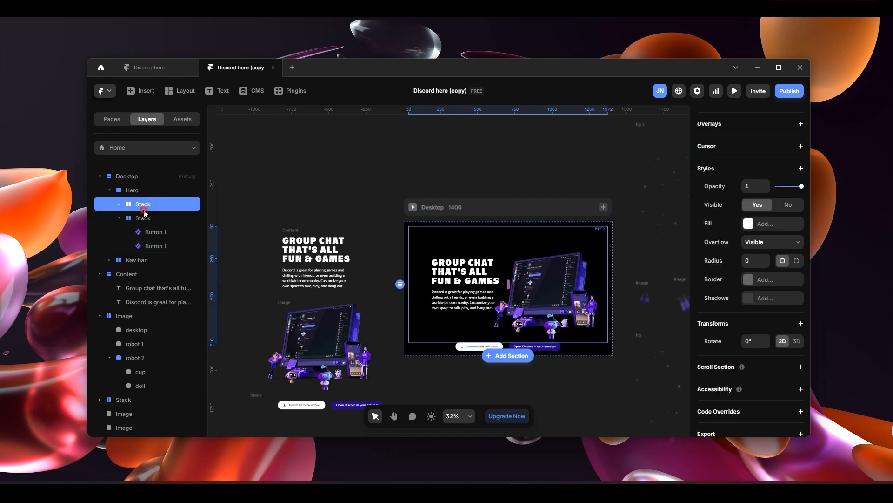
click(145, 217)
click(145, 204)
scroll(772, 233, up, 5)
scroll(770, 226, up, 4)
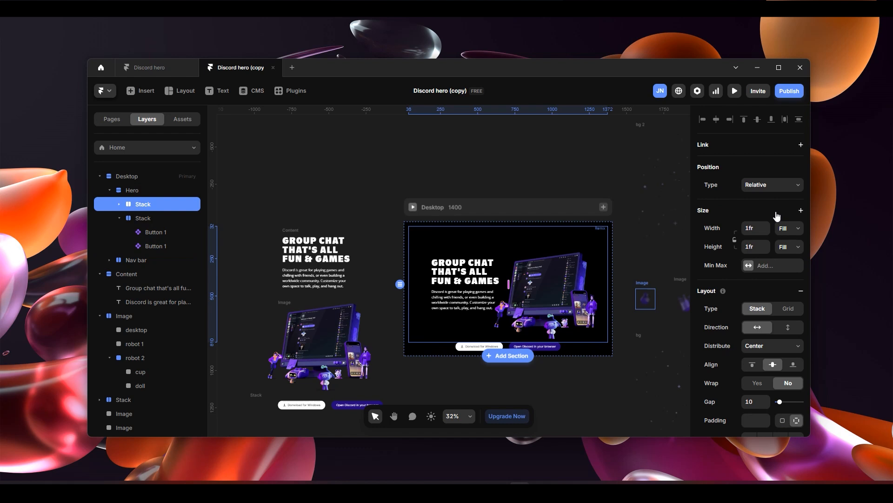
click(789, 247)
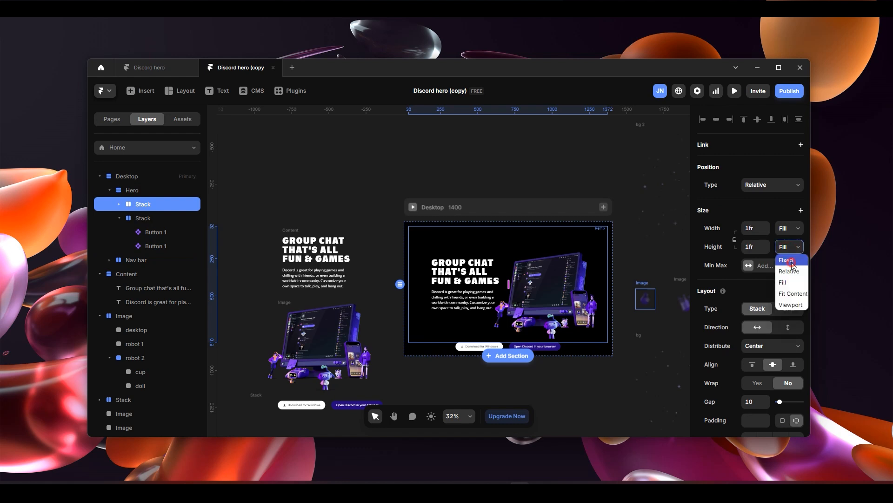
click(791, 264)
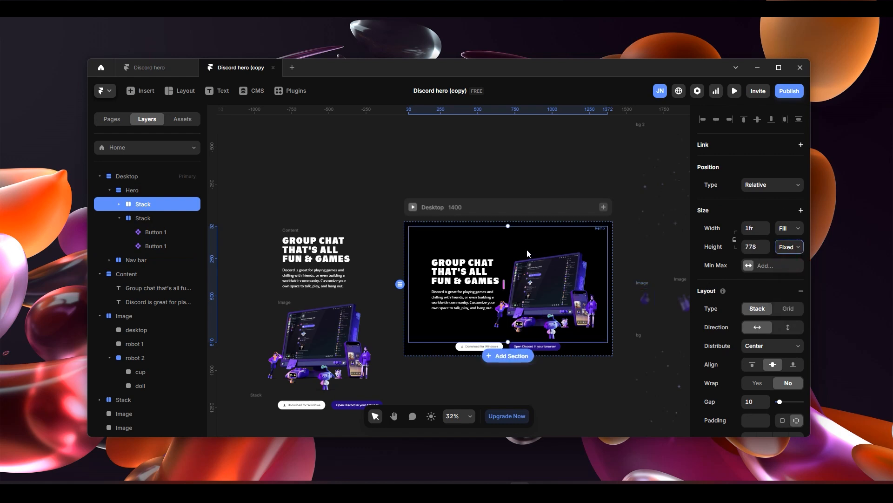
- Give the text-and-image Stack a fixed width of 1200 and shorten it on the canvas to a height of about 707
click(789, 230)
click(791, 241)
click(755, 228)
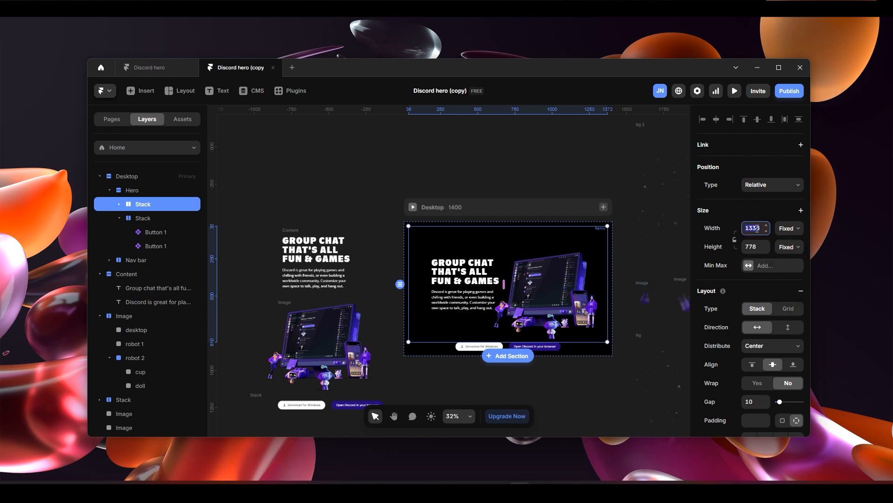
text(1200)
key(Return)
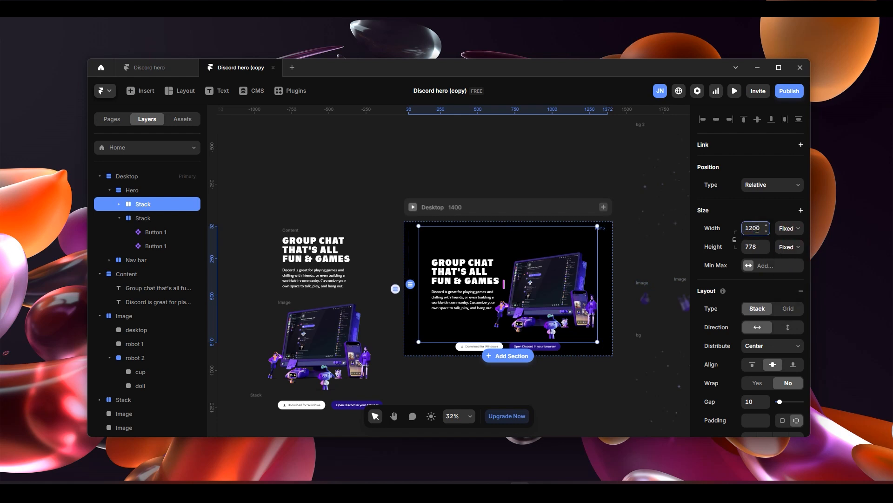
scroll(545, 275, up, 1)
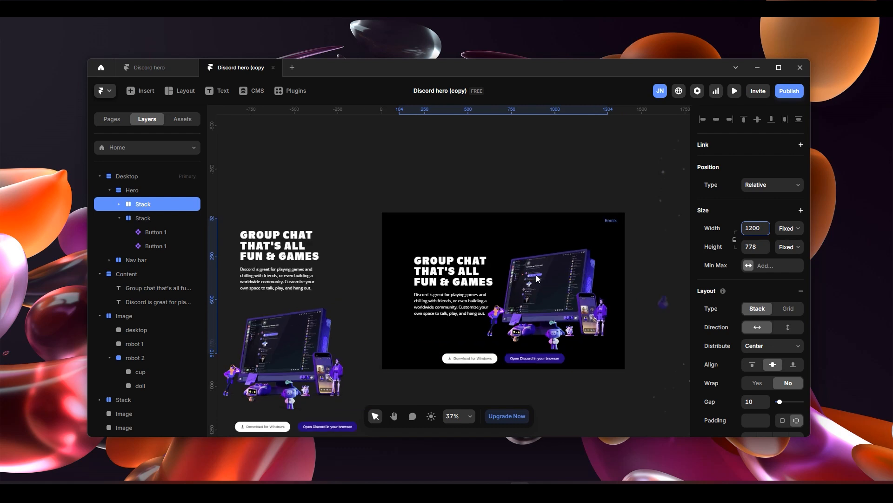
drag(499, 218, 499, 230)
- Rename the Stack holding the hero text and image as "text image container"
double_click(154, 208)
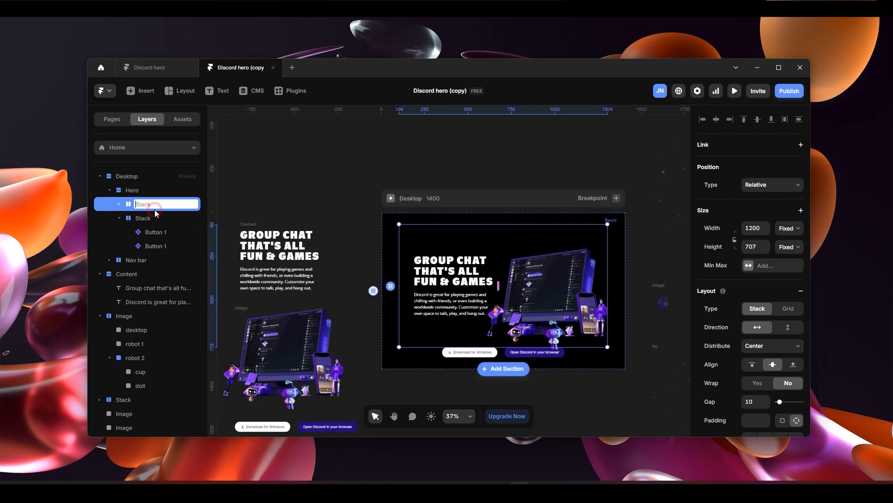
text(Hero)
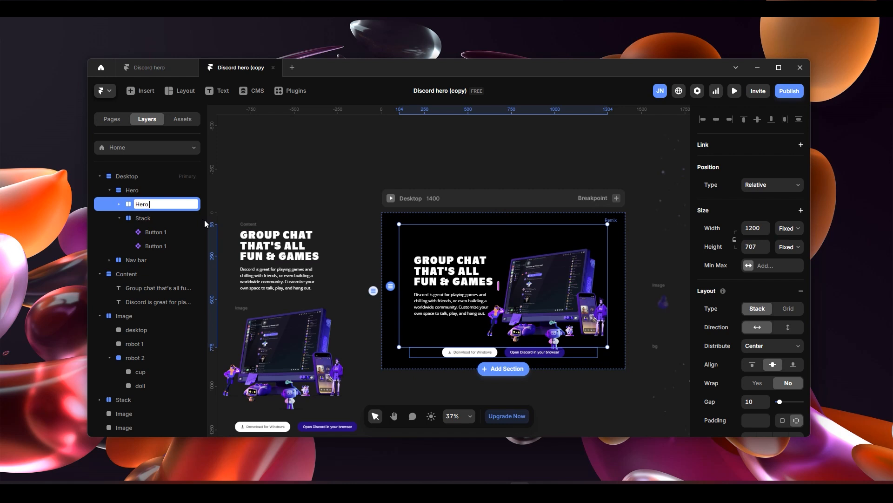
key(BackSpace)
key(BackSpace)
key(BackSpace)
key(BackSpace)
key(BackSpace)
text(text image container)
key(Return)
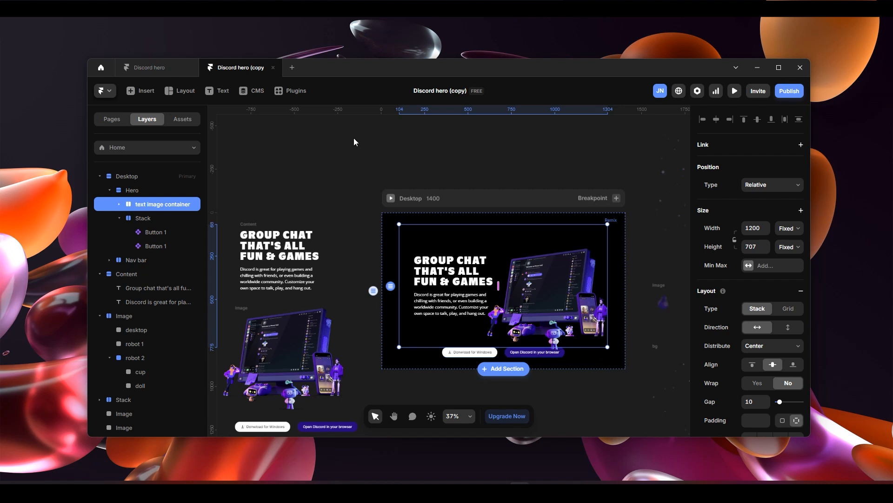
- Set the text image container's height to 670
scroll(543, 321, down, 1)
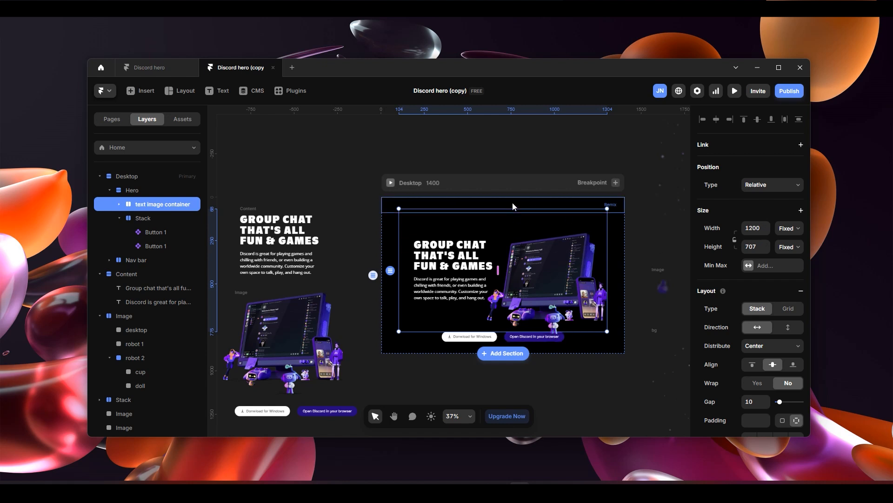
click(766, 244)
click(765, 245)
click(766, 244)
click(757, 244)
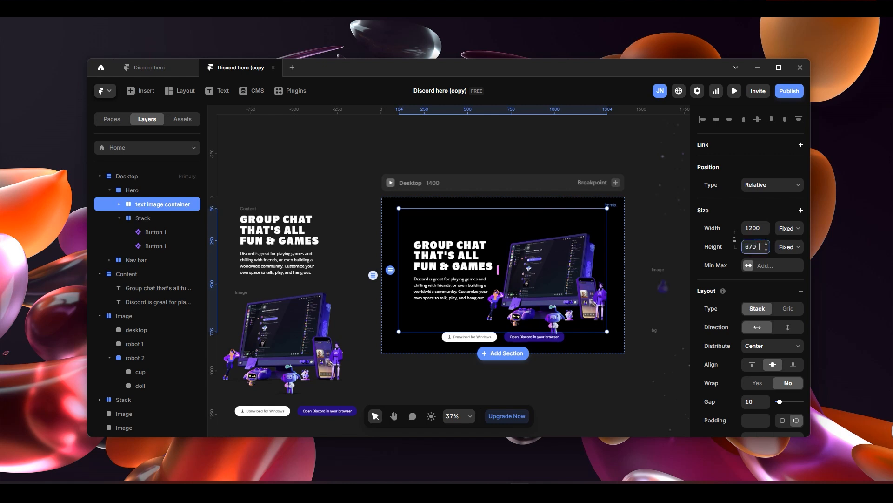
key(Return)
- Widen the gap between the hero text and the image in the container to about 38
scroll(502, 316, up, 3)
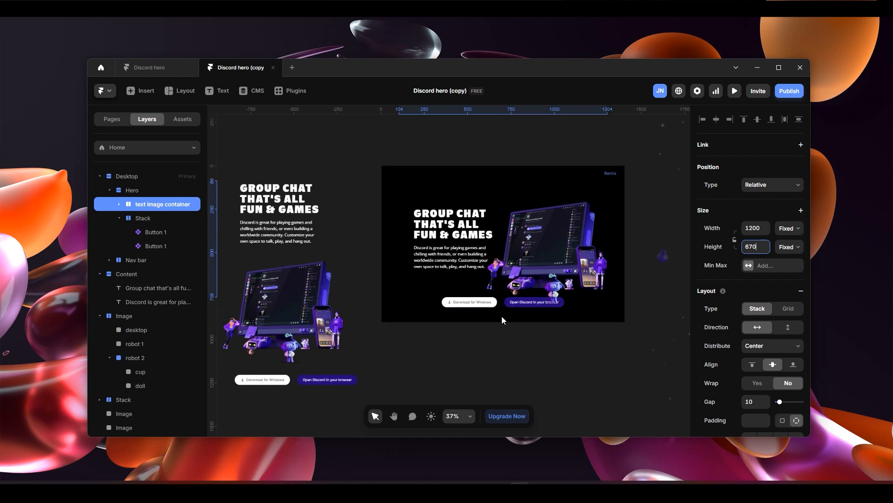
scroll(613, 263, down, 2)
scroll(608, 262, up, 5)
scroll(414, 269, down, 3)
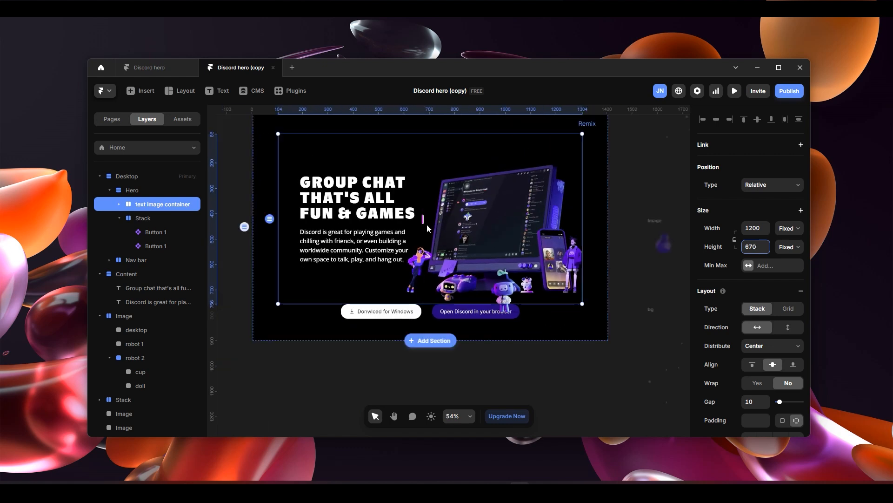
drag(422, 218, 429, 218)
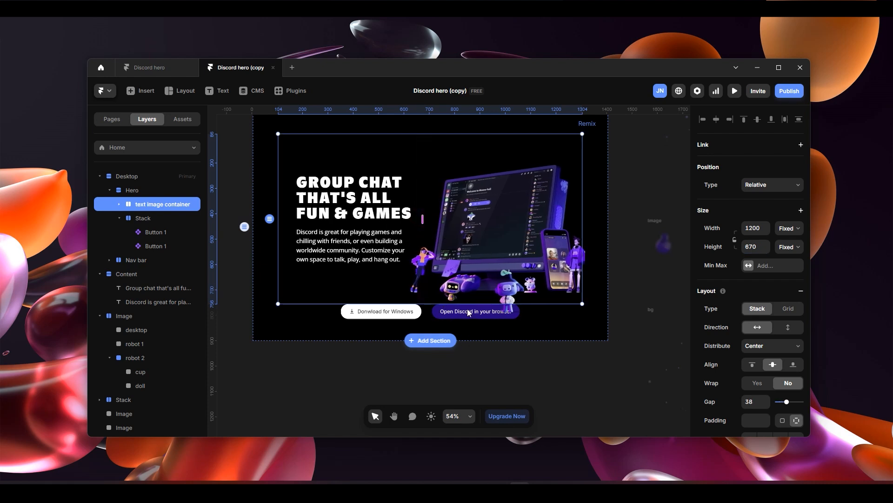
- Widen the gap between the text image container and the button row to about 43 and shorten the container to a height of about 645
click(451, 302)
drag(431, 303, 431, 306)
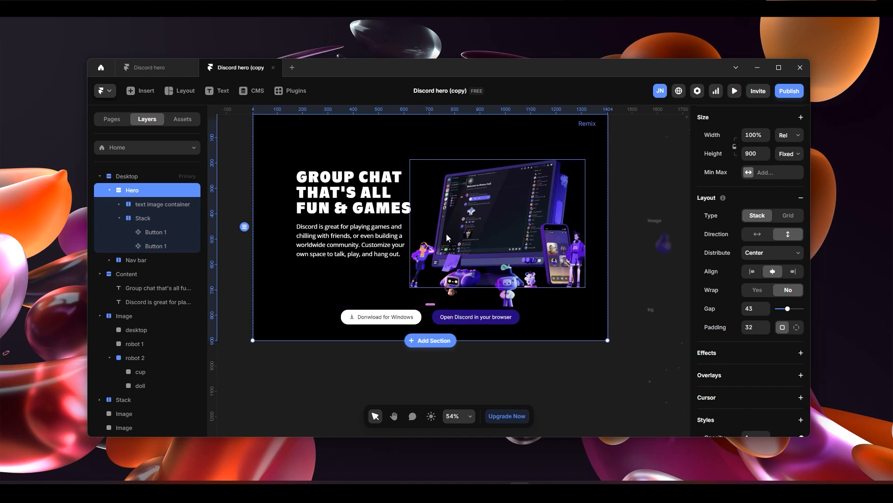
click(407, 278)
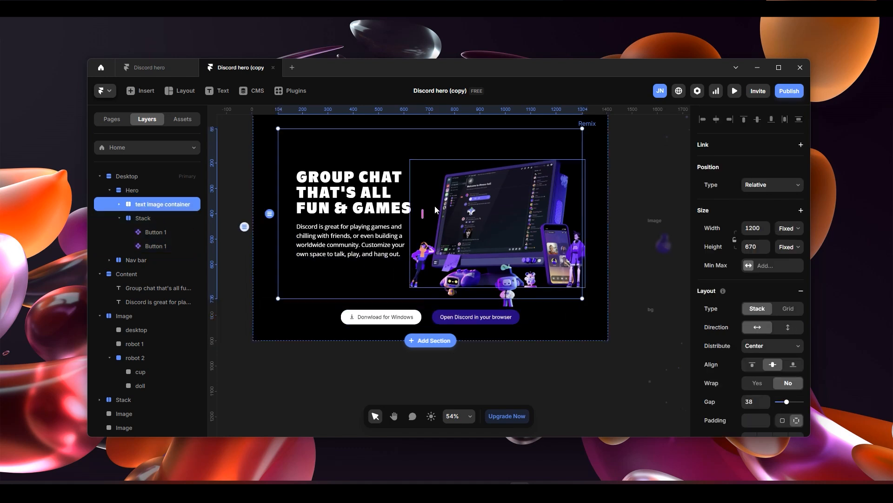
scroll(433, 196, up, 1)
click(427, 144)
drag(427, 144, 427, 150)
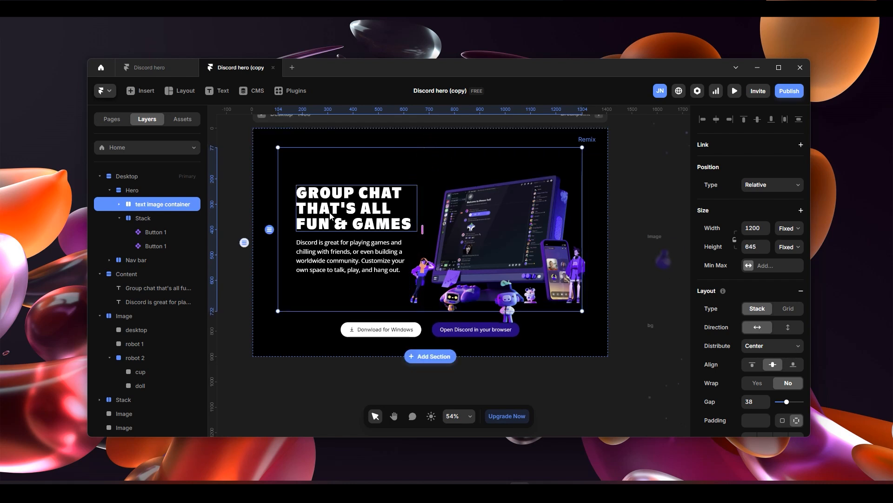
scroll(774, 372, down, 3)
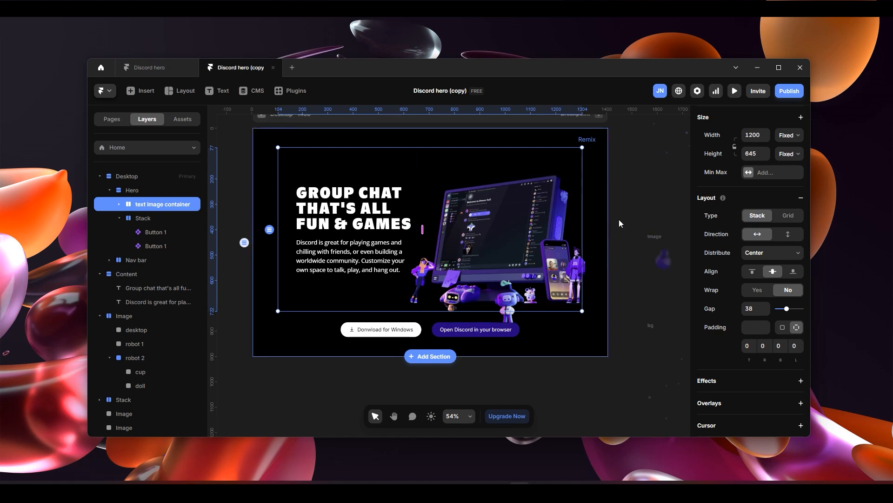
click(625, 196)
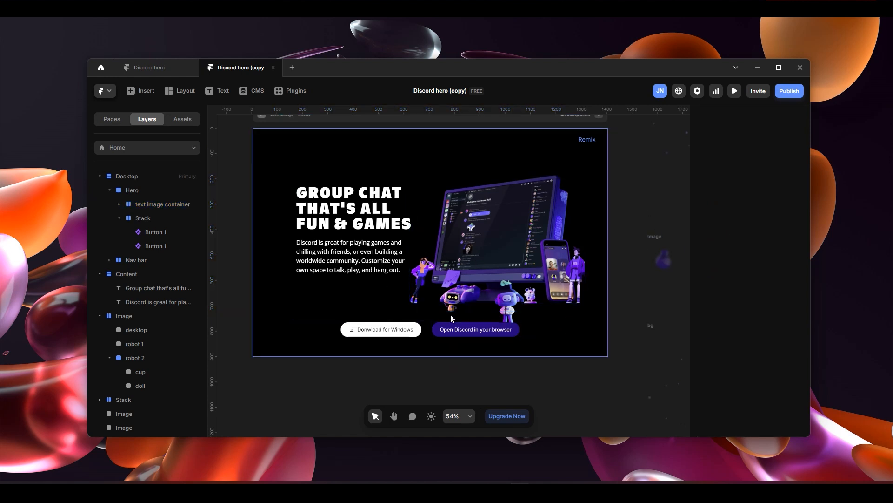
- Widen the Hero section's gap between the text image container and the buttons to about 67
click(431, 317)
drag(431, 316, 433, 328)
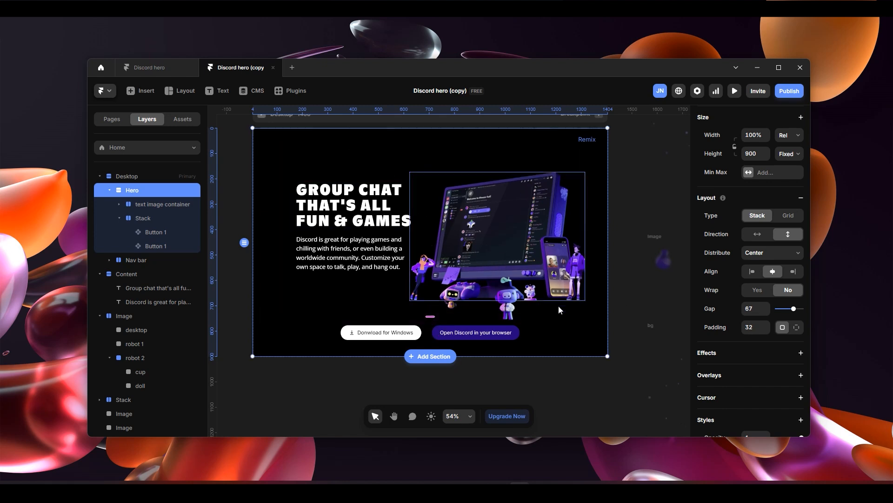
scroll(585, 314, down, 4)
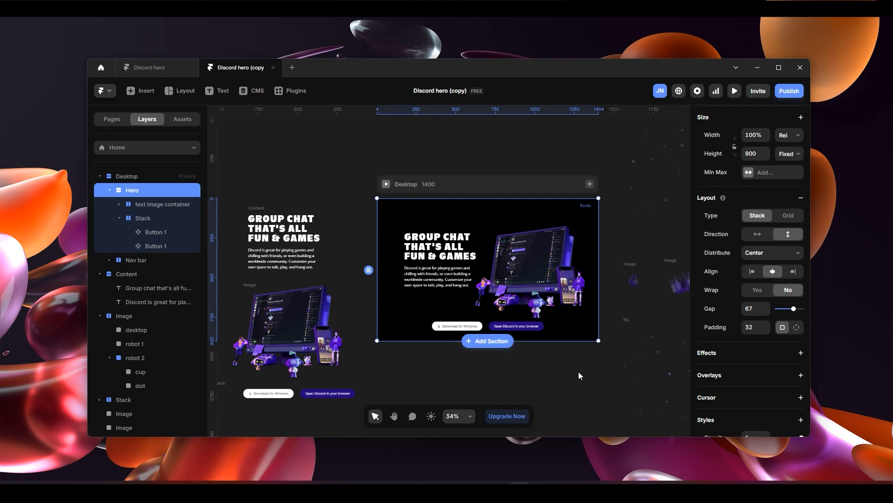
scroll(579, 371, down, 2)
scroll(569, 352, up, 1)
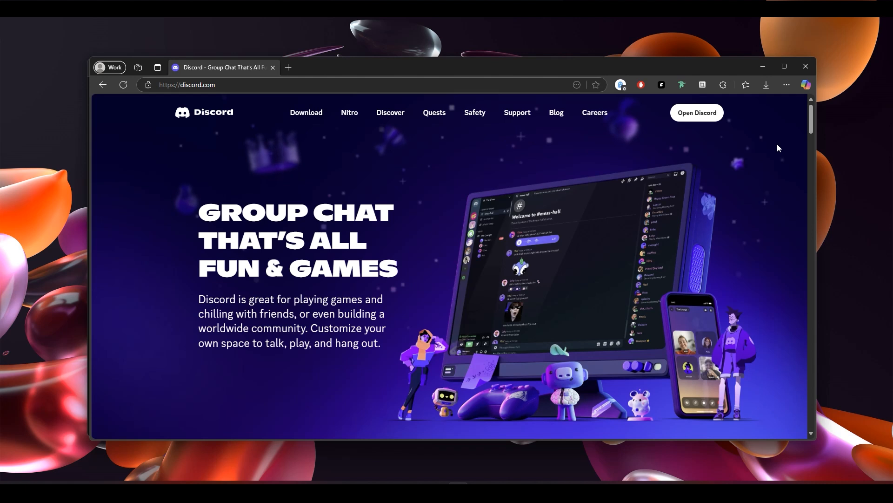
- Return from the Discord website to Framer and draw a frame about 1416 by 709 just below the Desktop frame
click(762, 67)
scroll(521, 350, down, 2)
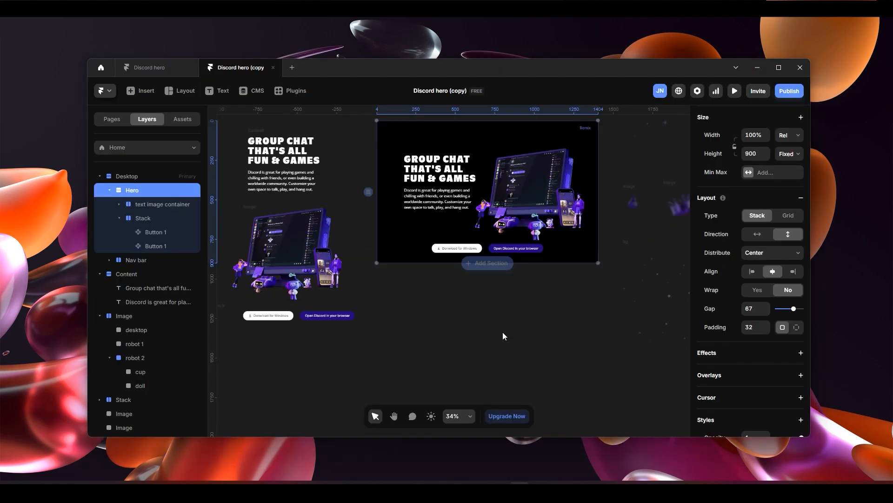
key(f)
drag(380, 290, 599, 399)
scroll(490, 219, up, 1)
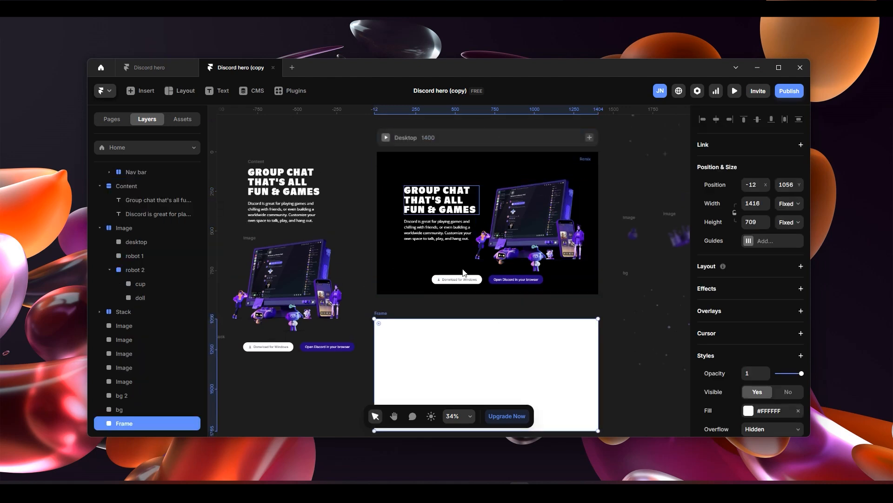
scroll(468, 289, down, 2)
scroll(558, 315, down, 1)
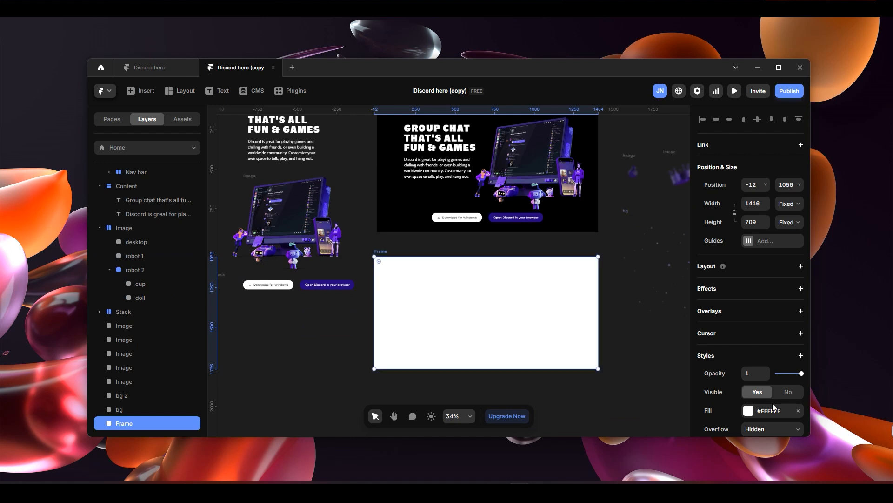
- Change the new frame's fill to a radial gradient, keeping the fill settings clear of the frame
click(751, 412)
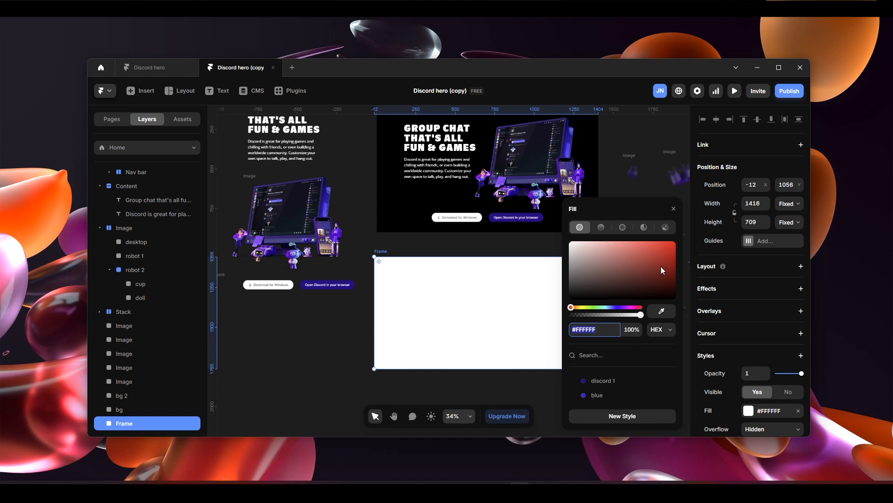
click(800, 412)
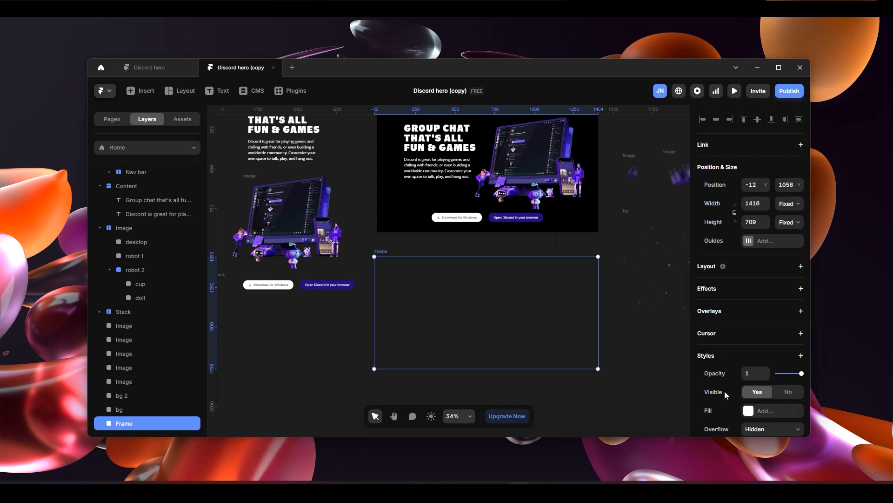
click(743, 411)
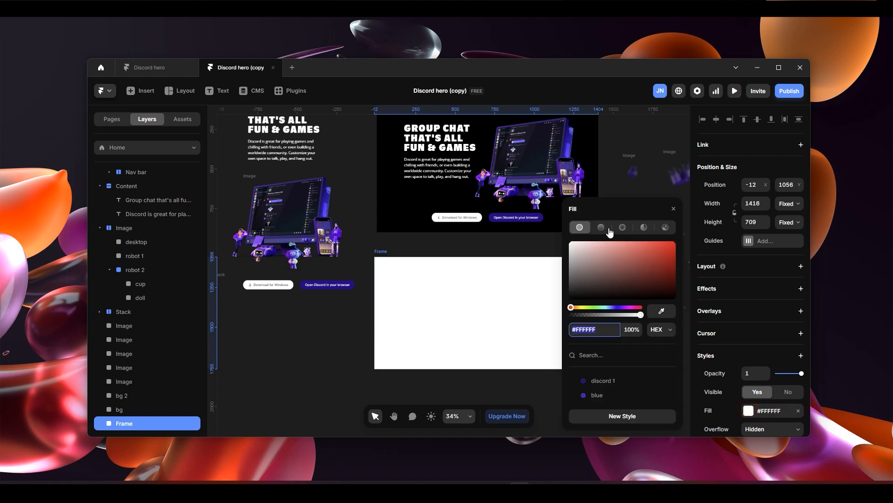
click(623, 228)
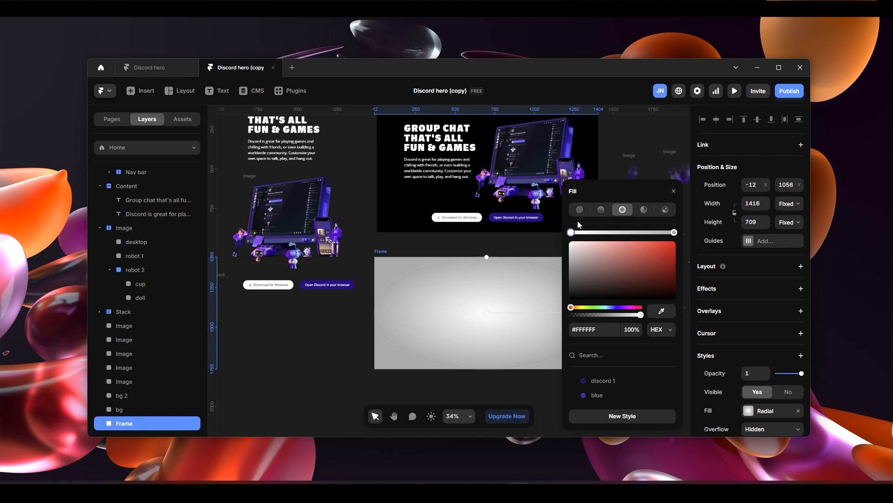
drag(577, 191, 279, 170)
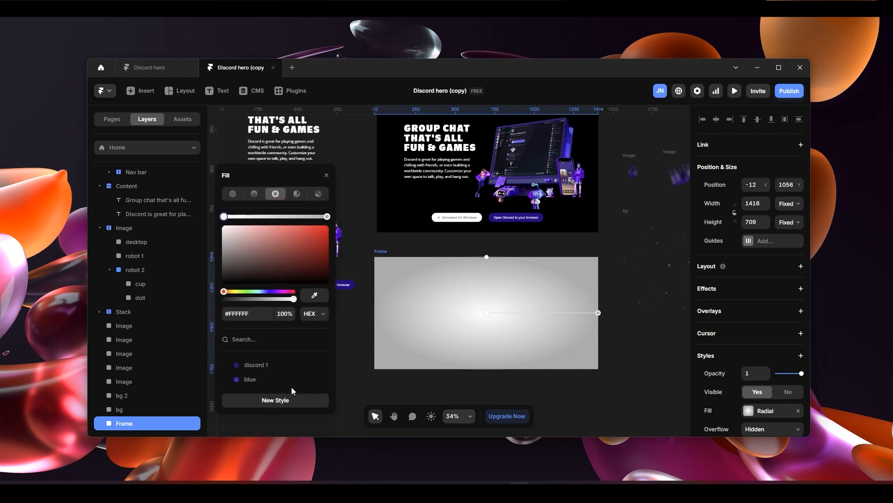
- Apply the blue colour style to the gradient's inner stop and set its outer stop to 0% opacity
click(256, 381)
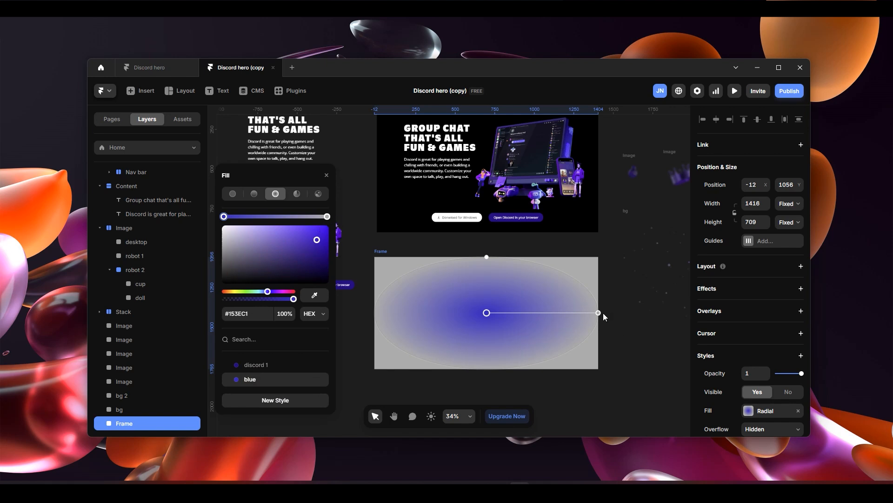
click(327, 217)
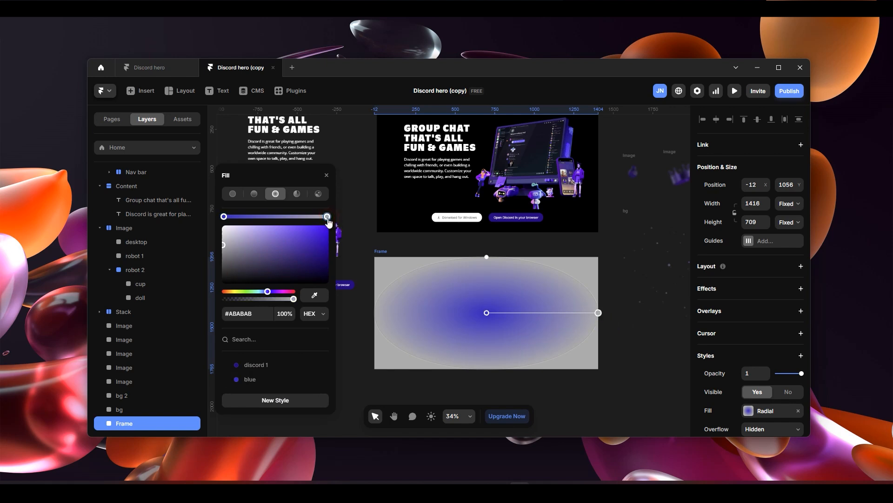
drag(294, 299, 191, 303)
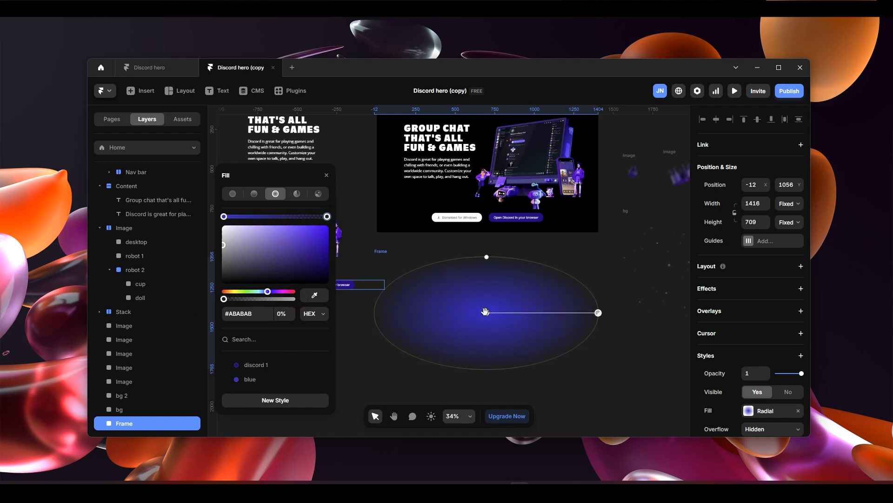
- Move the radial gradient's centre near the frame's bottom-right corner and adjust its radius so the glow fades out toward the frame's upper left
drag(485, 311, 599, 368)
drag(597, 316, 598, 261)
drag(597, 368, 569, 349)
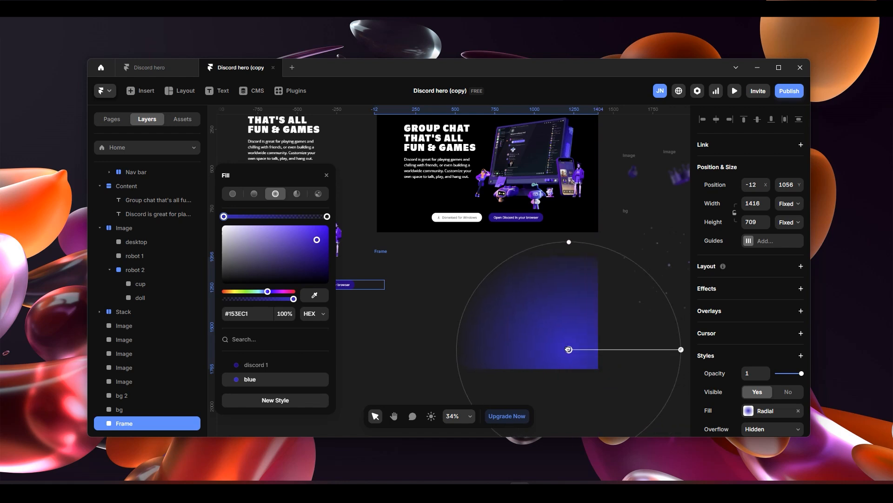
drag(569, 241, 569, 252)
drag(568, 349, 559, 346)
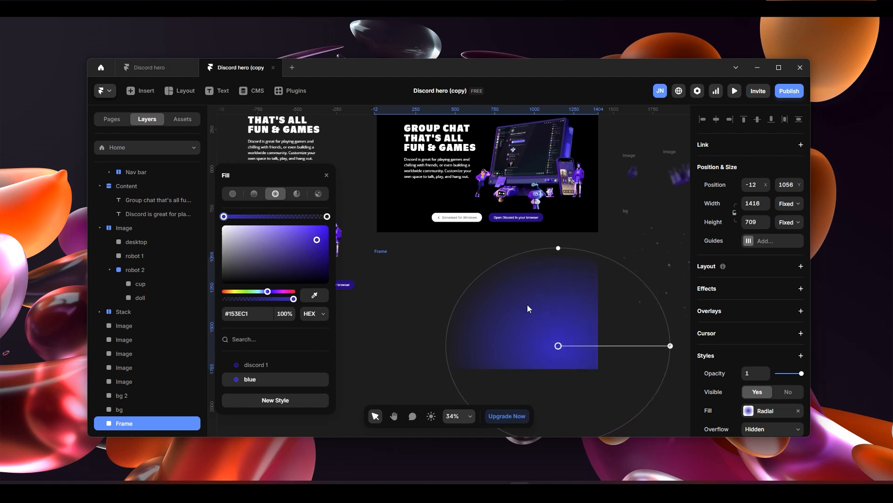
click(383, 248)
click(381, 254)
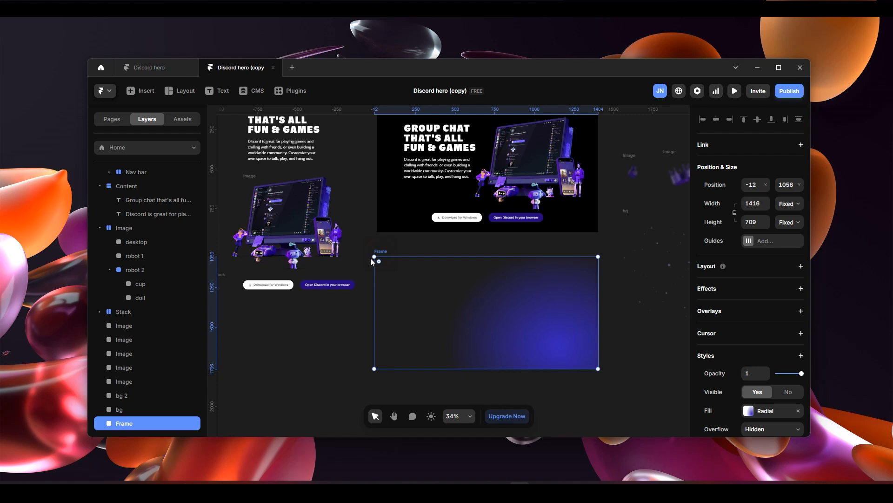
- Rename the gradient frame as "bg right bottom color"
double_click(136, 427)
text(bg right bottom color)
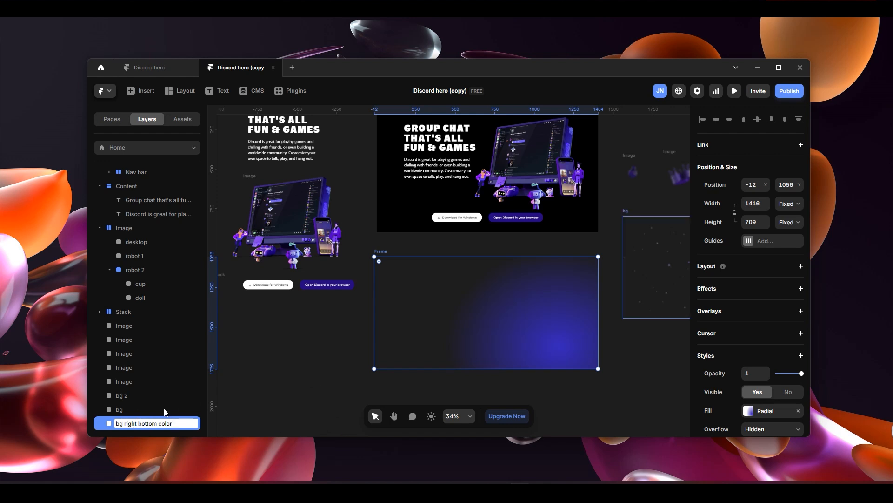
click(287, 410)
click(148, 423)
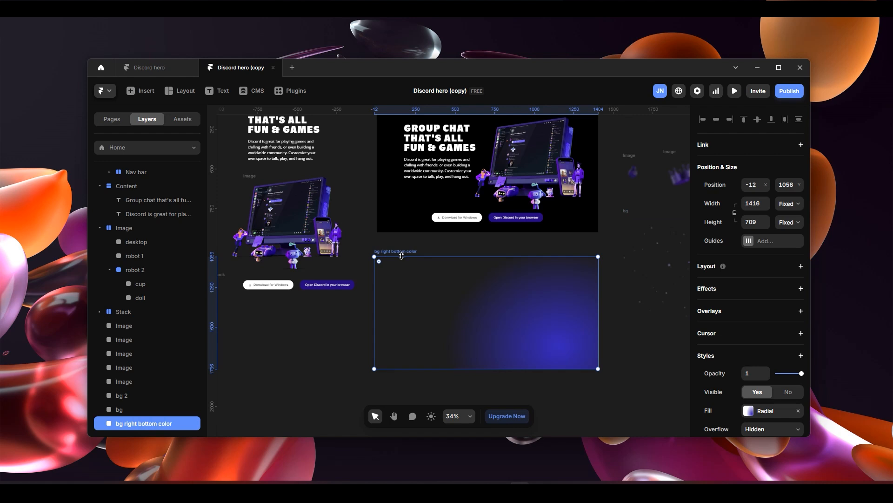
- Cut the "bg right bottom color" frame from the canvas and paste it into the Desktop frame
key(Delete)
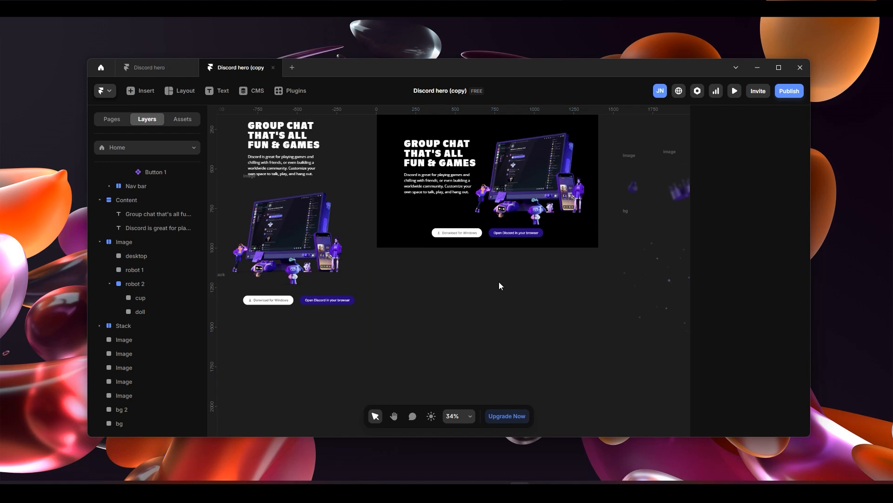
scroll(499, 281, up, 2)
click(381, 241)
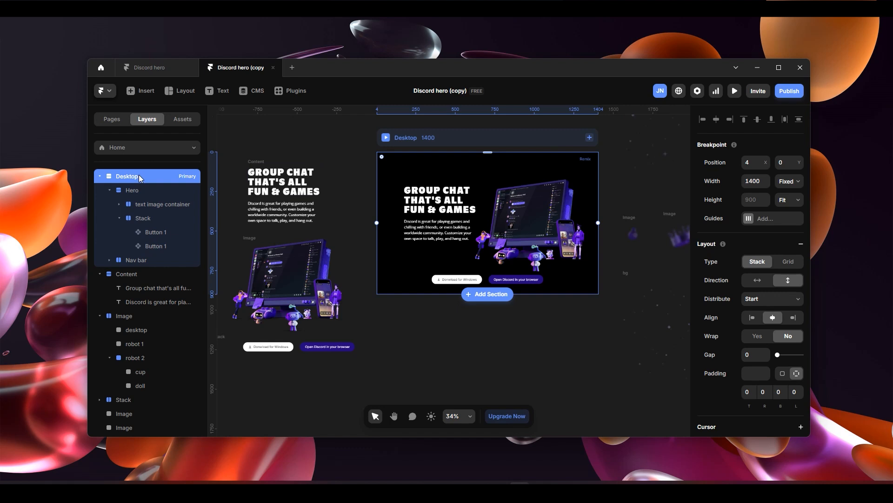
click(138, 188)
click(144, 175)
click(141, 189)
click(141, 177)
click(144, 191)
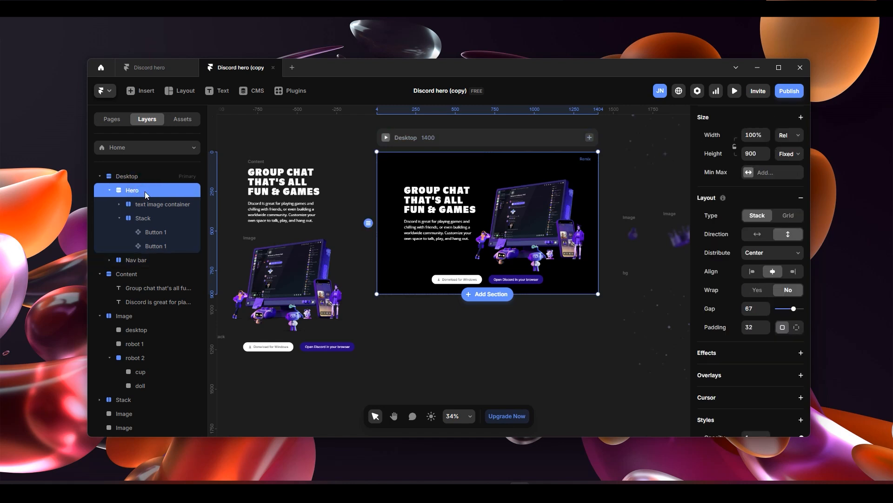
click(140, 176)
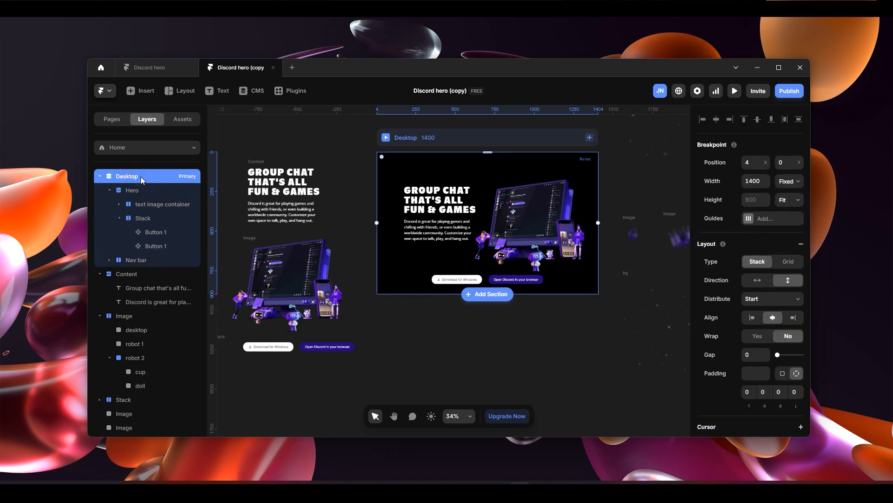
key(ctrl+v)
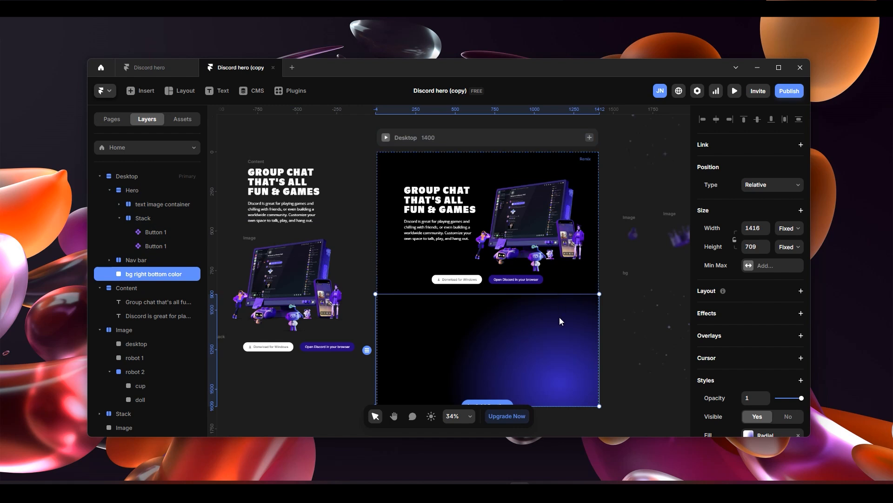
- Set the "bg right bottom color" layer's position type to Absolute and its top offset to 0
scroll(559, 318, down, 2)
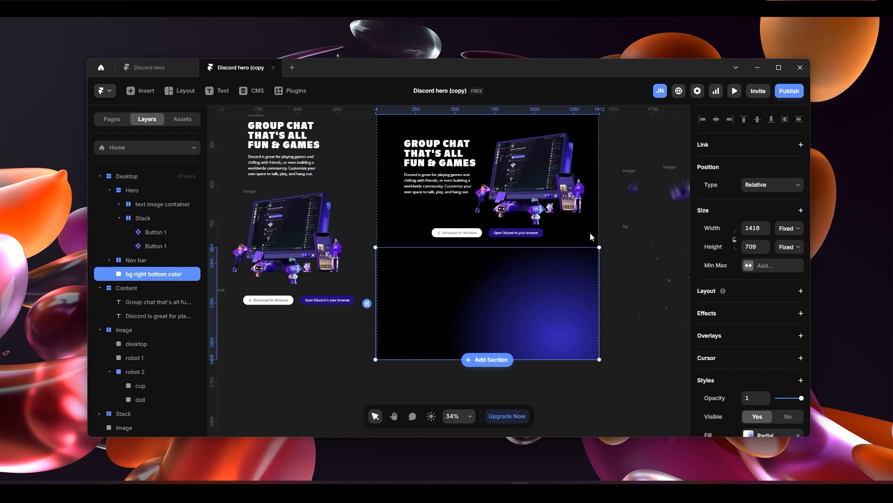
click(780, 187)
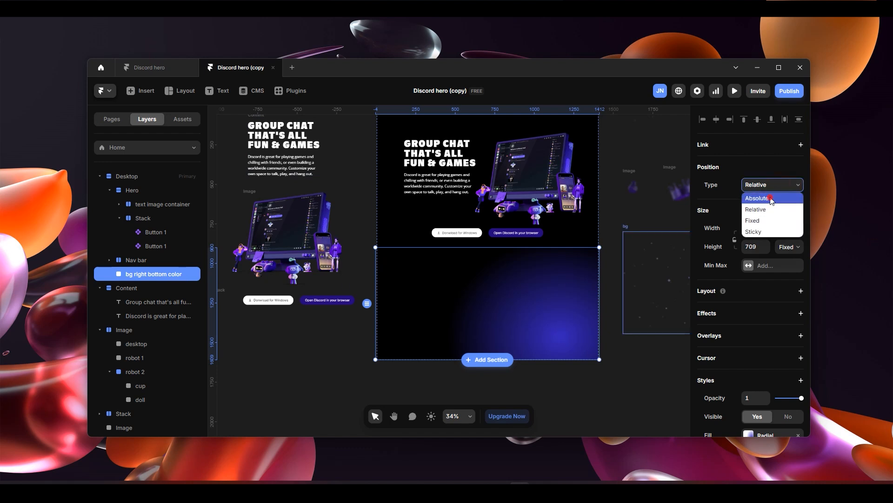
click(769, 198)
scroll(579, 251, up, 2)
click(755, 186)
drag(768, 185, 766, 249)
drag(768, 191, 766, 203)
click(765, 188)
text(0)
key(Return)
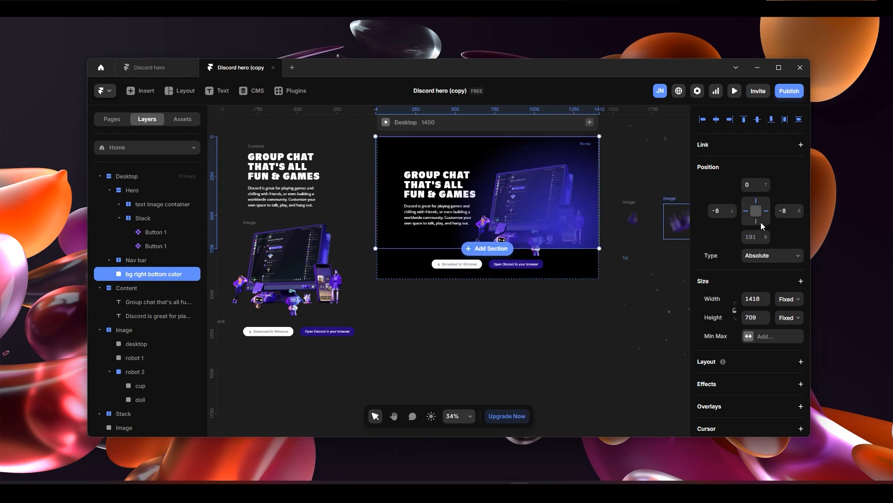
- Set the "bg right bottom color" layer's right, left and bottom offsets to 0 so it fills the Desktop frame
click(787, 210)
text(0)
key(Return)
click(717, 210)
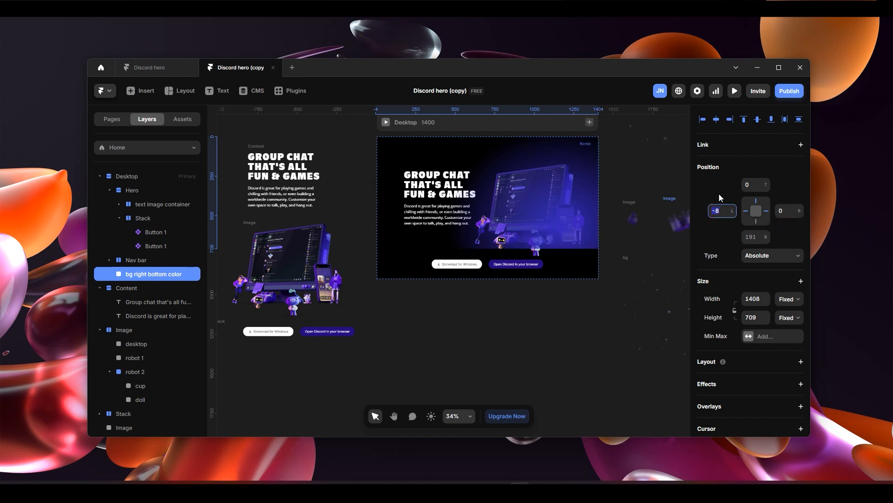
text(0)
key(Return)
click(757, 236)
text(0)
key(Return)
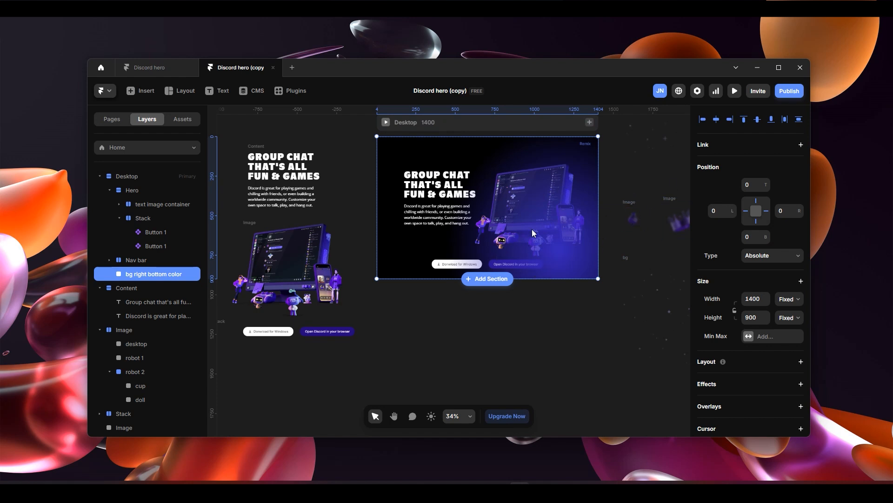
scroll(543, 230, up, 6)
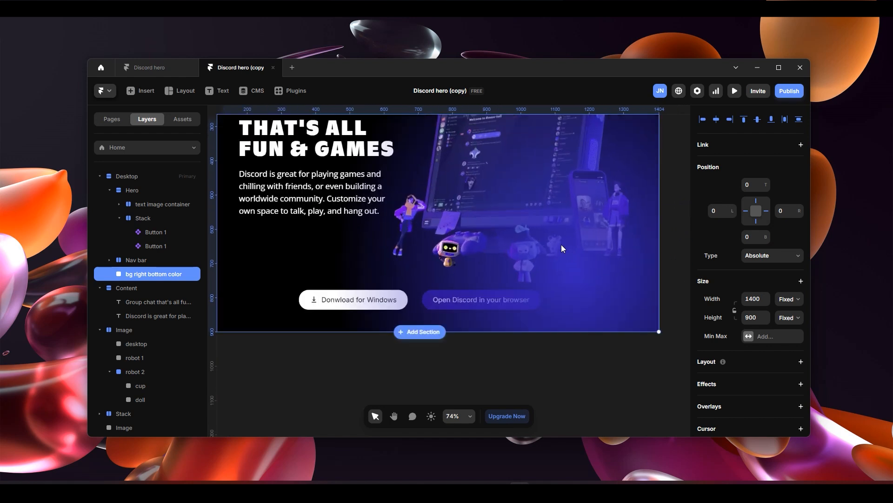
- Set the "bg right bottom color" layer's Z Index to 0
scroll(560, 243, down, 6)
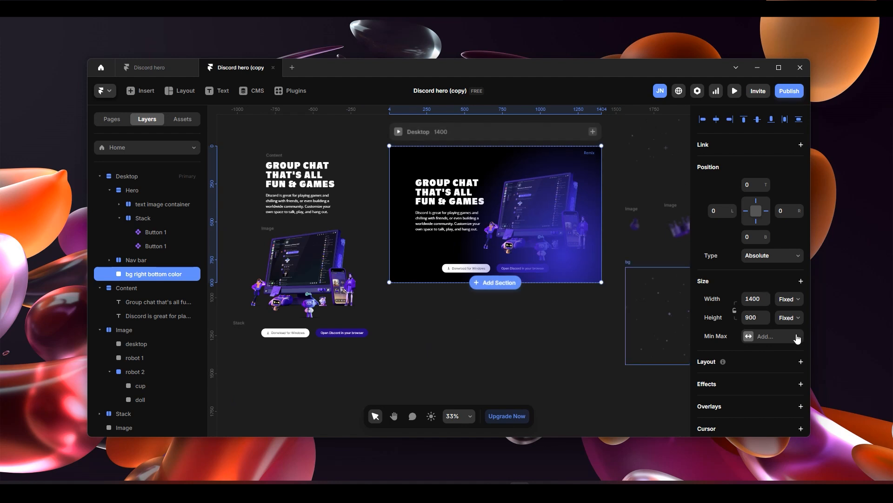
scroll(774, 321, down, 5)
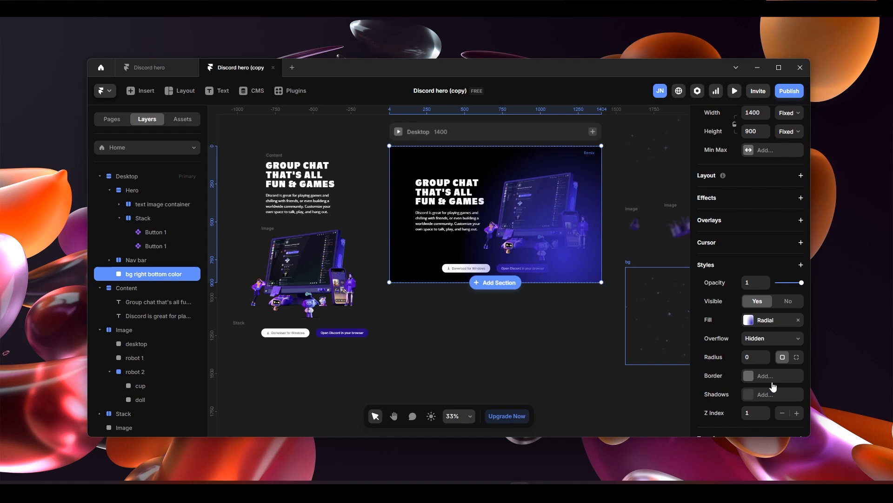
click(782, 413)
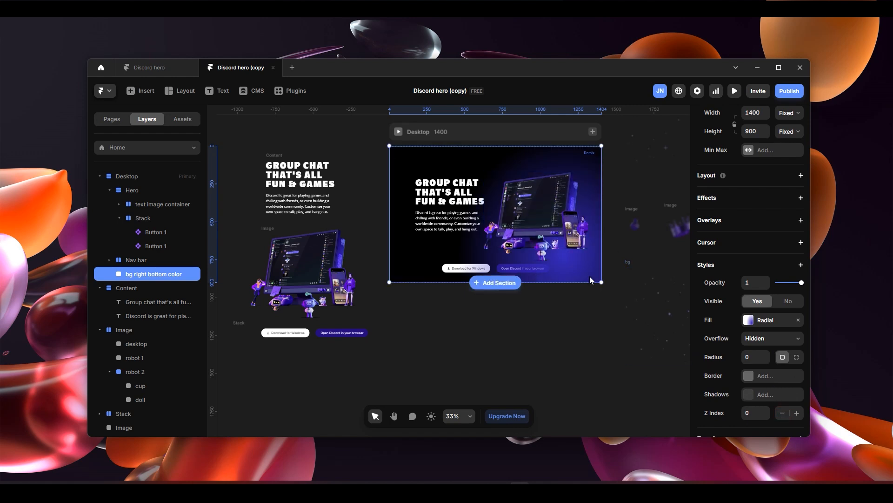
click(784, 413)
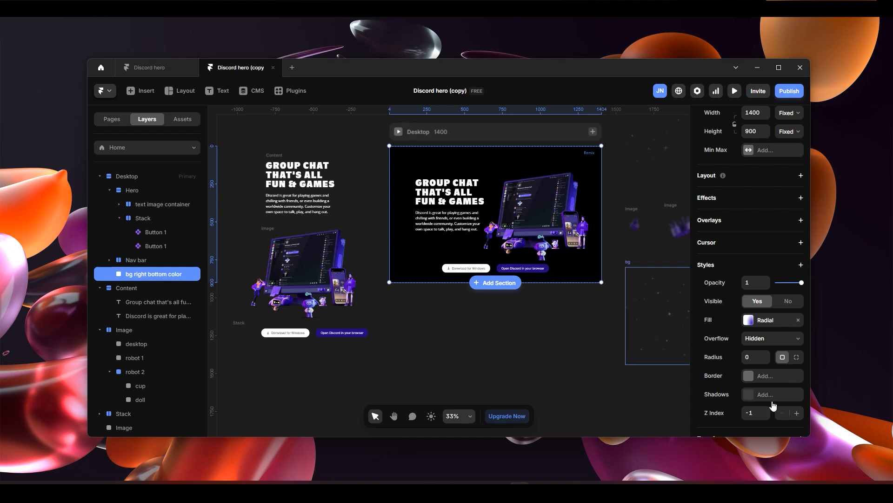
click(797, 412)
scroll(535, 267, up, 5)
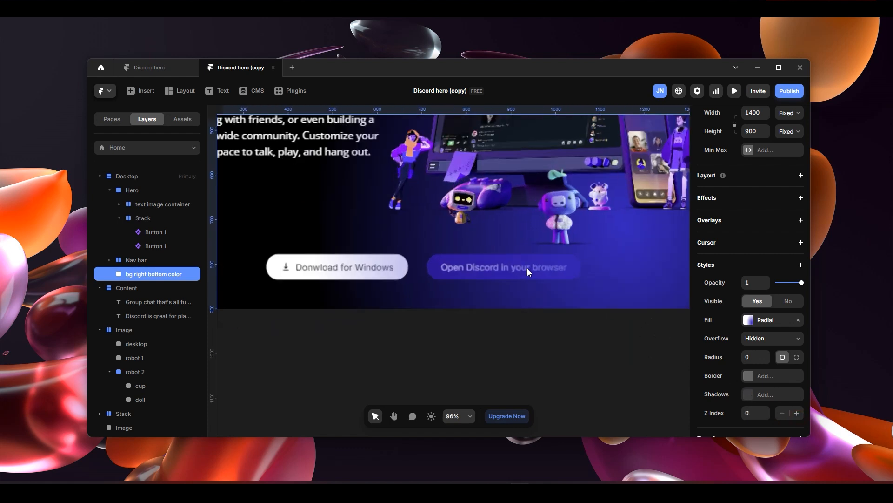
scroll(528, 271, up, 3)
scroll(522, 270, down, 5)
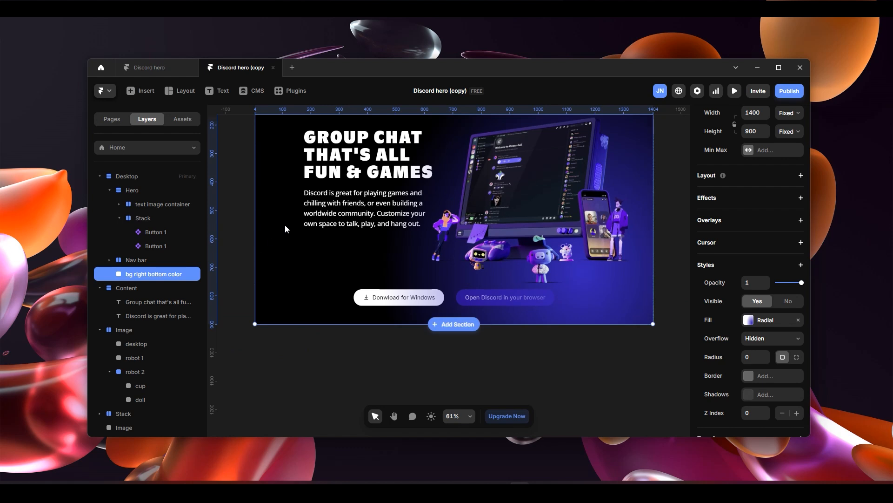
- Add a Z Index style to the hero's button Stack and set it to 1
click(148, 218)
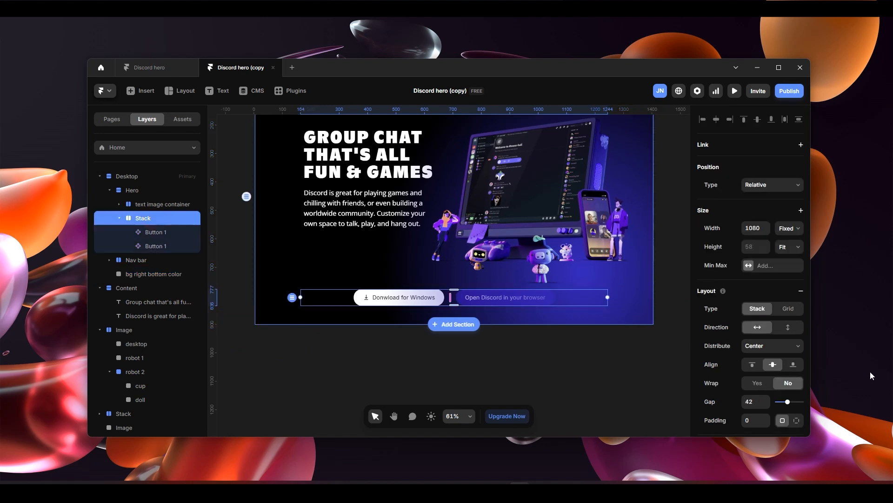
scroll(798, 372, down, 4)
scroll(798, 354, down, 1)
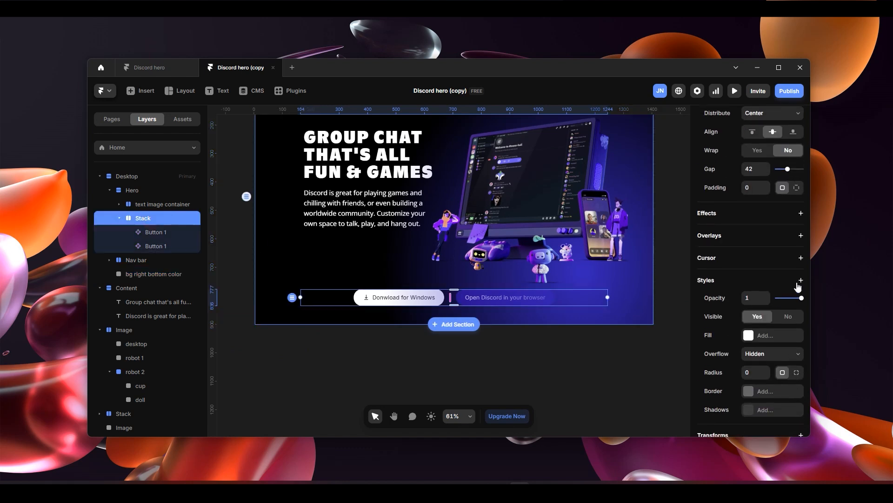
click(799, 281)
click(735, 273)
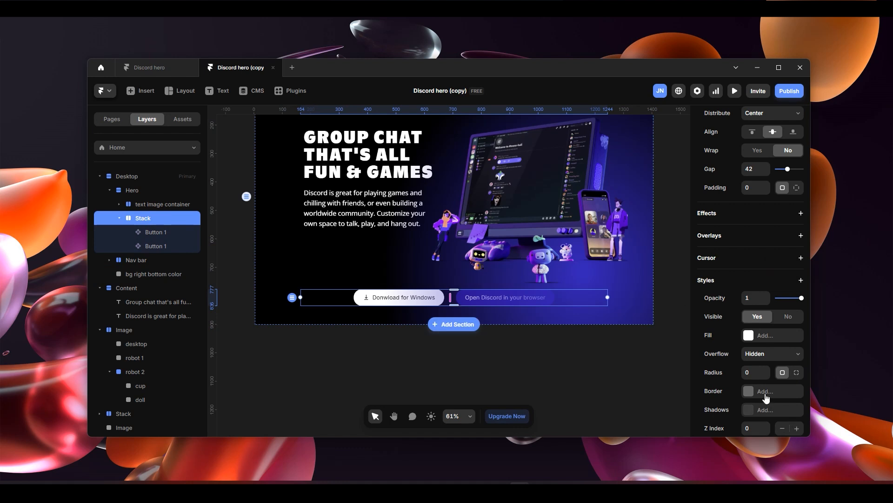
scroll(793, 354, down, 2)
click(797, 335)
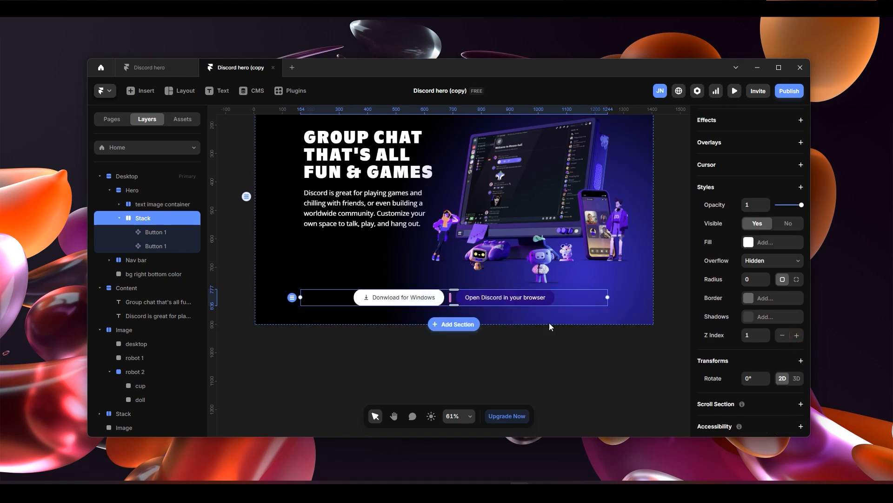
- Add a Z Index style to the "text image container" layer and set it to 1
scroll(533, 338, up, 1)
click(161, 205)
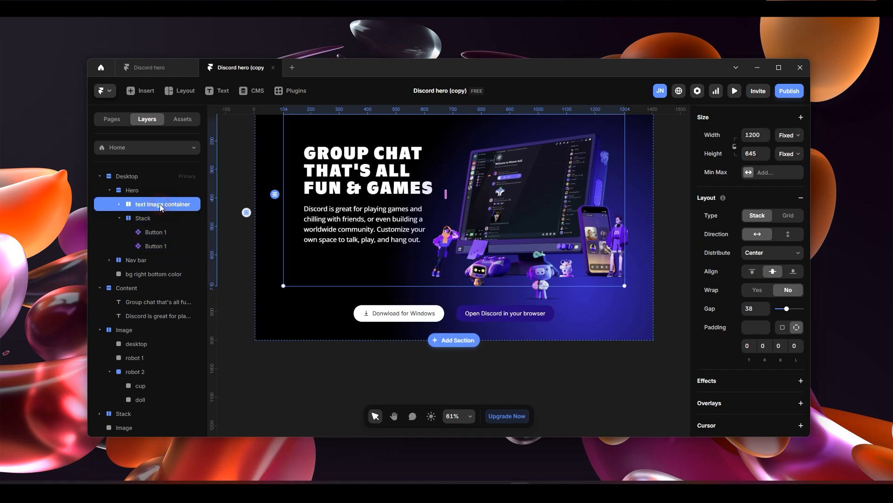
scroll(786, 347, down, 4)
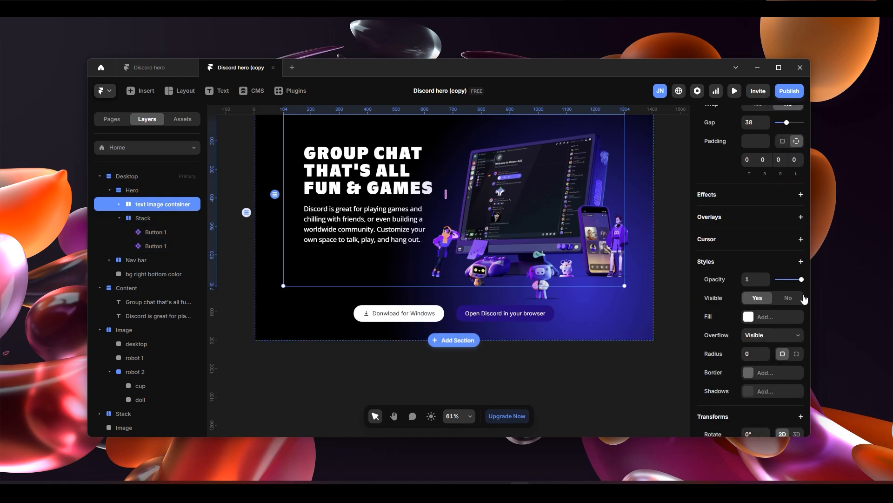
click(801, 262)
click(765, 265)
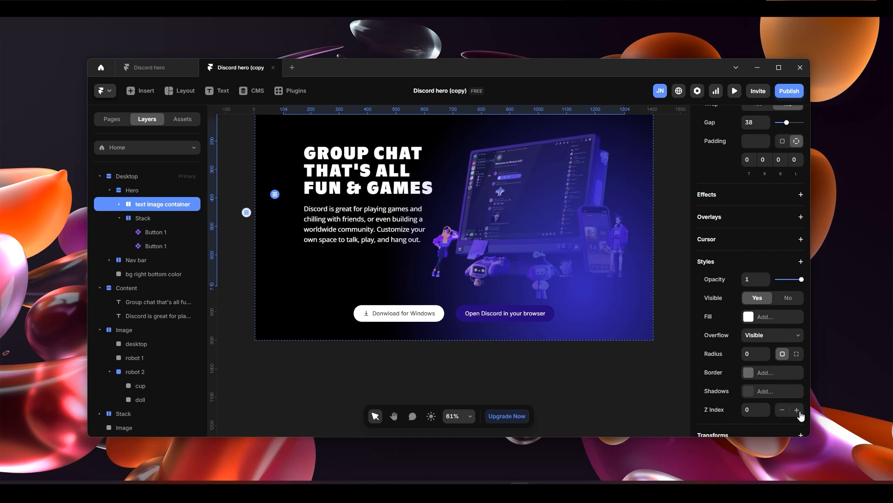
click(797, 410)
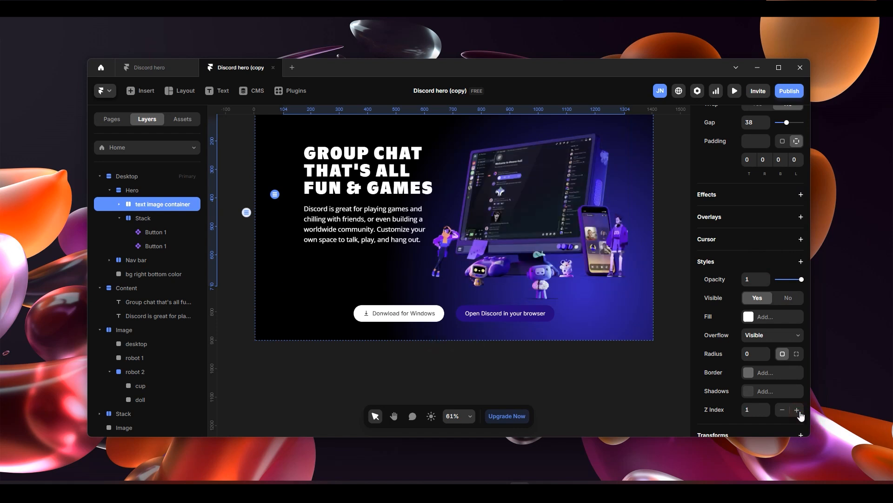
click(797, 410)
click(610, 394)
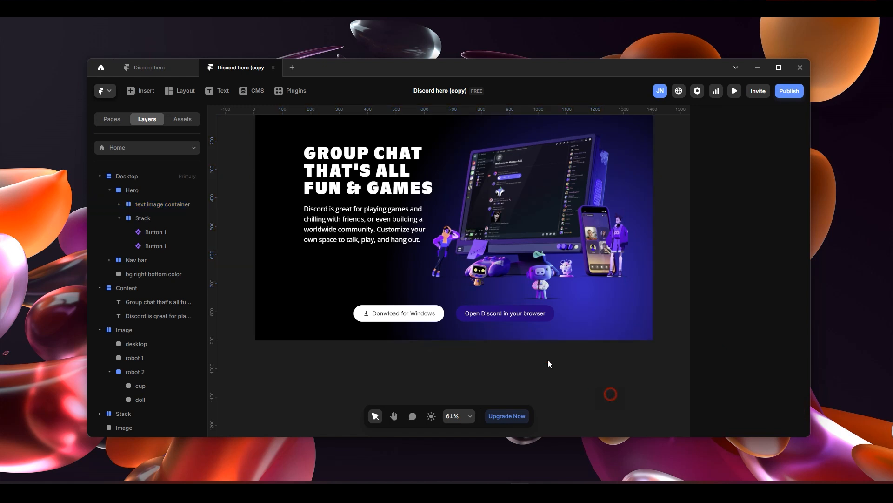
- Duplicate the "bg right bottom color" layer inside the Desktop frame
scroll(490, 350, down, 3)
scroll(457, 303, up, 3)
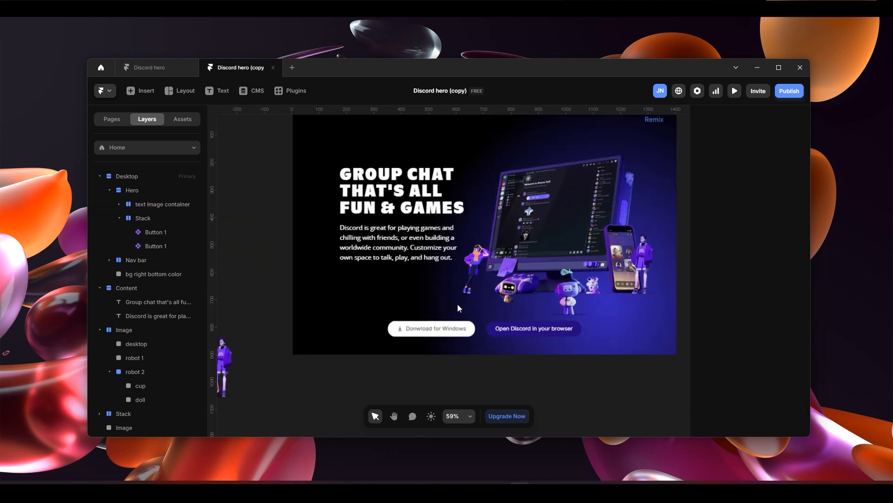
scroll(540, 303, down, 2)
scroll(568, 314, up, 2)
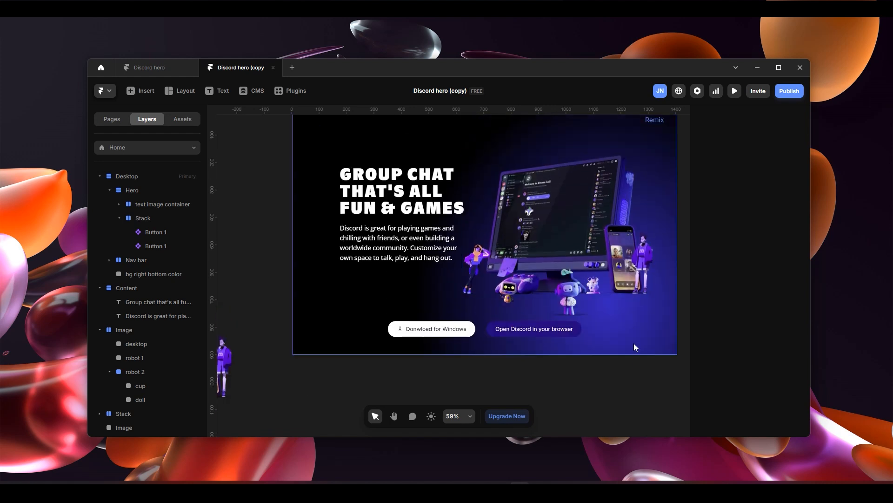
click(605, 337)
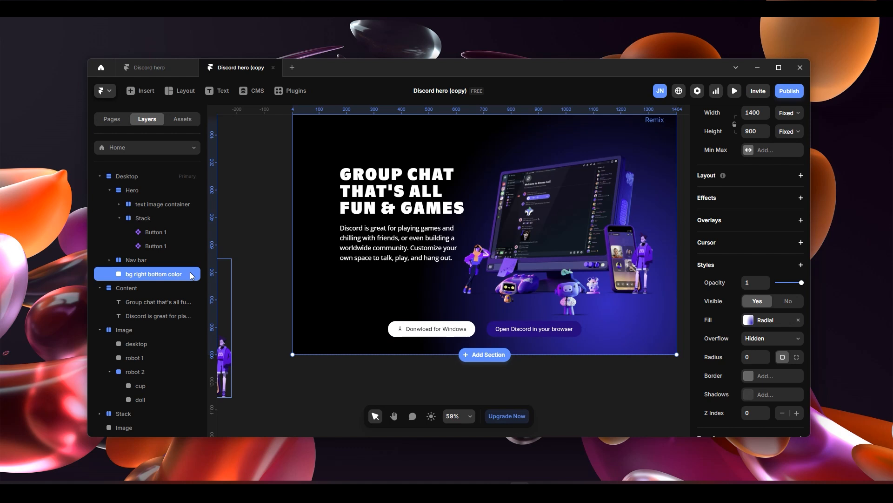
key(ctrl+d)
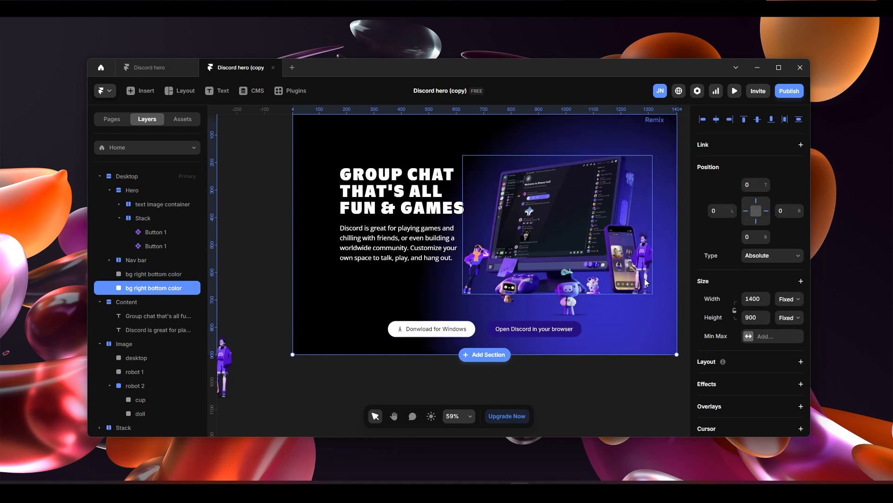
- Move the radial gradient's centre on the duplicated background layer to the lower-left corner of the Desktop frame
scroll(755, 308, down, 4)
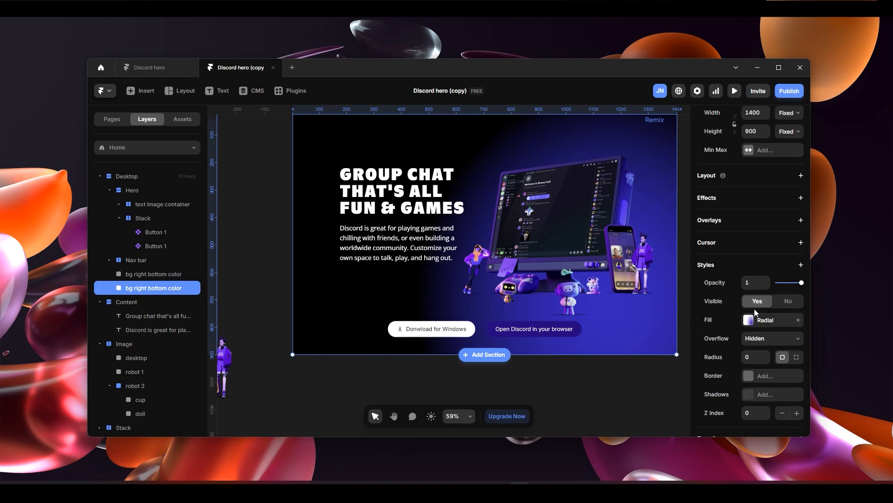
click(763, 320)
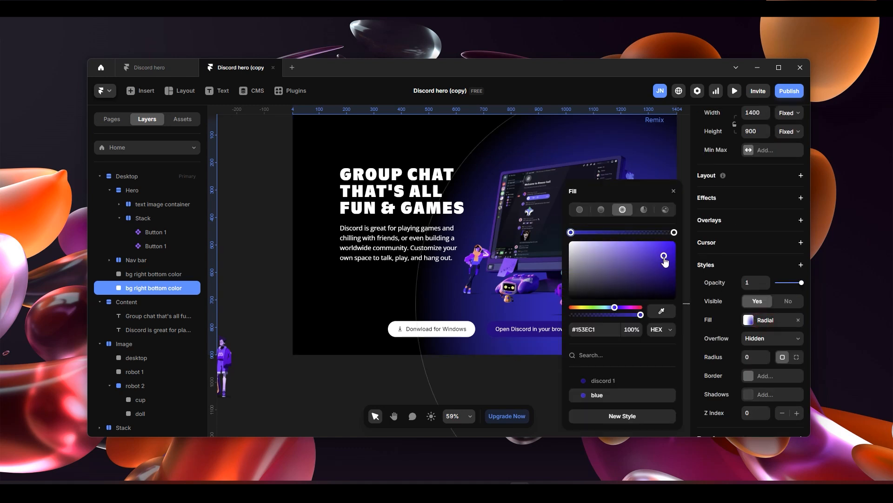
drag(646, 195, 297, 194)
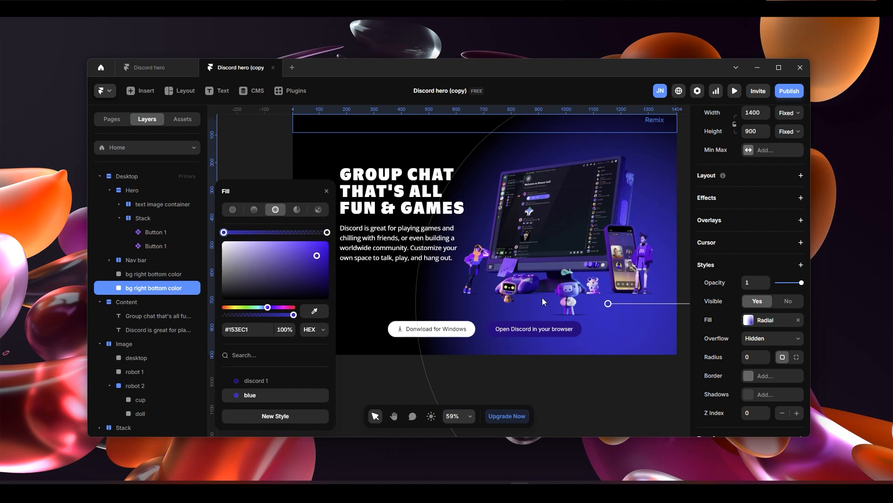
scroll(543, 297, down, 3)
drag(589, 302, 383, 318)
- Adjust the vertical and horizontal radii of the duplicate's radial gradient to form a smaller glow in the frame's lower-left corner
drag(382, 168, 376, 214)
drag(515, 317, 447, 317)
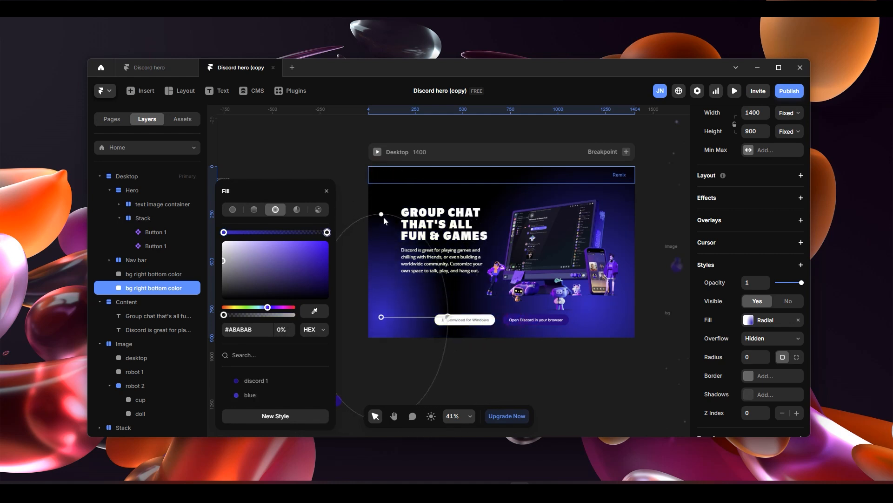
mouse_move(382, 216)
mouse_down()
mouse_move(379, 258)
mouse_move(382, 223)
mouse_up()
drag(447, 315, 465, 315)
drag(383, 223, 381, 216)
drag(464, 317, 474, 316)
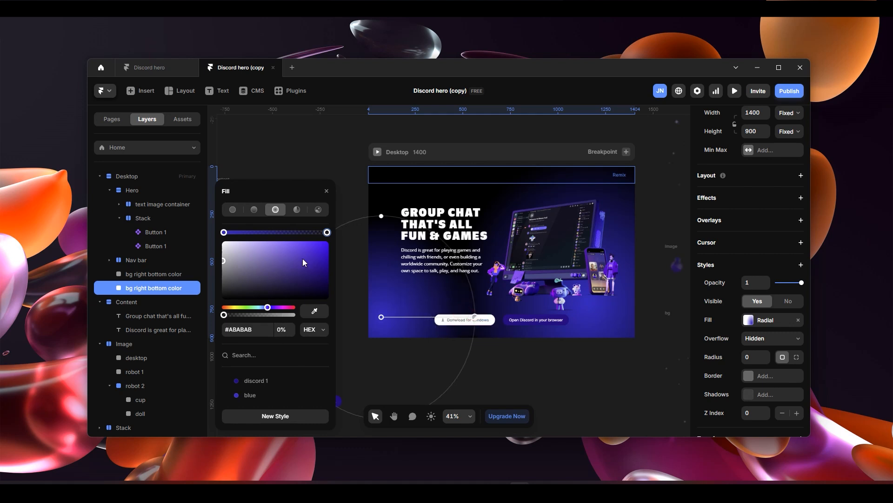
- Set the inner colour of the duplicate's gradient to blue #153EC2 at 79% opacity
click(250, 394)
drag(295, 318, 280, 316)
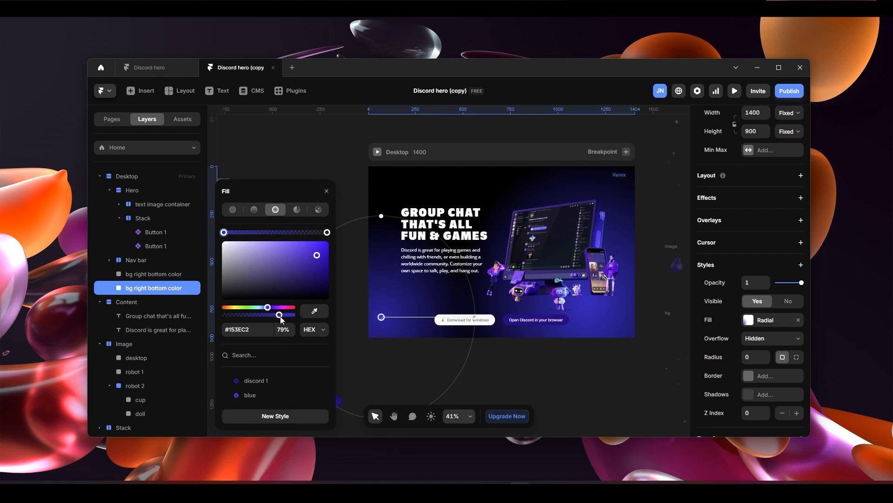
click(560, 384)
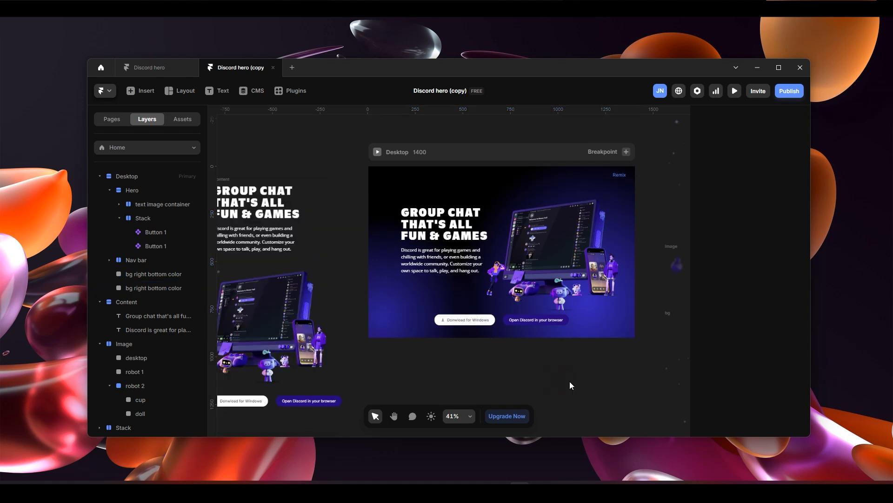
- Preview the Desktop page in fullscreen to check both background glows, and return to the canvas editor
scroll(637, 381, up, 1)
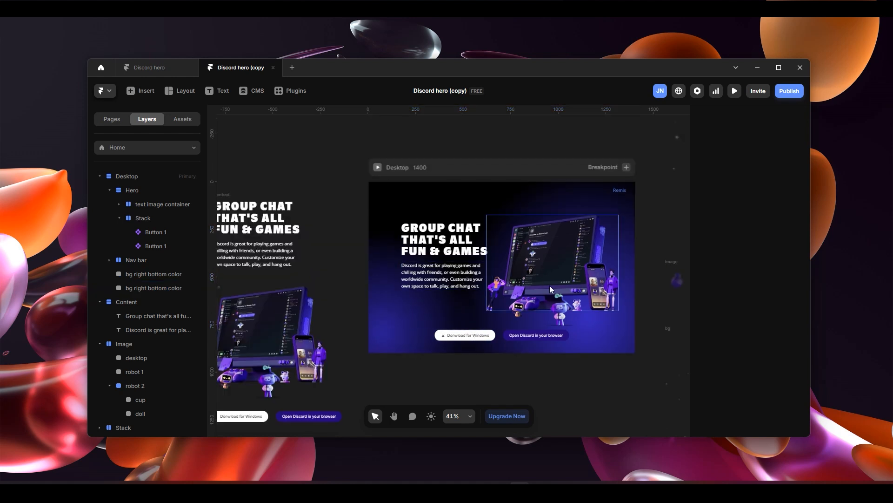
scroll(579, 317, up, 1)
scroll(542, 293, down, 2)
key(ctrl+p)
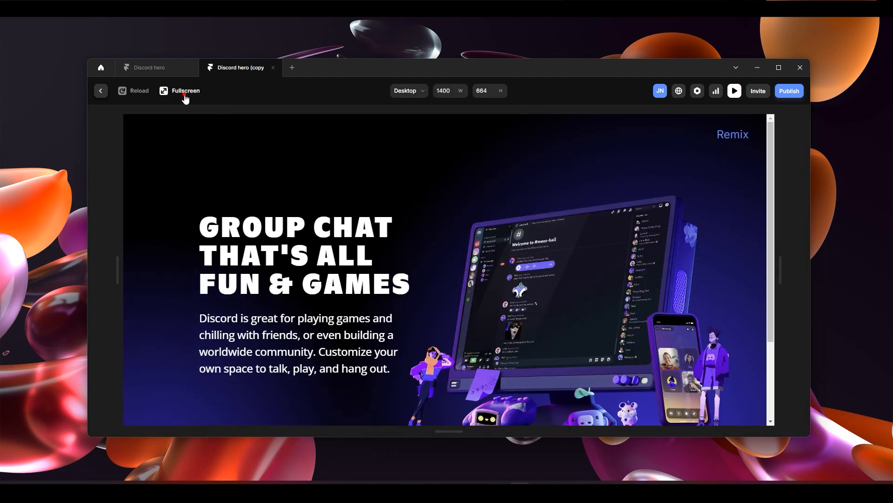
click(181, 91)
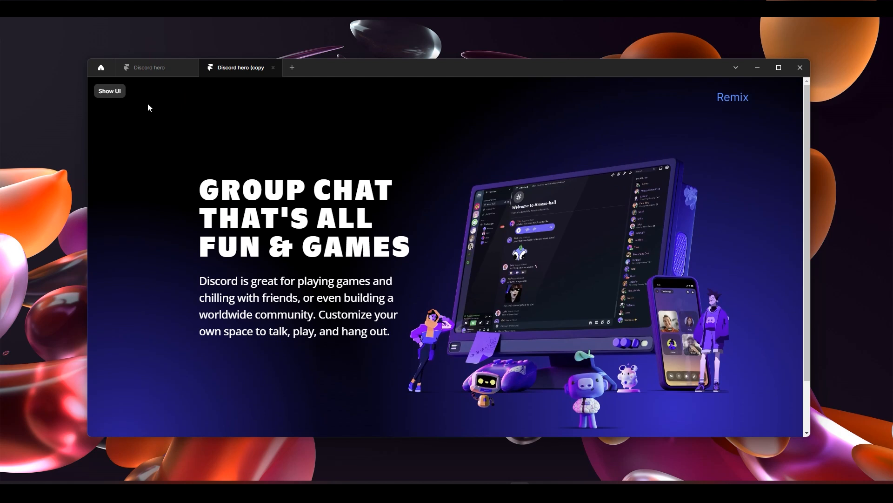
click(110, 90)
click(100, 90)
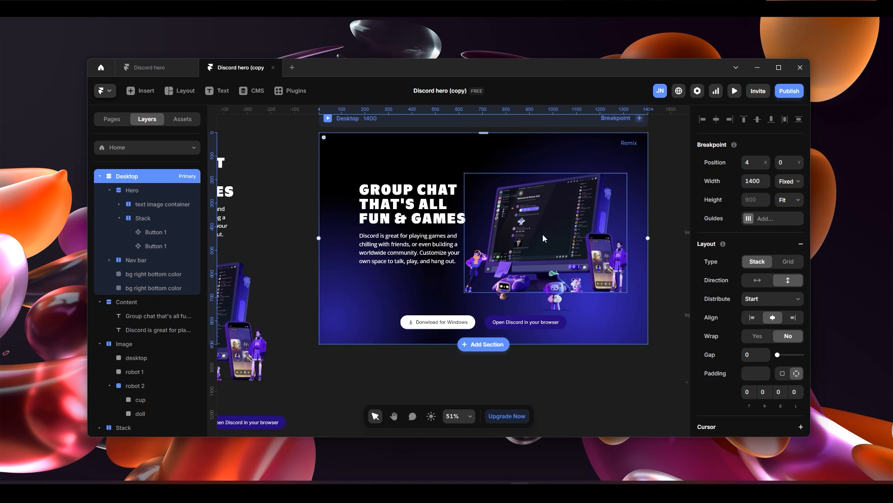
- Examine the row of floating image assets beside the Desktop frame and select the crown image
click(633, 356)
key(h)
drag(643, 358, 506, 371)
scroll(506, 370, right, 3)
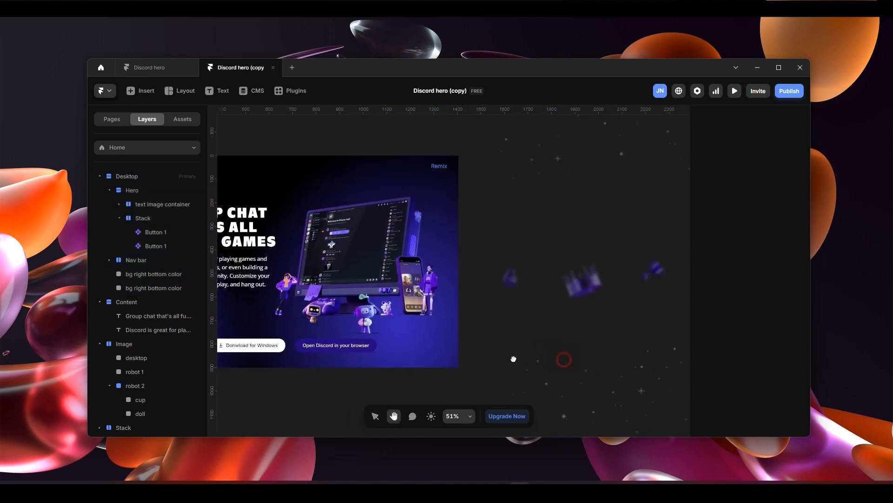
drag(596, 323, 552, 329)
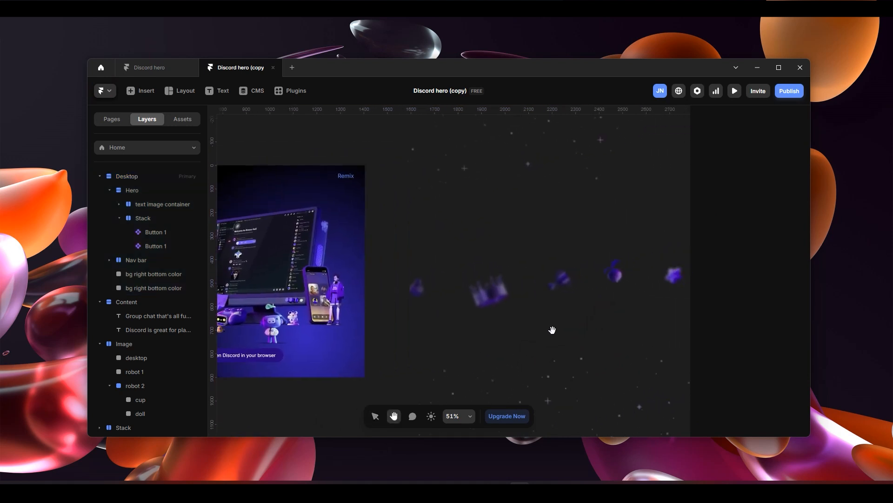
key(v)
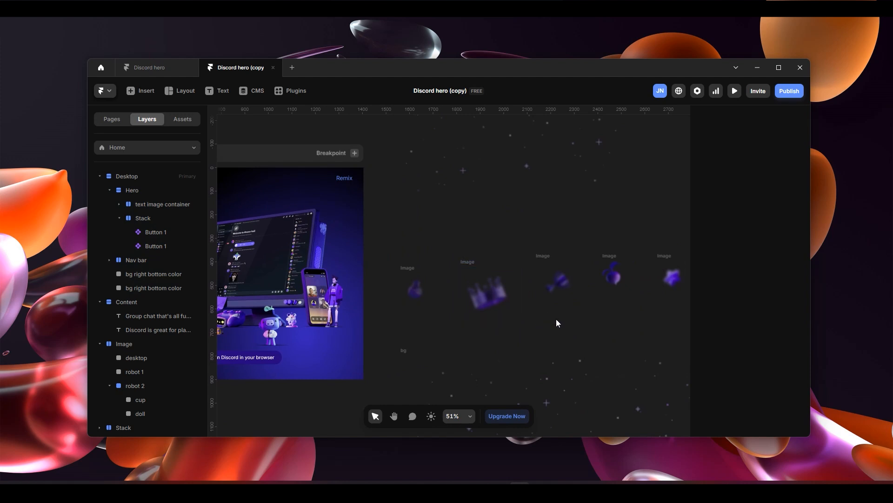
scroll(445, 271, right, 3)
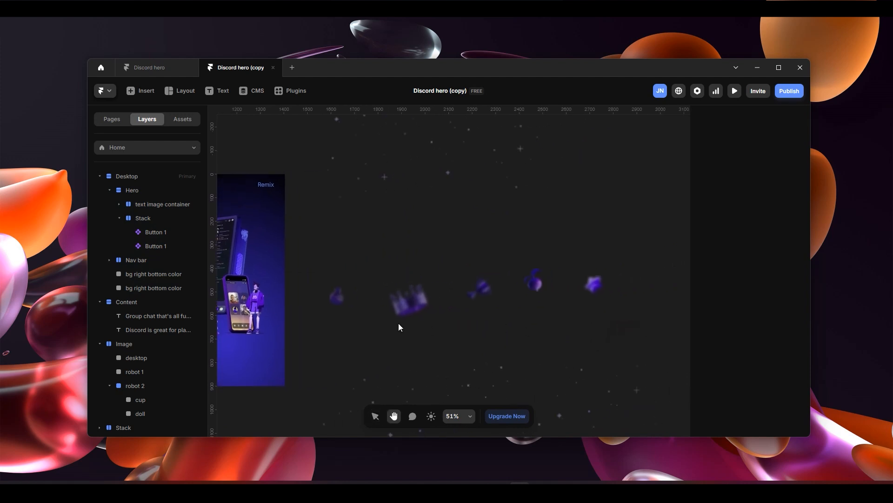
click(418, 309)
- Draw a 1400 by 735 frame in the empty canvas area below the Desktop frame, matching its width
scroll(525, 315, down, 1)
key(space)
drag(515, 264, 670, 257)
drag(500, 303, 646, 242)
drag(474, 333, 600, 249)
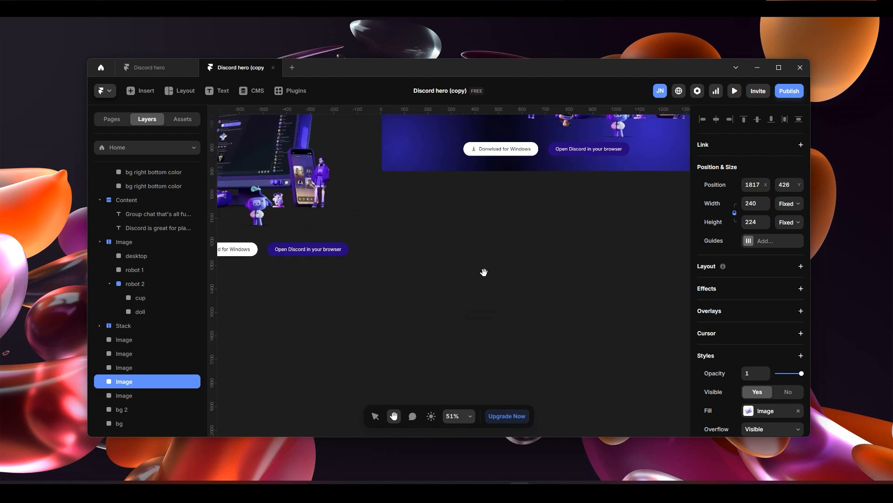
click(452, 258)
key(f)
mouse_move(386, 220)
mouse_down()
mouse_move(664, 409)
mouse_move(729, 389)
mouse_move(615, 346)
mouse_move(652, 357)
mouse_move(663, 394)
mouse_up()
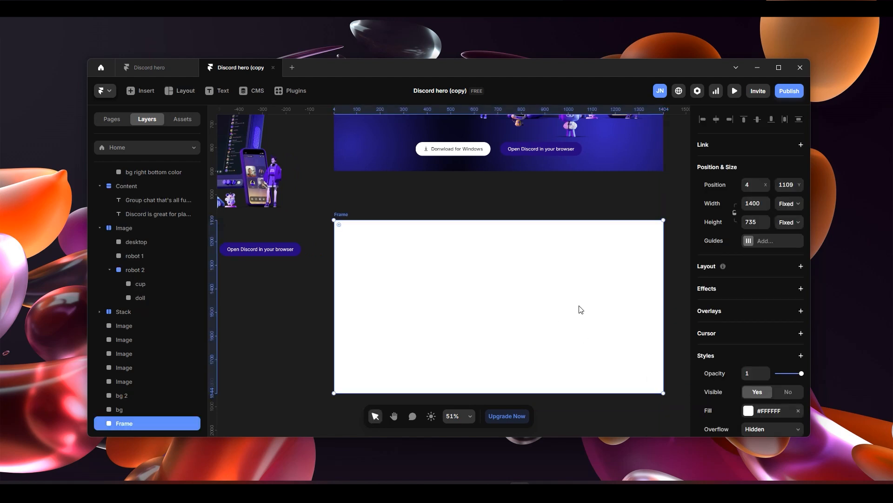
- Place a copy of the floating crown image inside the new white frame
scroll(561, 307, down, 5)
key(space)
drag(605, 251, 521, 256)
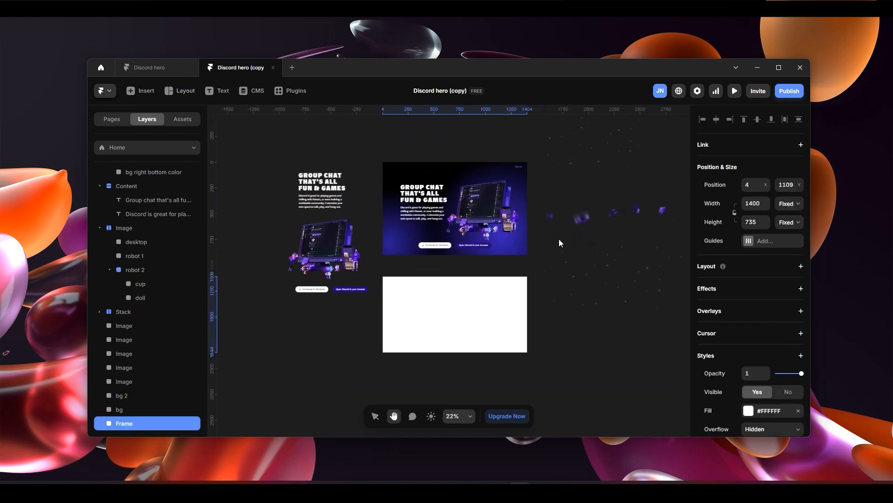
click(582, 218)
drag(581, 216, 397, 314)
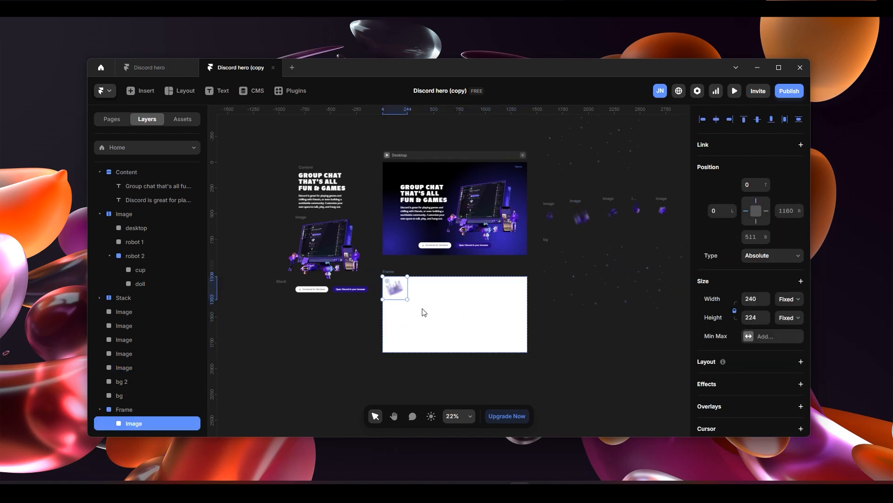
click(609, 209)
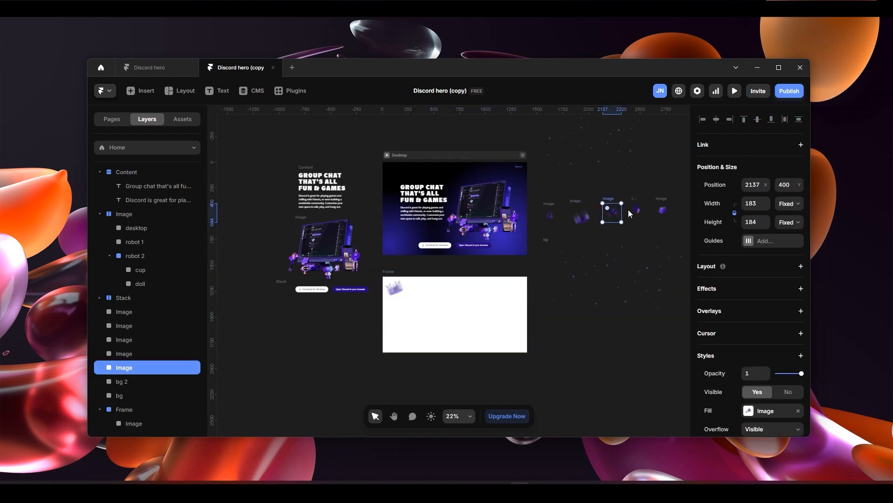
shift+click(636, 210)
shift+click(662, 210)
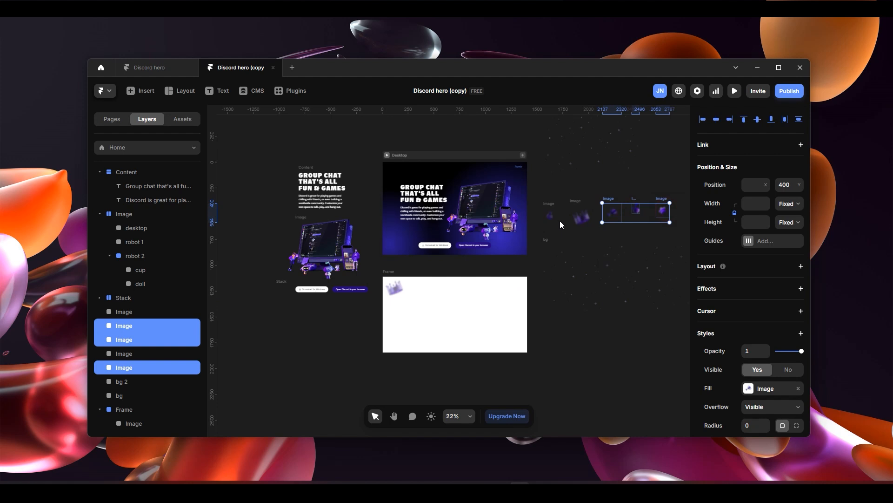
key(Escape)
click(465, 339)
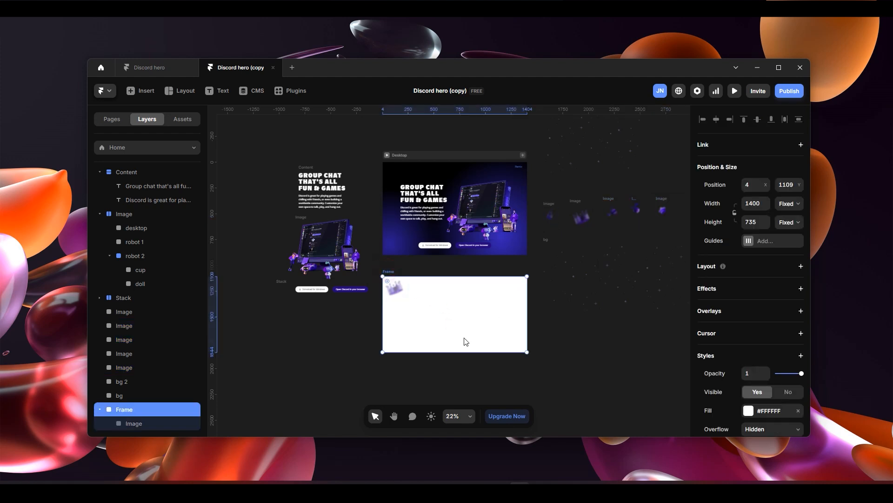
- Move the crown near the middle of the white frame and delete the surplus crown copy
drag(397, 289, 456, 314)
click(481, 331)
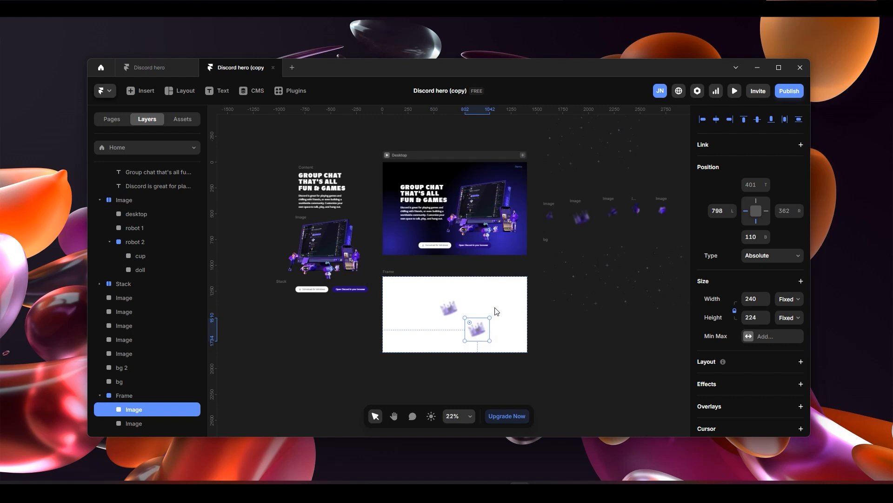
key(Delete)
- Copy the candy and potion images into the white frame, positioning the candy just left of the crown
click(613, 212)
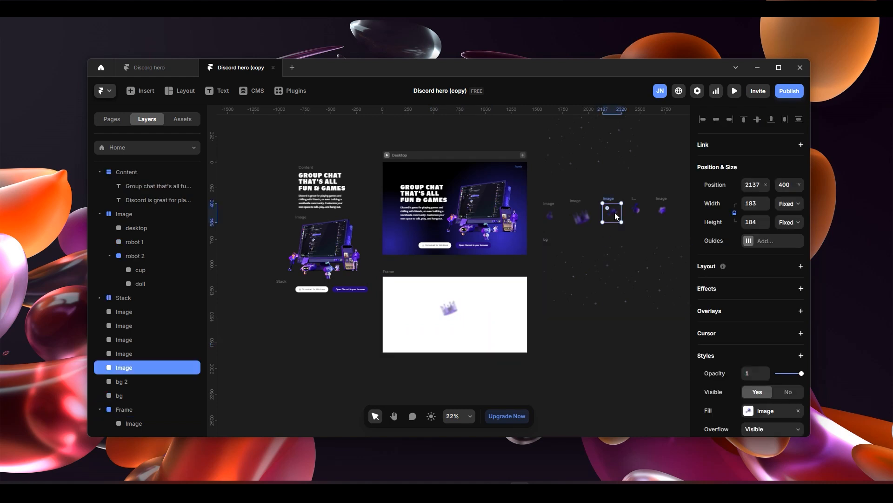
click(389, 272)
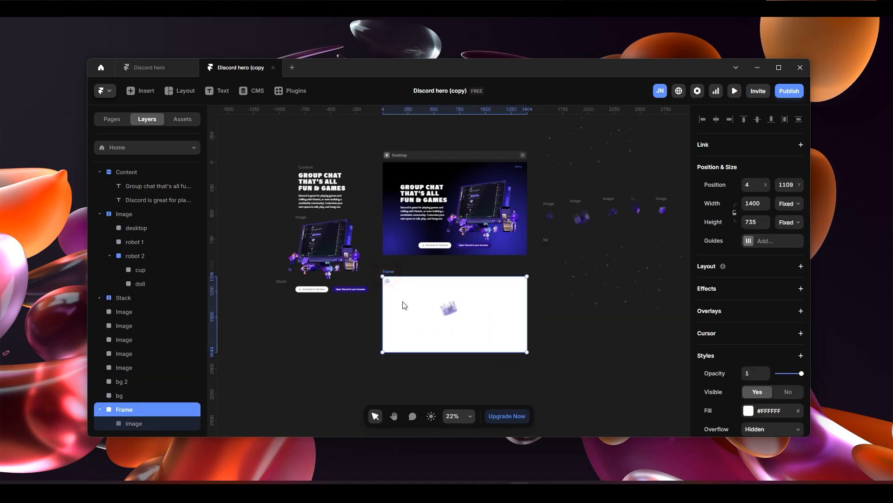
key(ctrl+v)
click(552, 213)
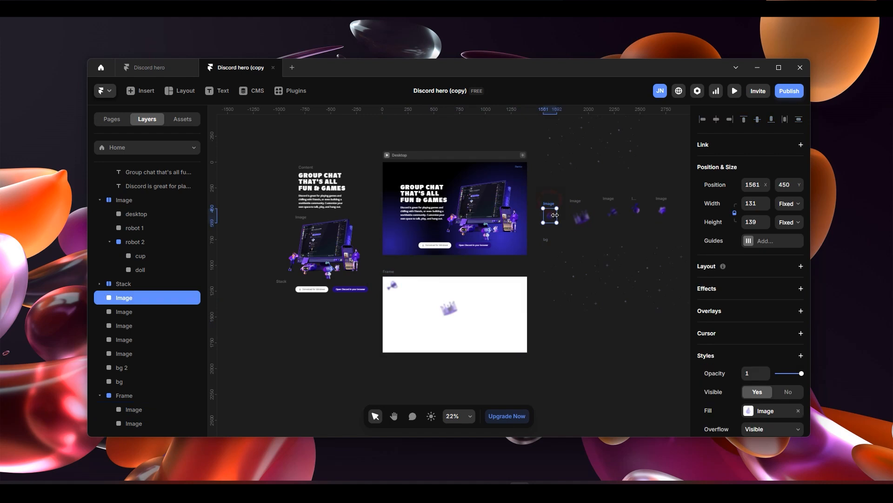
click(416, 321)
drag(393, 286, 433, 314)
click(389, 273)
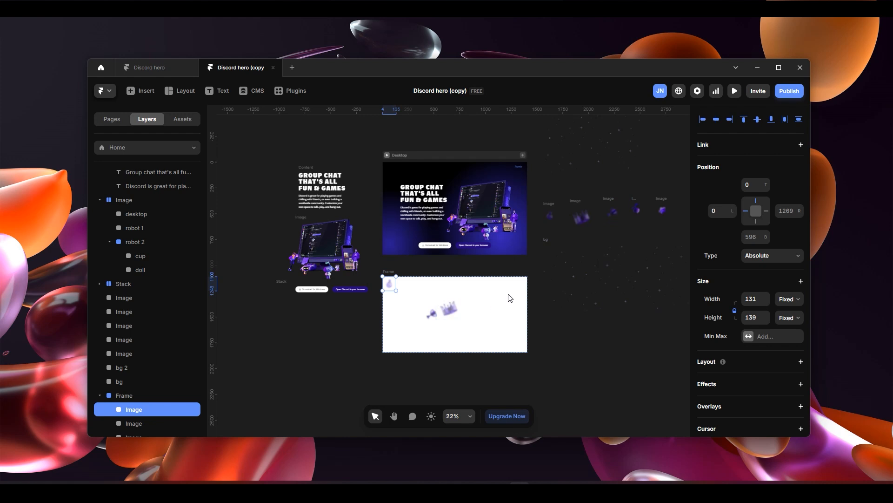
- Copy the star image into the white frame and position it about 131 px from the frame's left edge, level with the candy
click(663, 210)
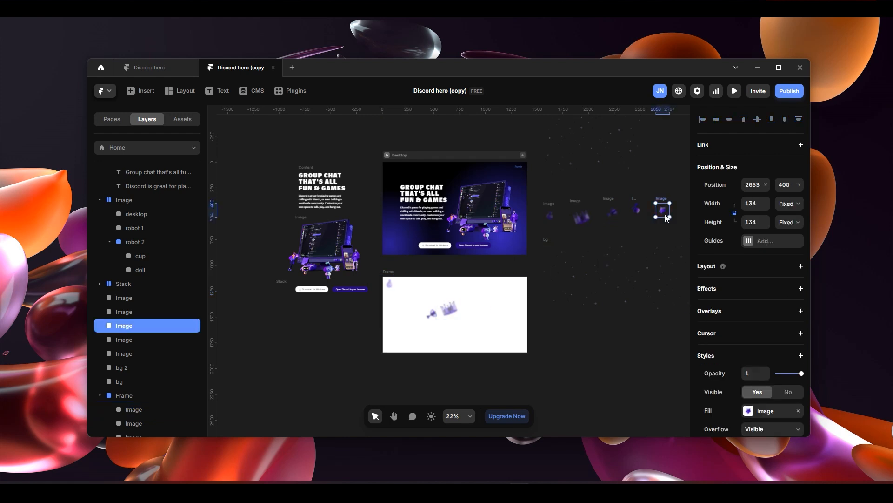
click(419, 288)
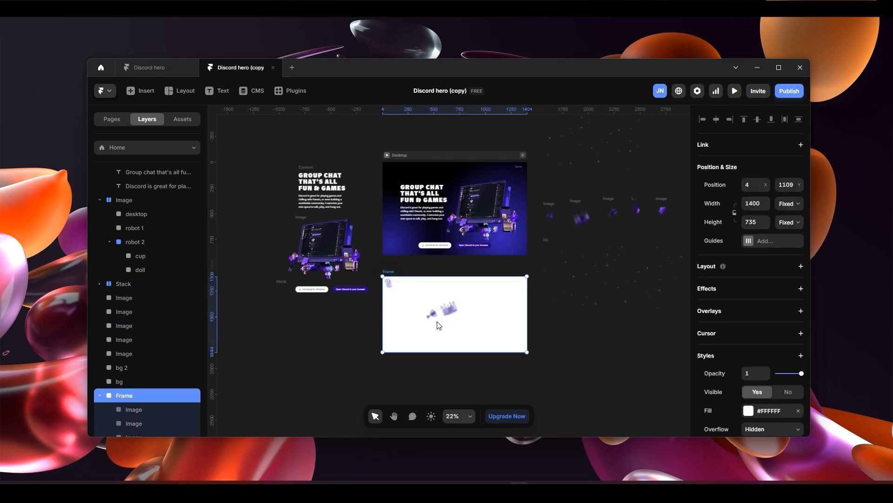
key(ctrl+v)
drag(390, 286, 403, 316)
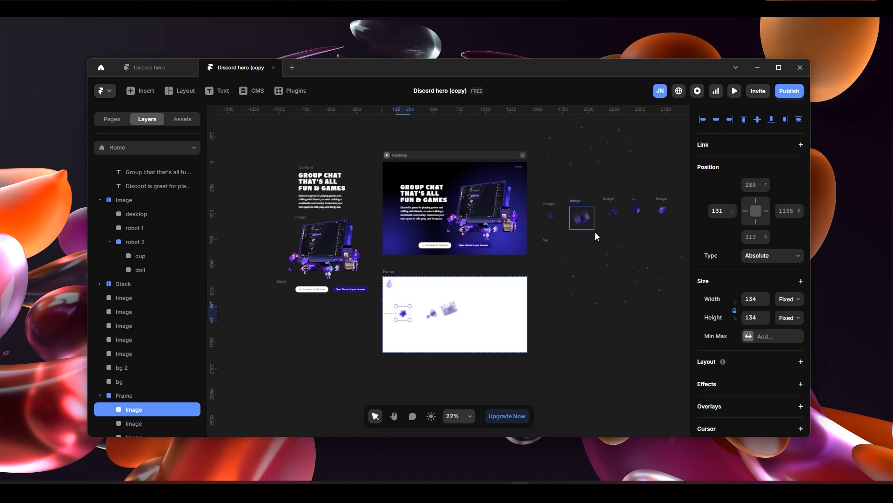
- Copy the 77 by 98 floating image into the white frame and position it about 910 px from the left and 117 px from the top
scroll(638, 211, up, 5)
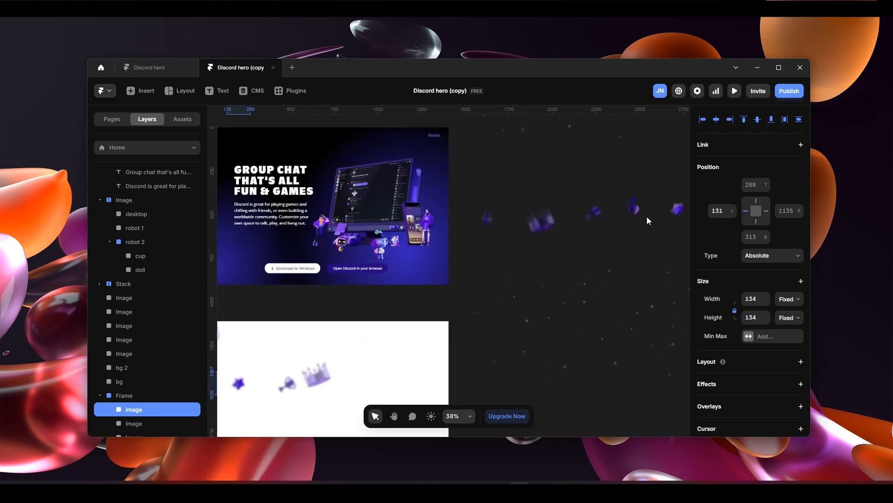
click(630, 203)
scroll(568, 289, down, 6)
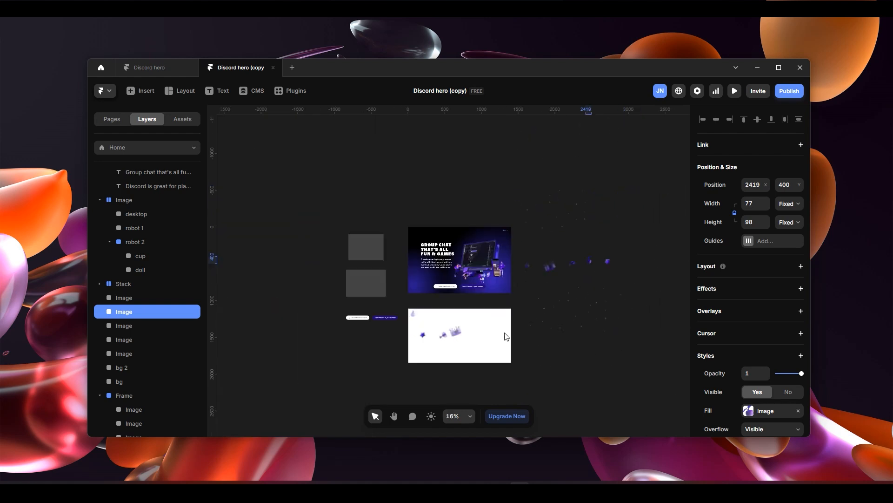
click(433, 318)
click(420, 309)
click(416, 311)
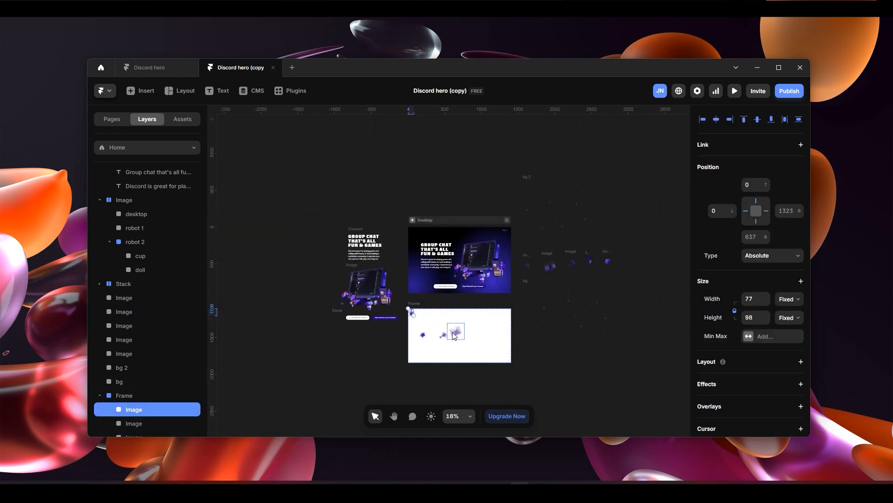
scroll(416, 311, up, 4)
drag(371, 291, 526, 312)
scroll(503, 356, up, 2)
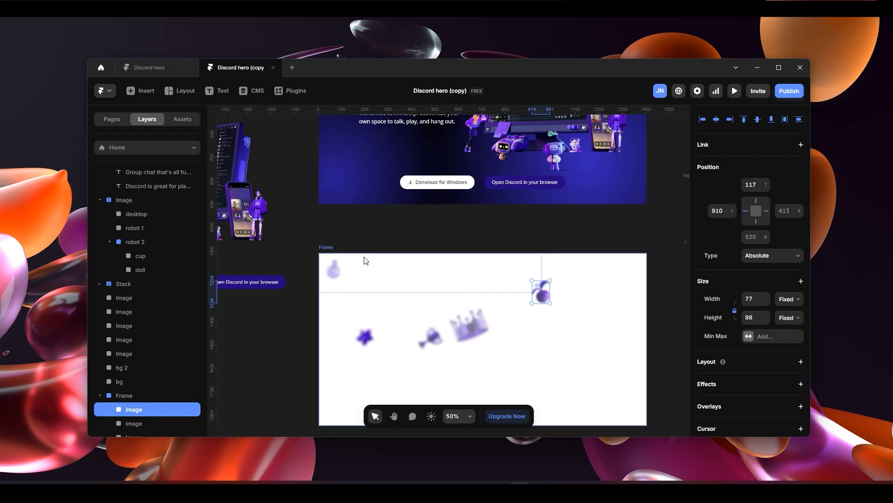
- Switch to the browser showing discord.com to check how the floating images are arranged in the original hero
scroll(489, 343, down, 3)
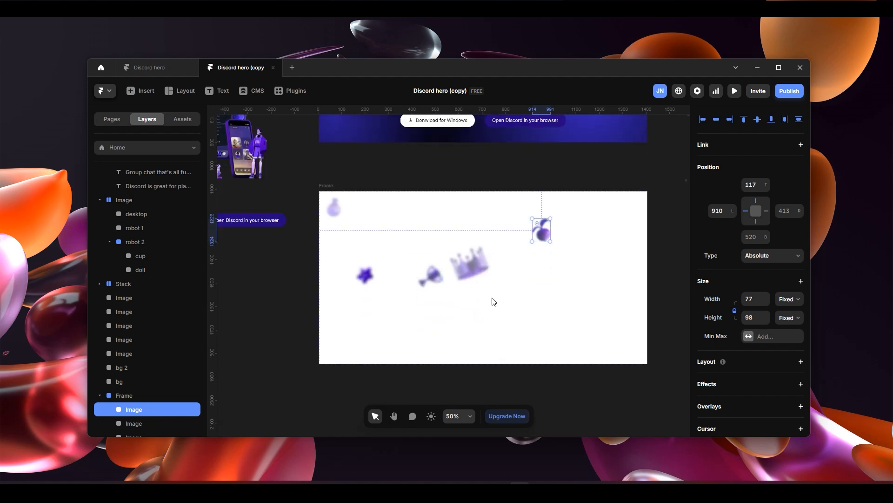
click(458, 492)
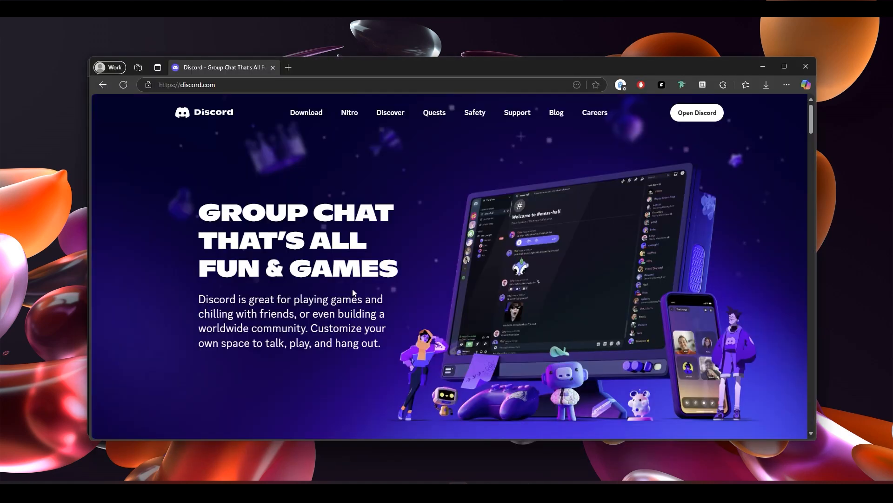
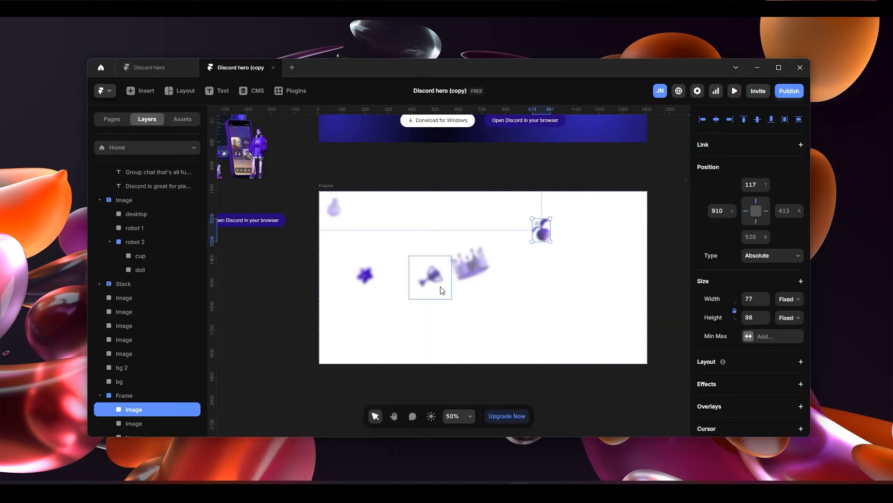
- Move the crown image to about 326 px from the white frame's left edge and 52 px from its top, and release its left pin
drag(471, 263, 417, 225)
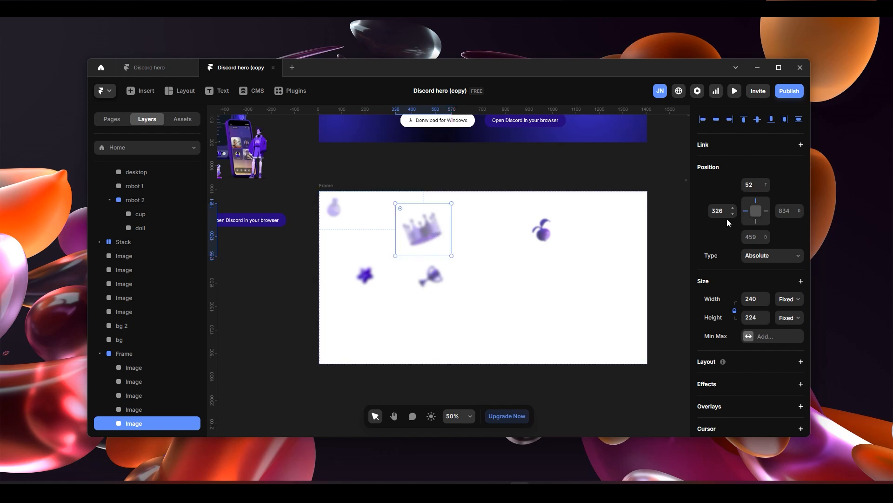
click(746, 212)
- Spread the candy, fruit and star images across the frame's upper area, about 639, 977 and 1213 px from its left edge
drag(383, 276, 623, 238)
drag(542, 230, 558, 215)
drag(435, 272, 503, 233)
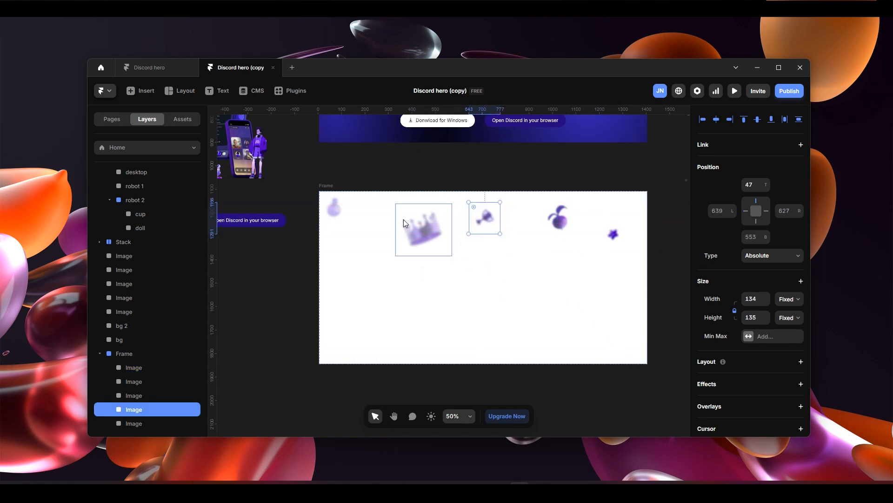
- Move the potion image to about 111 px from the left and 229 px from the top, and check the other images' positions
click(336, 210)
drag(355, 241, 364, 259)
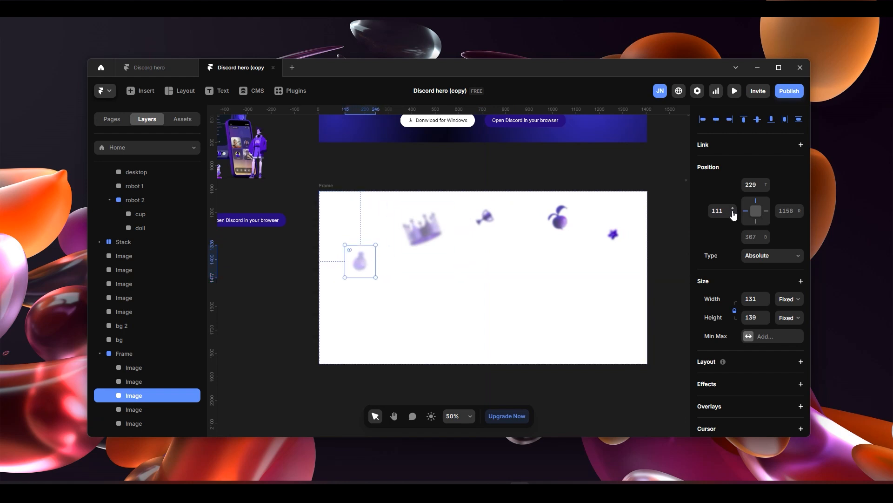
click(422, 226)
click(484, 217)
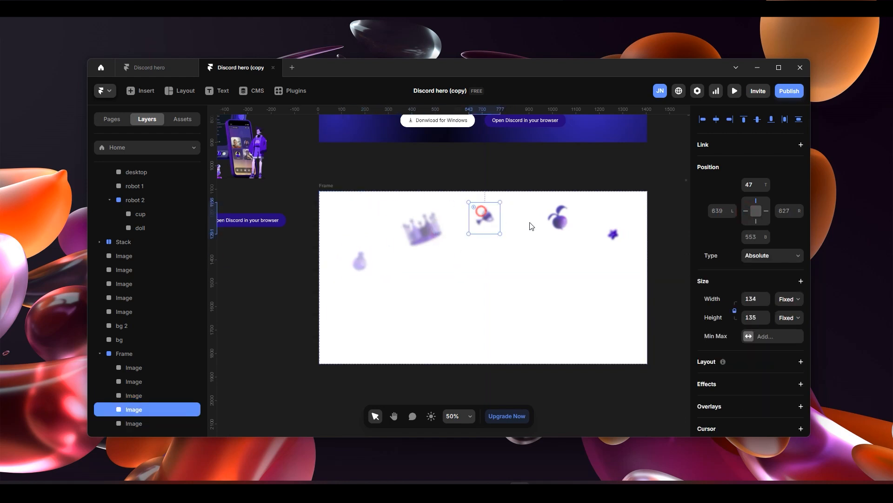
click(558, 218)
click(612, 236)
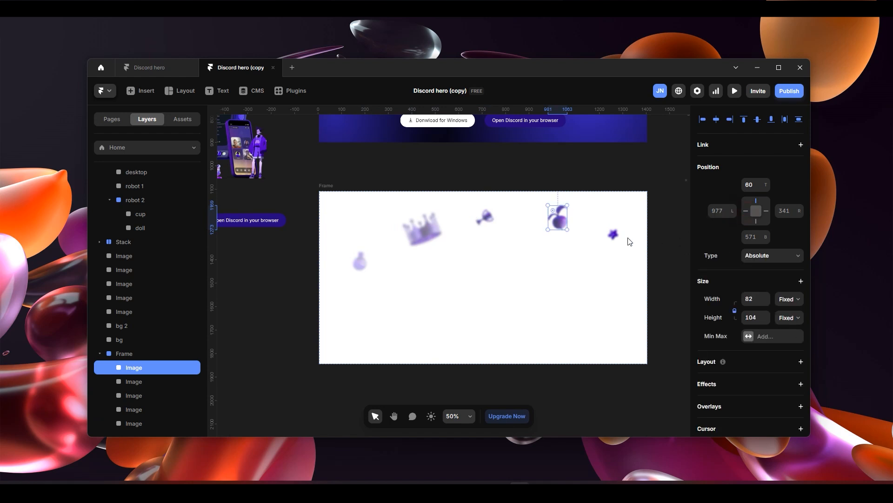
click(682, 231)
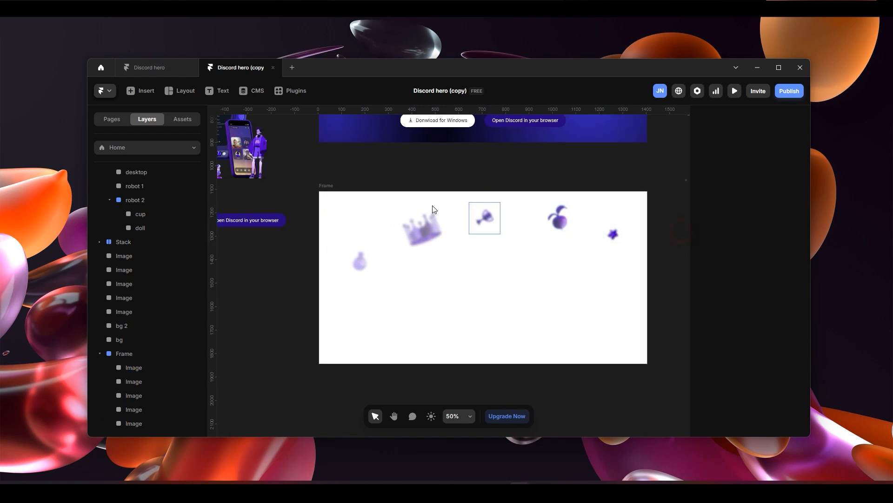
- Rename the white frame holding the floating images as Icon container and remove its fill
click(459, 286)
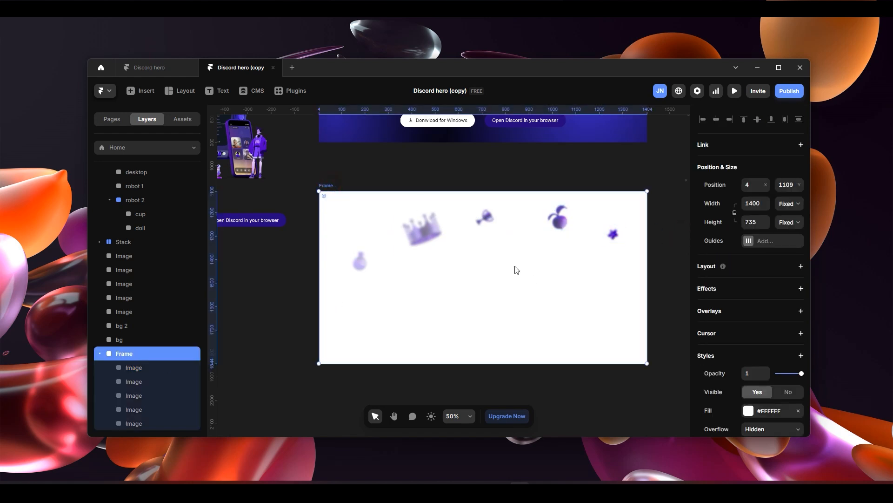
click(142, 367)
click(139, 380)
click(135, 395)
click(132, 355)
double_click(136, 354)
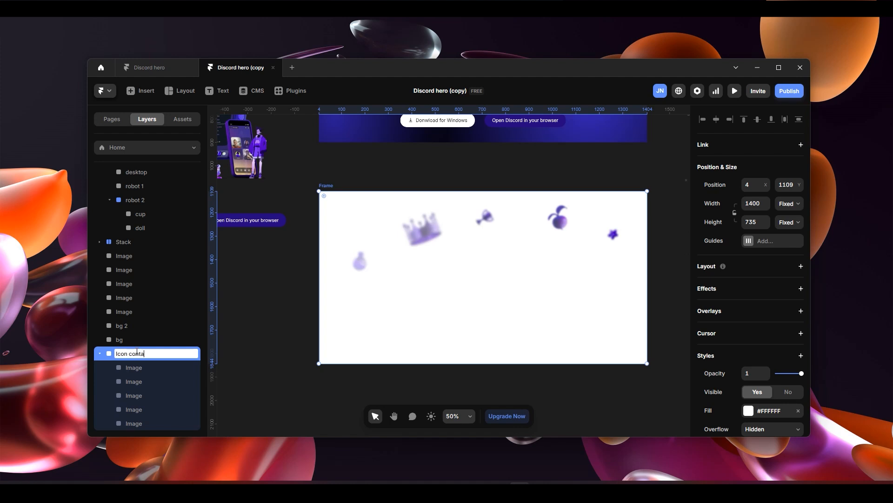
key(Return)
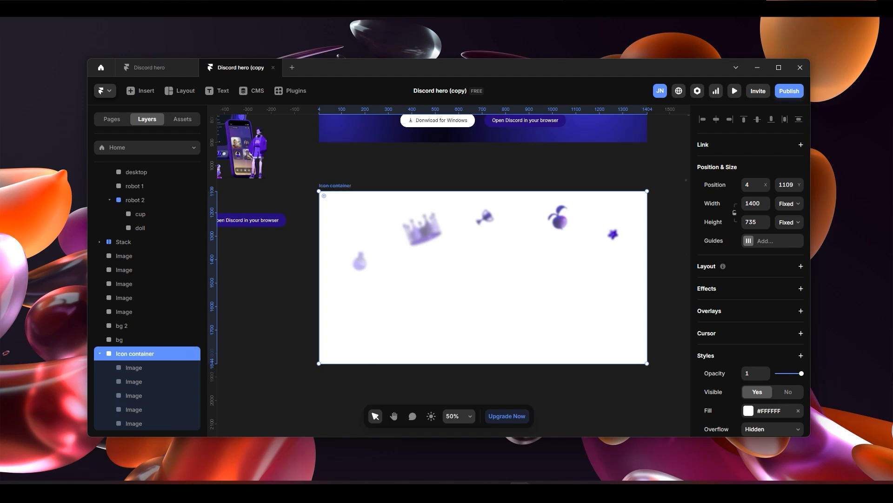
scroll(789, 374, down, 3)
click(800, 272)
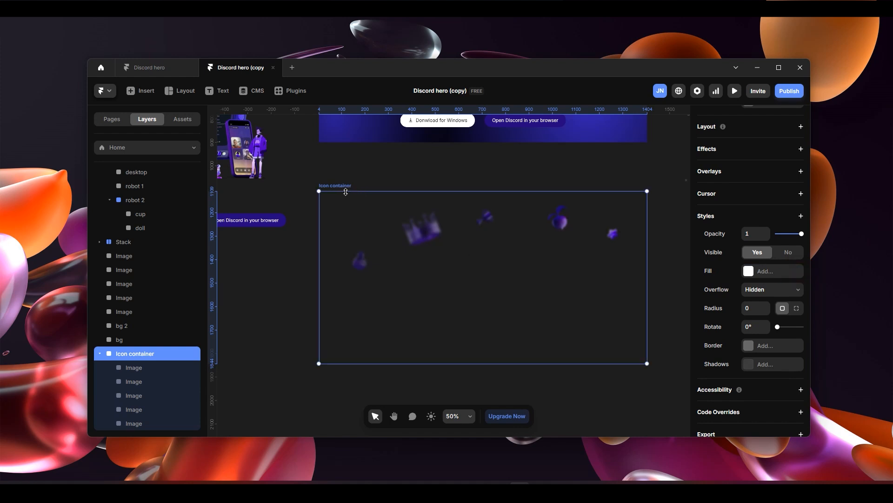
- Cut the Icon container from the canvas and paste it into the Desktop breakpoint
scroll(474, 266, up, 3)
key(ctrl+x)
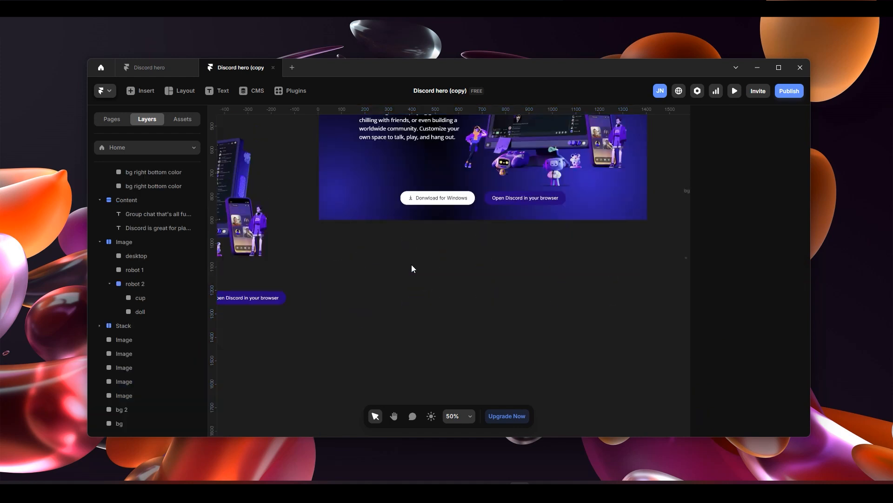
scroll(414, 267, down, 3)
scroll(430, 288, up, 2)
scroll(429, 255, up, 3)
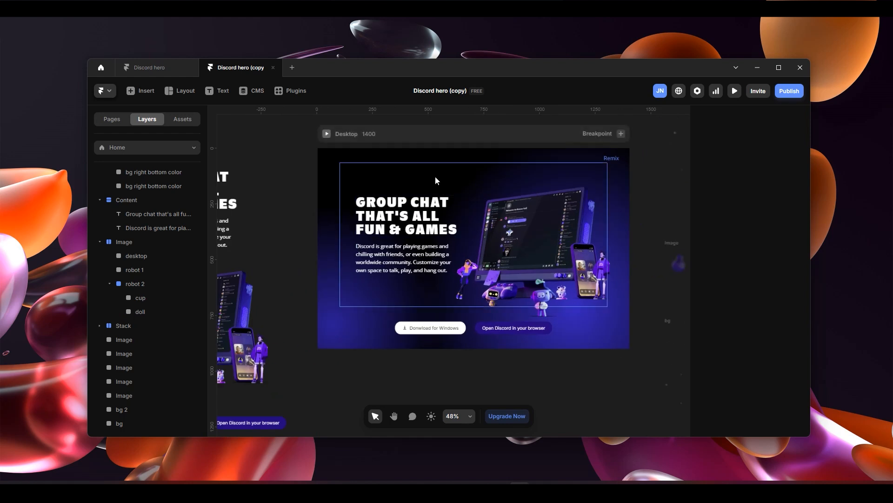
click(409, 133)
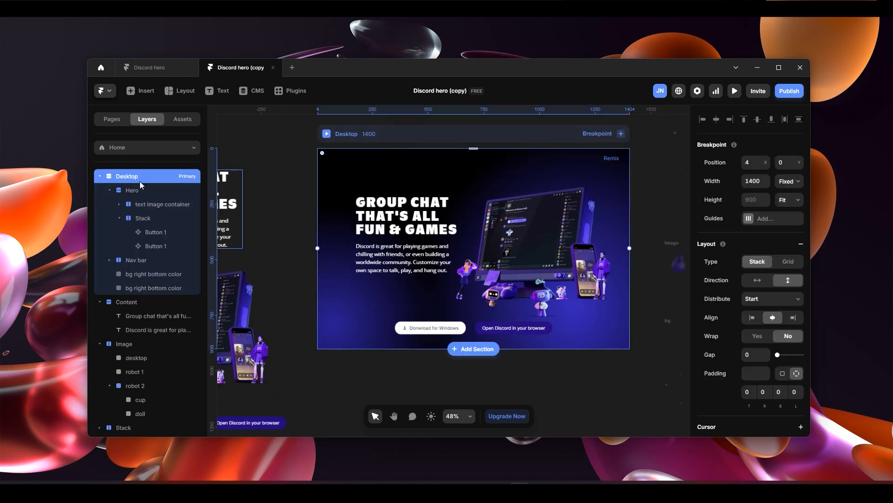
key(ctrl+v)
scroll(587, 307, down, 2)
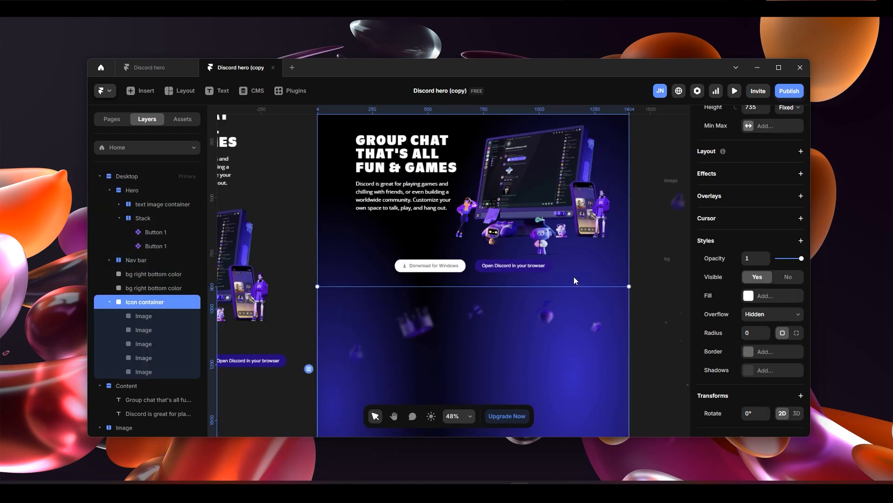
- Change the Icon container's position type to Absolute and set its top offset to 0
scroll(573, 278, down, 3)
scroll(644, 264, up, 4)
scroll(764, 209, up, 3)
click(766, 186)
click(764, 201)
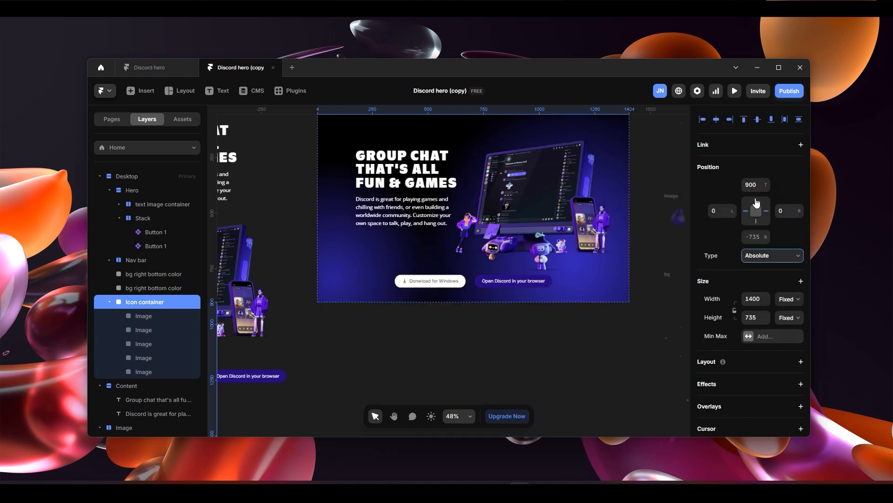
click(752, 184)
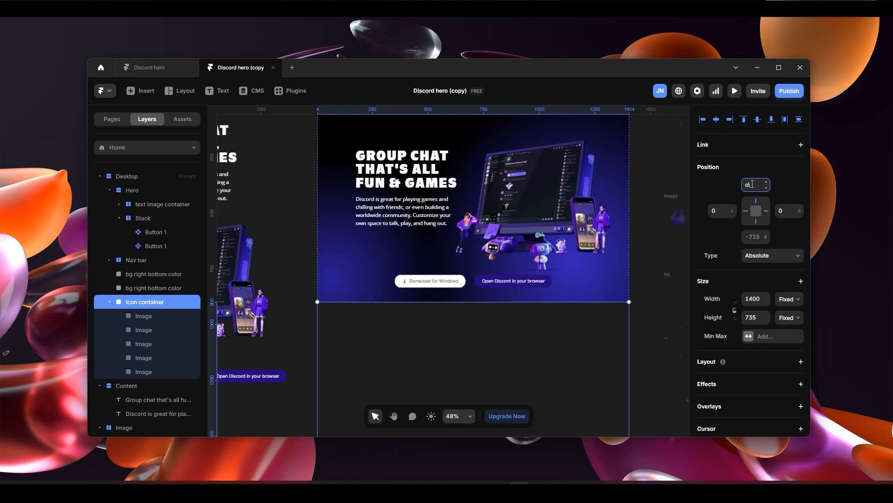
key(Return)
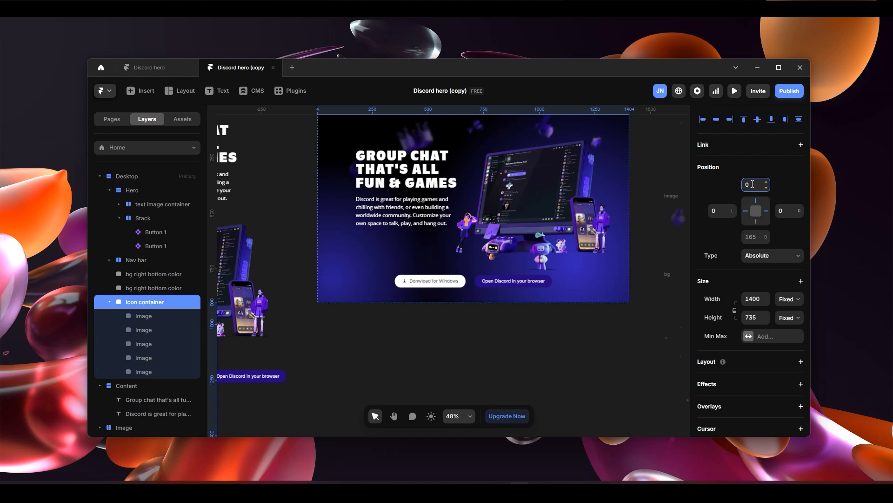
- Move the potion image inside the Icon container to 120 px from the top and 53 px from the left
scroll(568, 215, up, 1)
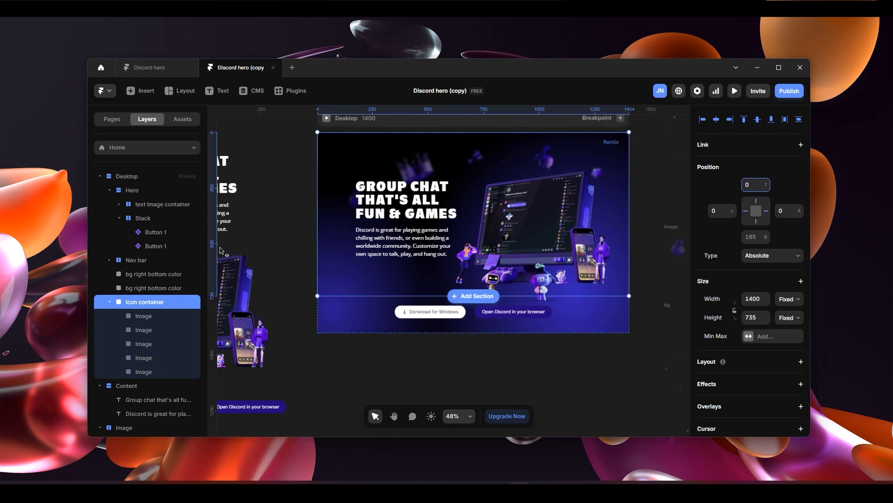
click(168, 316)
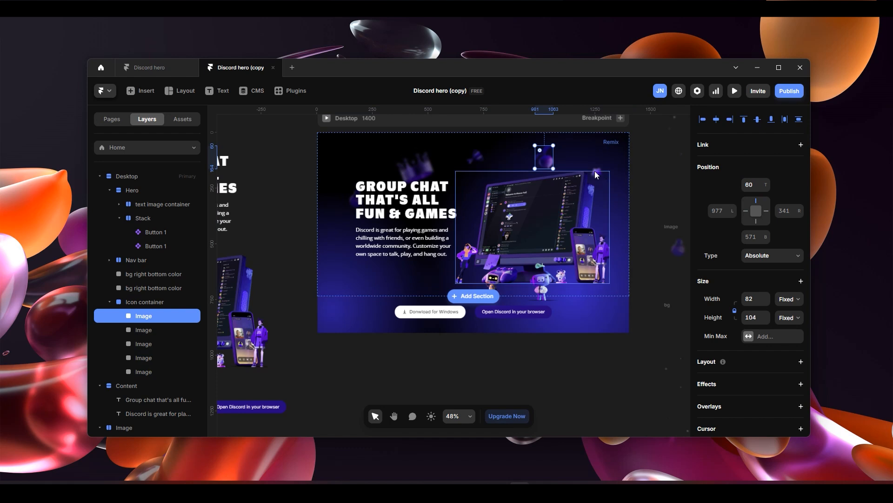
click(175, 329)
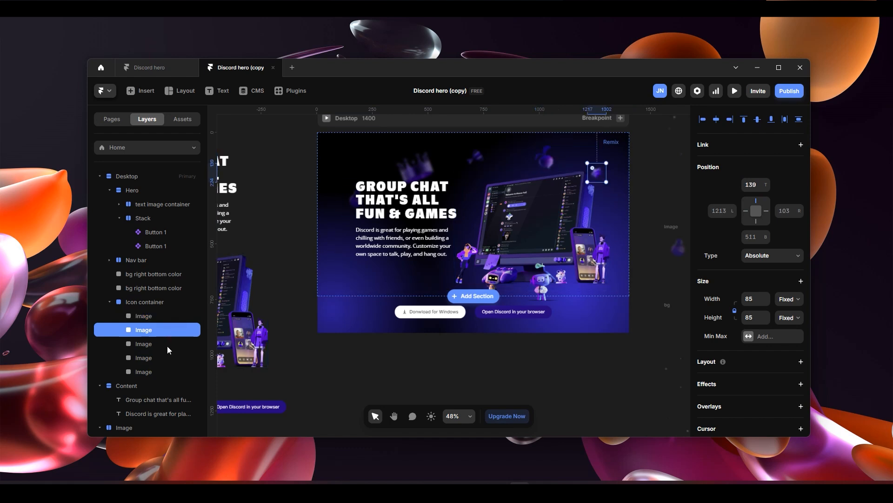
click(167, 346)
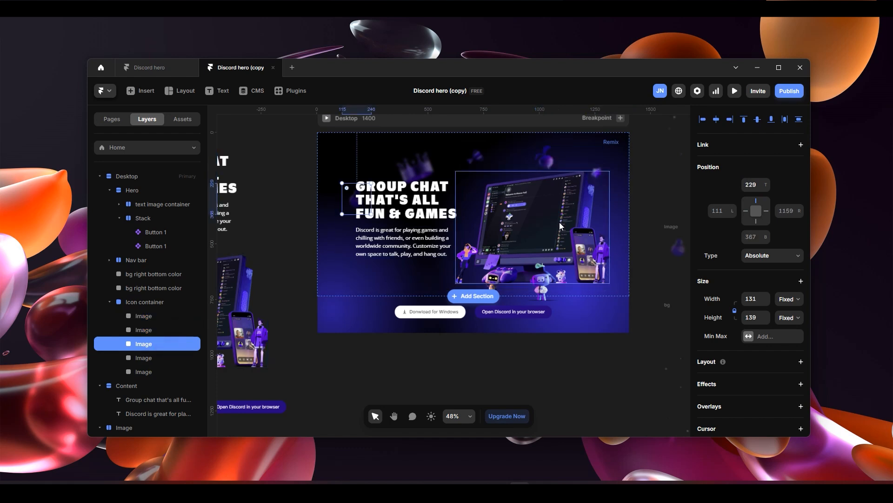
drag(768, 188, 776, 242)
drag(736, 212, 740, 233)
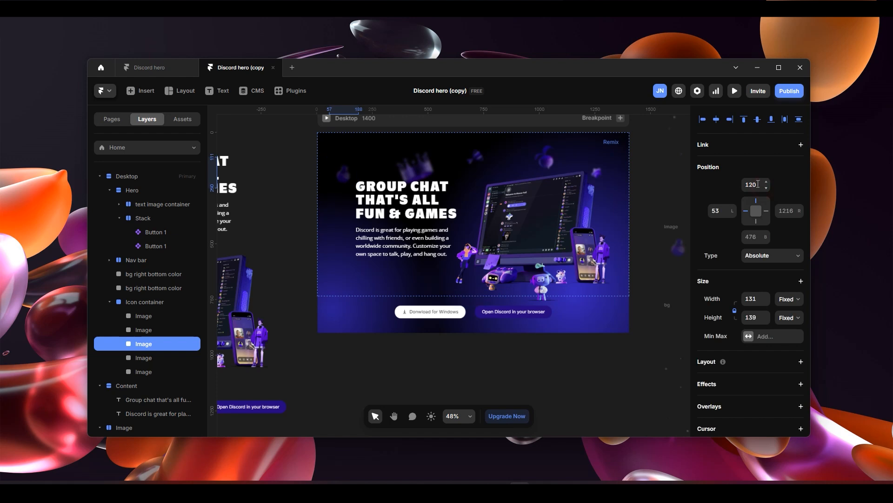
- Move the crown image to 14 px from the top and 223 px from the left, and release the crown's and potion's left pins
click(150, 357)
click(153, 372)
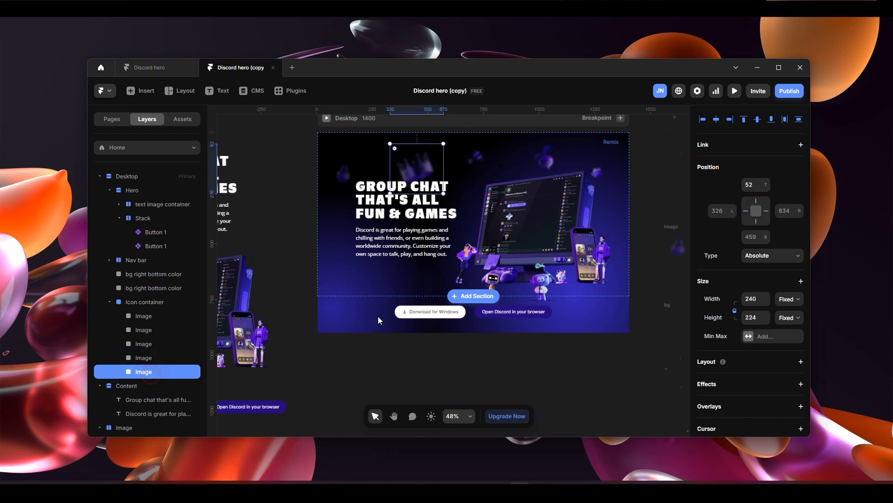
click(762, 180)
drag(767, 187, 733, 257)
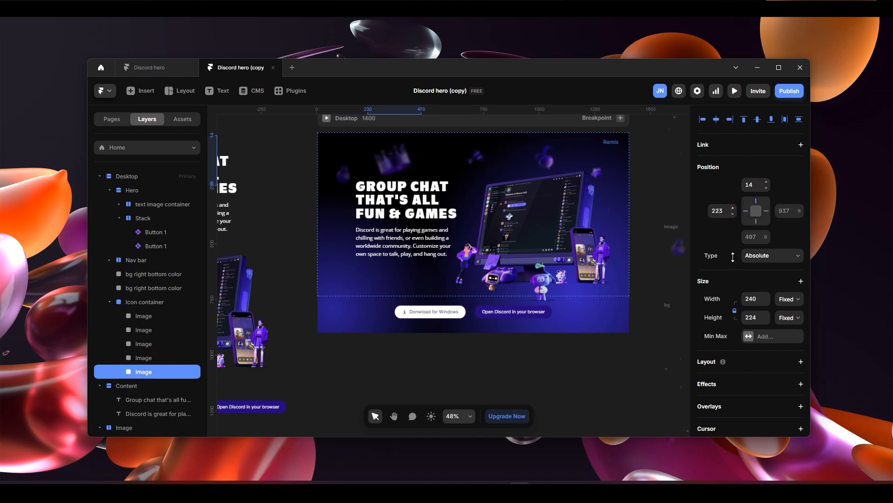
click(746, 212)
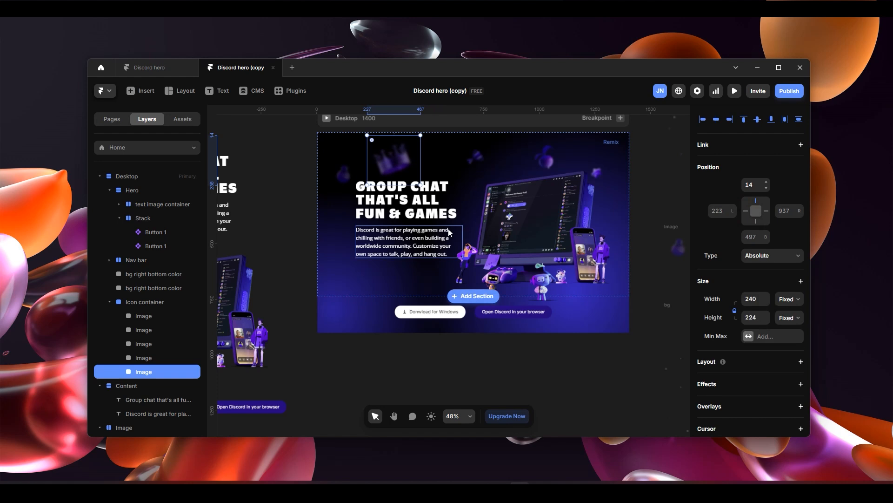
click(339, 185)
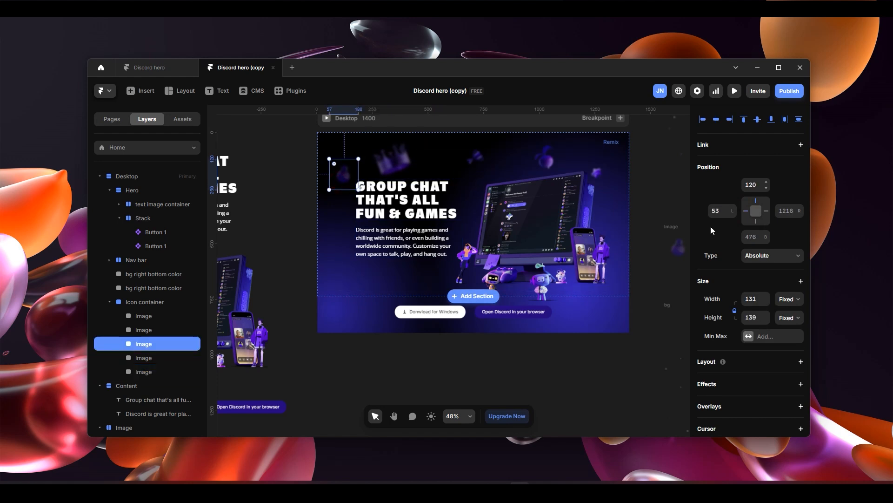
click(746, 210)
- Preview the Desktop page full-window to check the floating images' layout, and return to the editor
scroll(608, 357, up, 2)
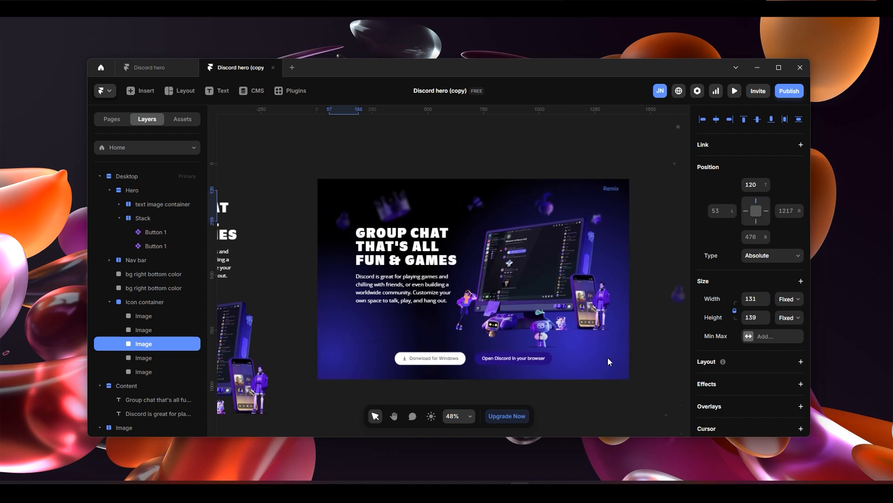
click(662, 233)
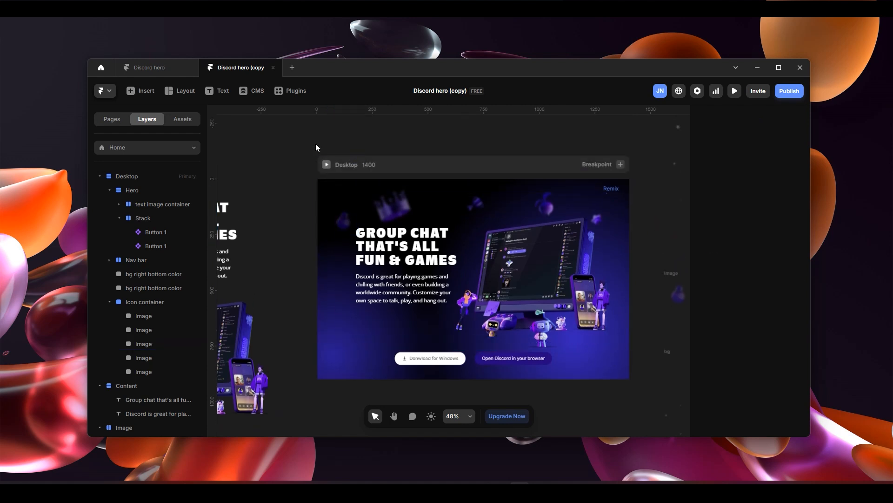
click(326, 164)
click(183, 93)
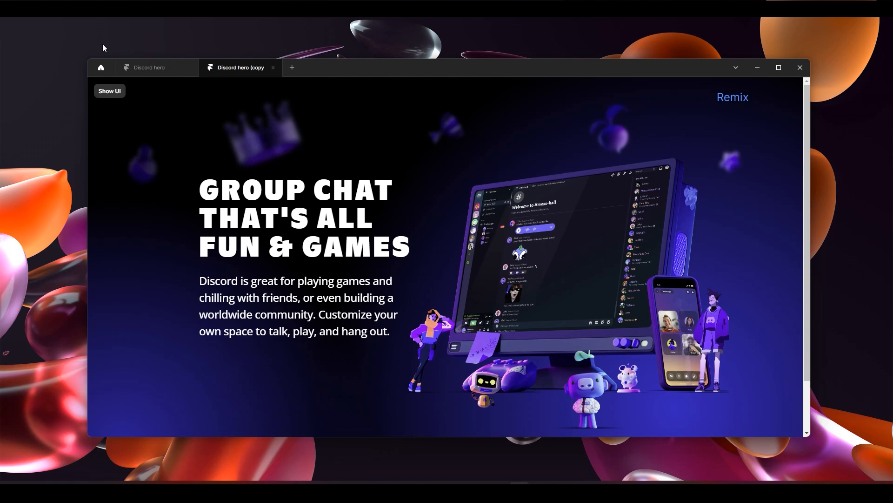
click(121, 96)
click(102, 91)
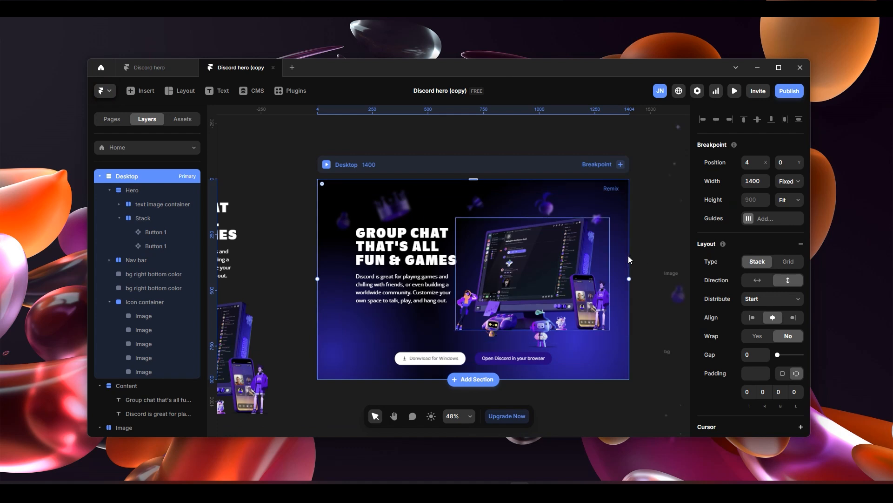
- Draw a frame about 1400 × 762 px in the empty canvas space below the Desktop hero, matching the hero's width
scroll(583, 331, down, 3)
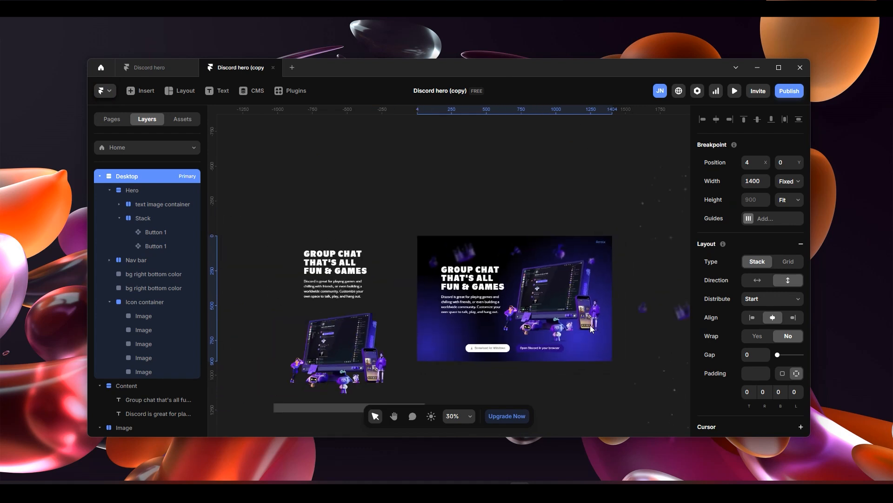
key(space)
drag(590, 181, 433, 164)
scroll(583, 221, up, 1)
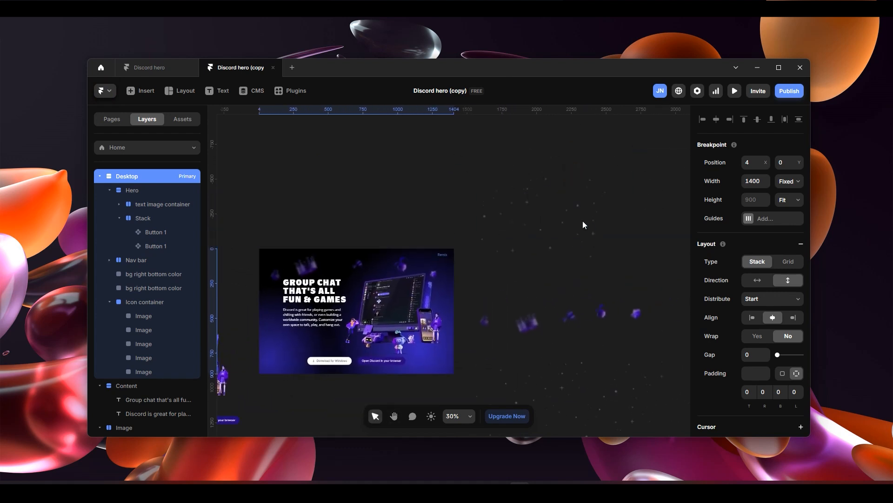
scroll(555, 230, down, 4)
scroll(396, 304, down, 1)
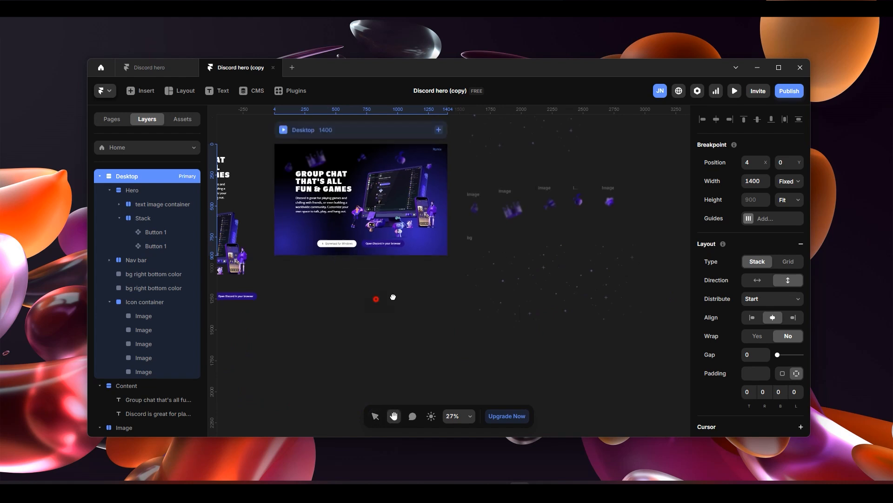
scroll(458, 274, up, 5)
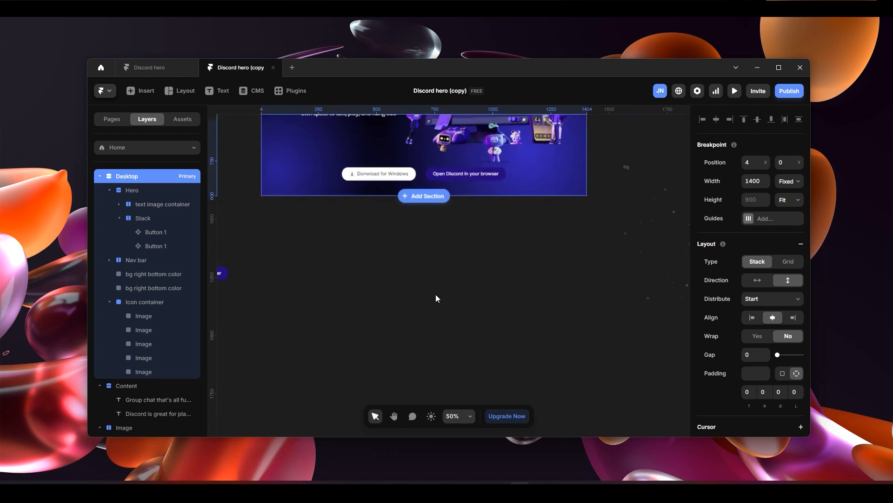
key(f)
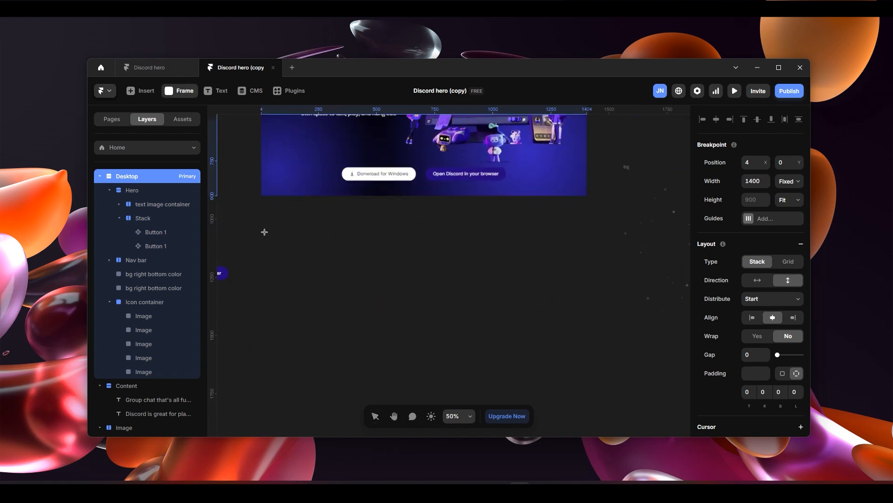
drag(261, 232, 587, 409)
scroll(537, 302, up, 2)
scroll(596, 303, down, 3)
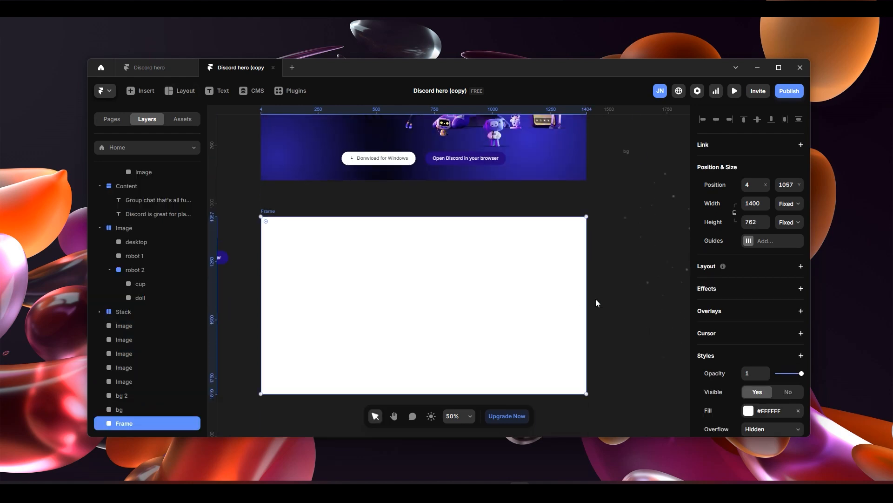
- Copy the bg particle image into the new frame and scale the copy down
scroll(596, 303, right, 6)
scroll(596, 303, up, 1)
click(506, 199)
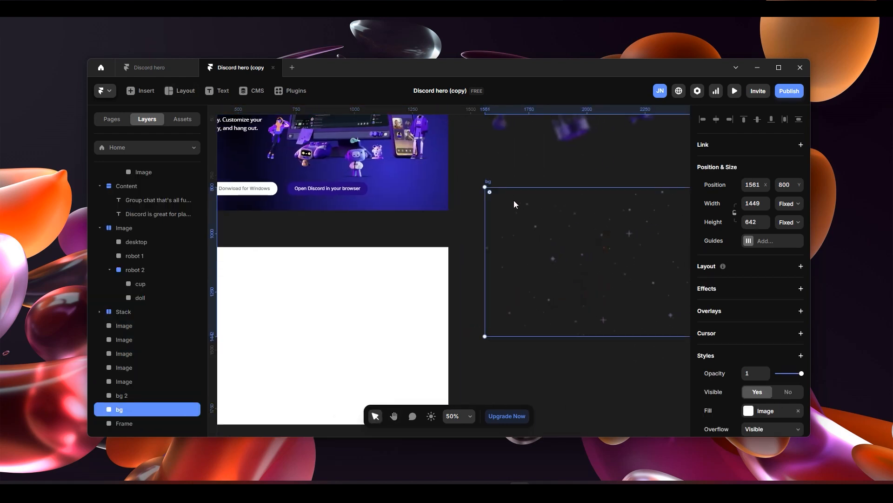
scroll(507, 208, left, 8)
click(351, 301)
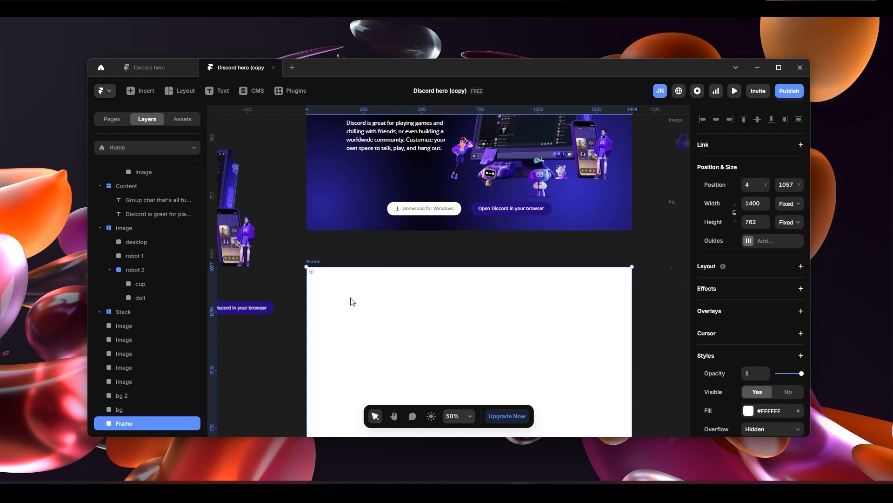
key(ctrl+v)
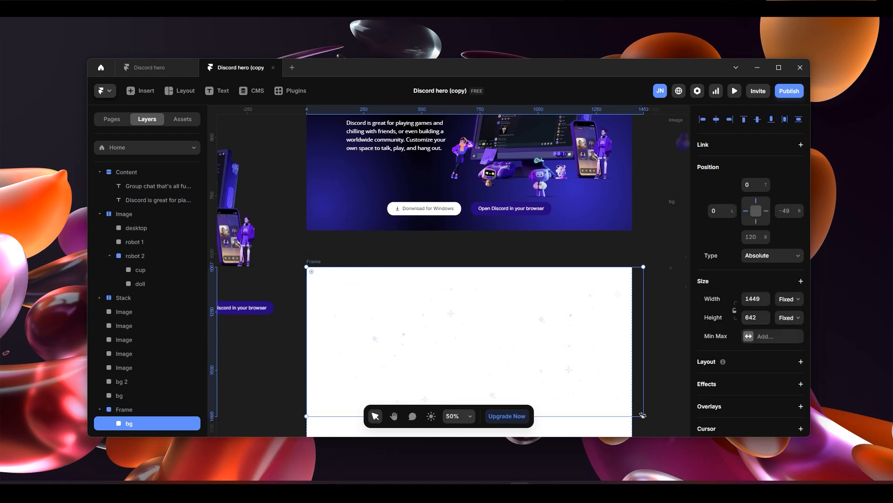
drag(628, 406, 599, 319)
- Copy the bg 2 particle image from above the floating images and paste it into the new frame
key(space)
drag(636, 242, 507, 370)
drag(576, 321, 504, 433)
drag(573, 244, 548, 326)
click(578, 269)
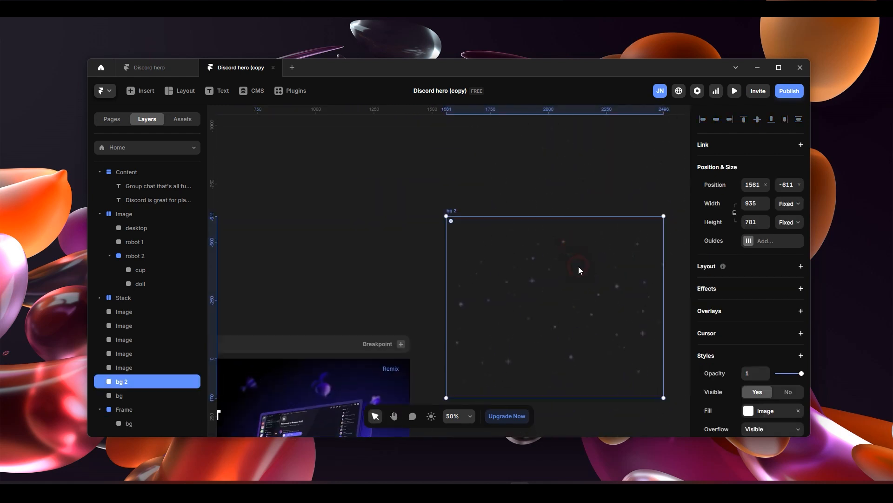
scroll(568, 227, down, 5)
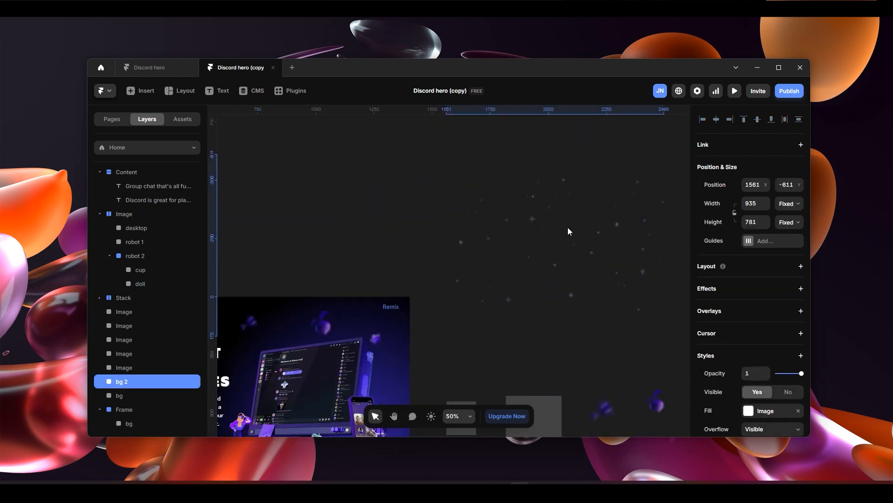
scroll(536, 267, down, 4)
drag(496, 311, 560, 322)
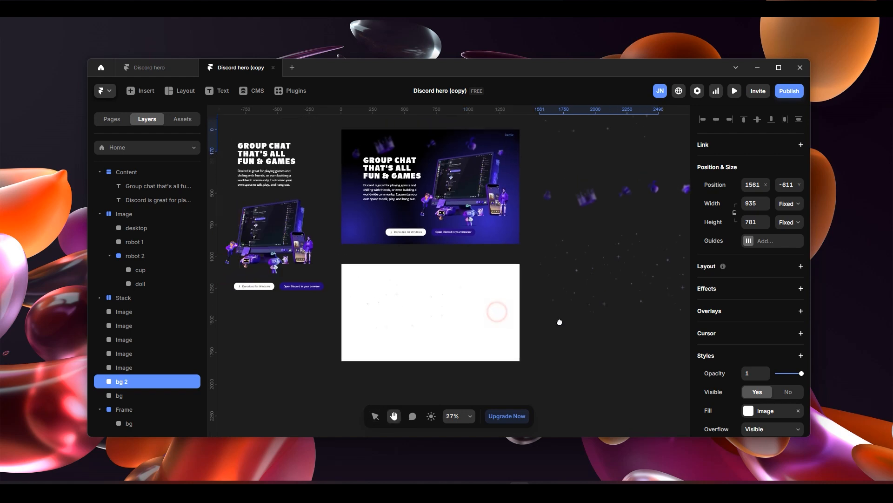
click(348, 259)
key(ctrl+v)
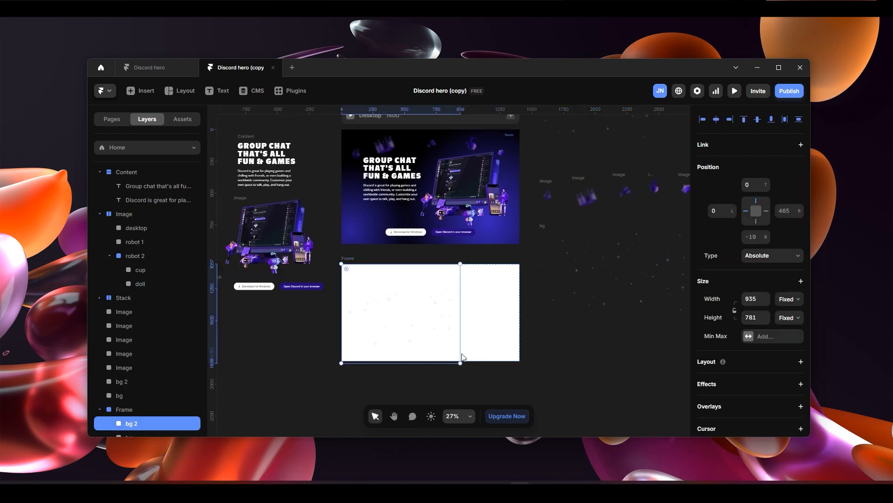
- Move the pasted bg 2 image to the frame's right half and scale it down to about 602 × 503 px
drag(400, 333, 482, 330)
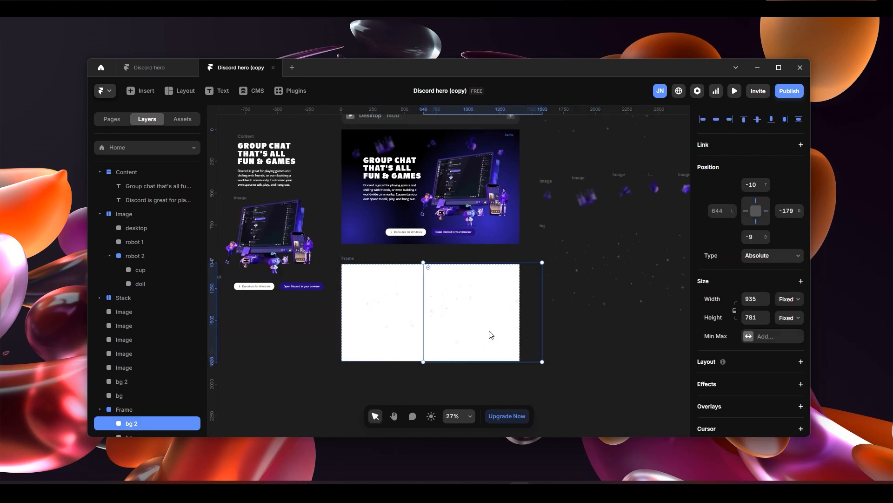
scroll(481, 330, left, 1)
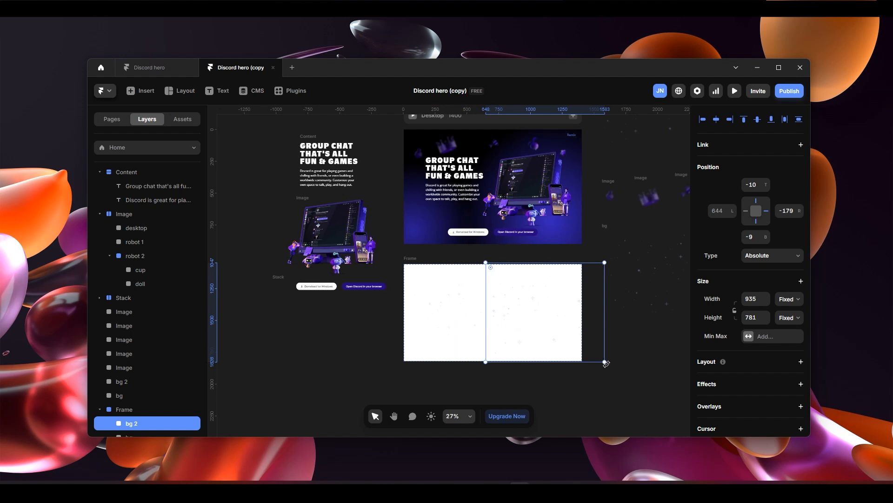
drag(604, 360, 562, 325)
scroll(558, 331, down, 5)
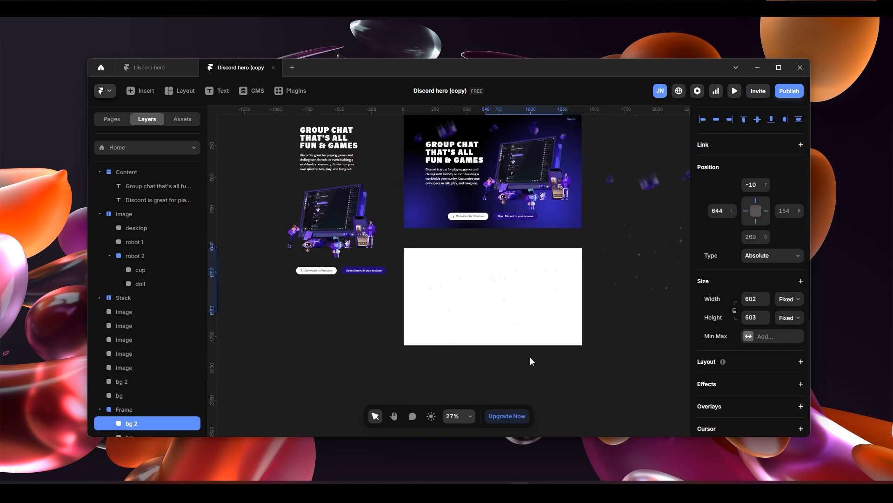
scroll(526, 335, up, 3)
scroll(520, 297, up, 3)
drag(541, 287, 563, 326)
- Resize the frame's bg image to about 839 × 435 px in the upper left, and reposition bg 2 beside it in the upper right
click(378, 252)
drag(277, 224, 324, 247)
drag(420, 248, 423, 226)
drag(455, 299, 411, 264)
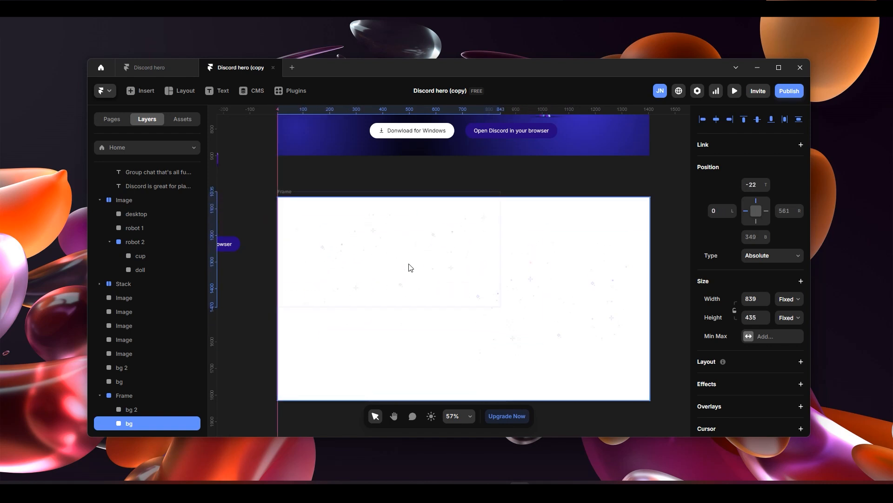
click(576, 303)
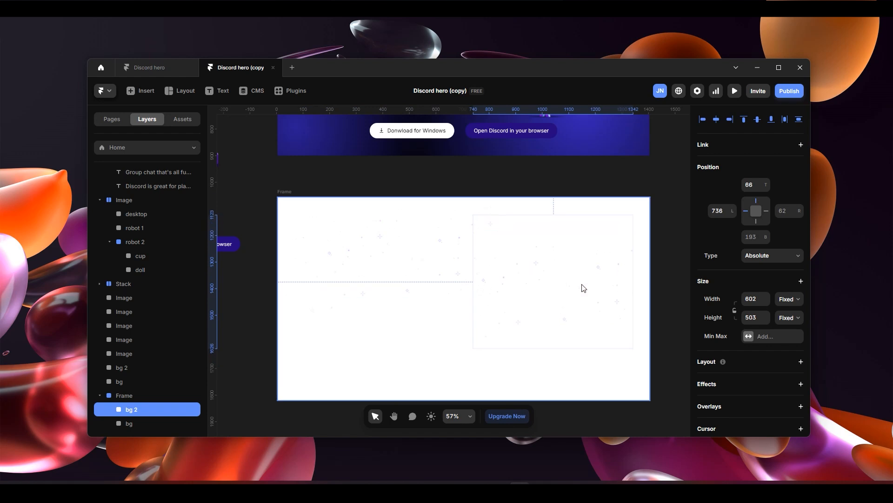
click(446, 332)
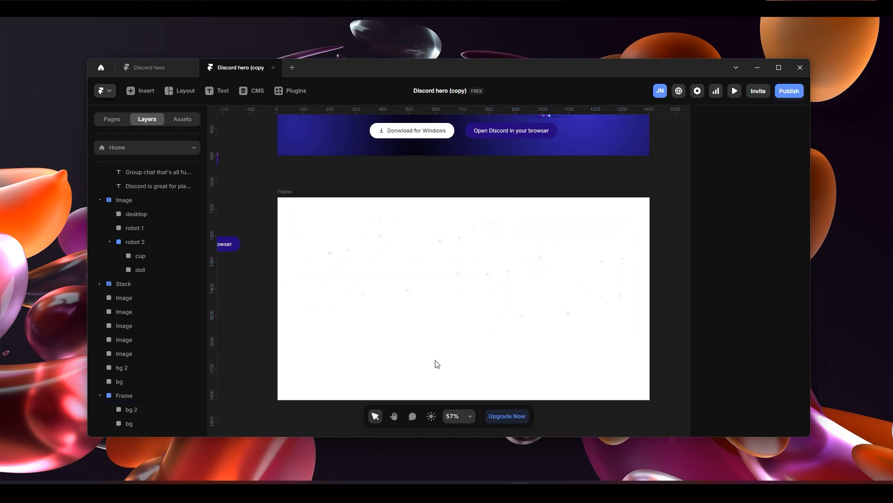
- Remove the white fill from the particle frame
click(283, 201)
scroll(772, 365, down, 1)
scroll(773, 365, down, 2)
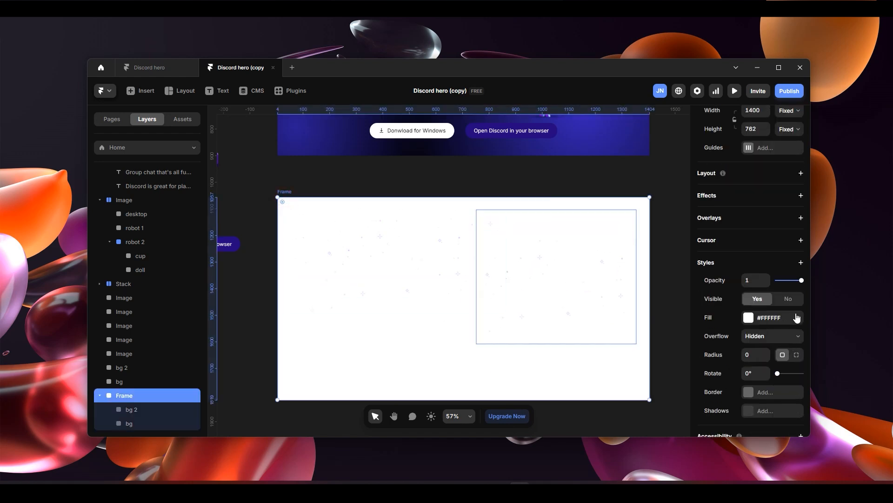
click(798, 317)
- Move bg 2 to about -34 px top and 787 px left, bg to 12 px top and 49 px left, and release both left pins
drag(566, 280, 576, 255)
mouse_move(419, 271)
mouse_down()
mouse_move(419, 280)
mouse_move(425, 275)
mouse_up()
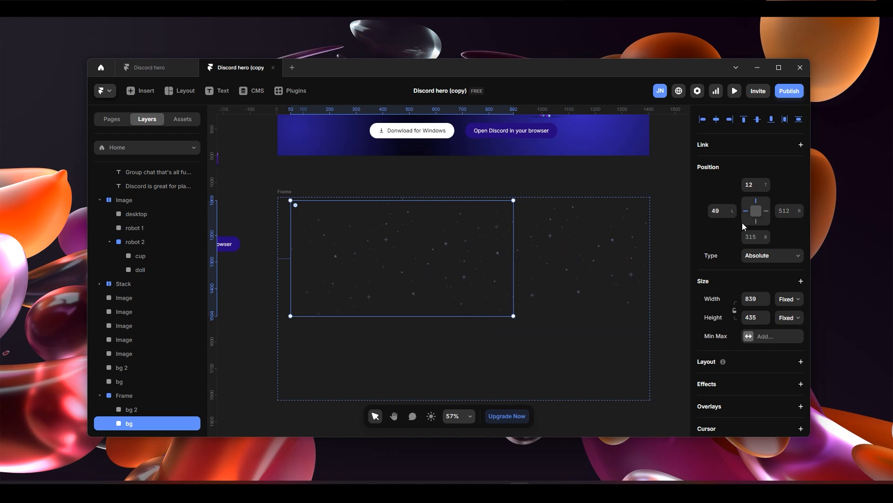
click(746, 211)
click(526, 250)
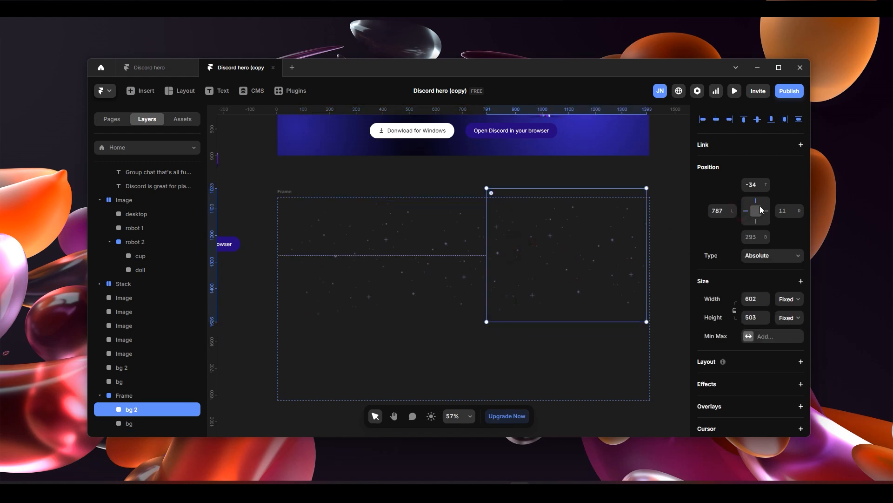
click(747, 211)
- Stretch the bg image upward to about 461 px high and place it about -13 px from the top and 56 px from the left
click(447, 282)
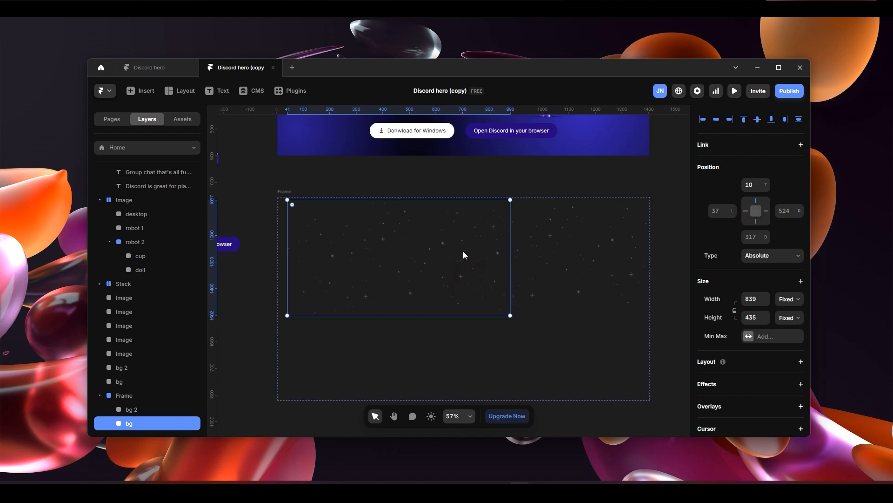
drag(424, 201, 427, 193)
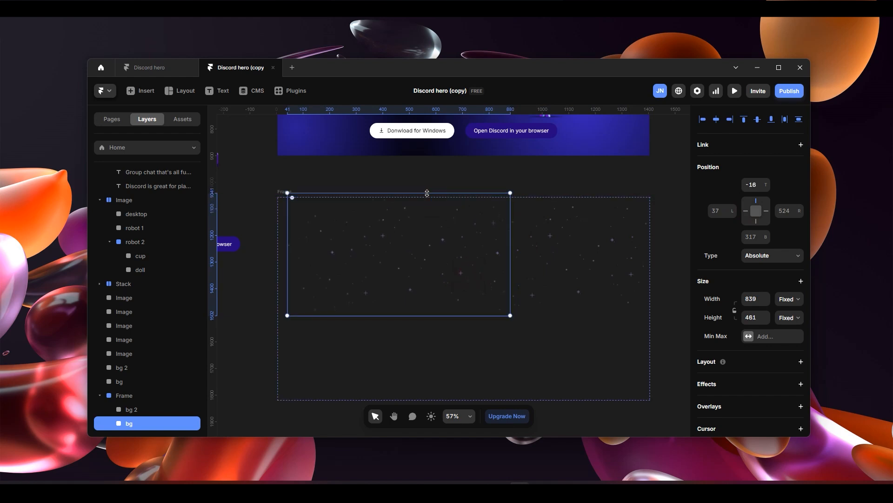
drag(453, 275, 452, 275)
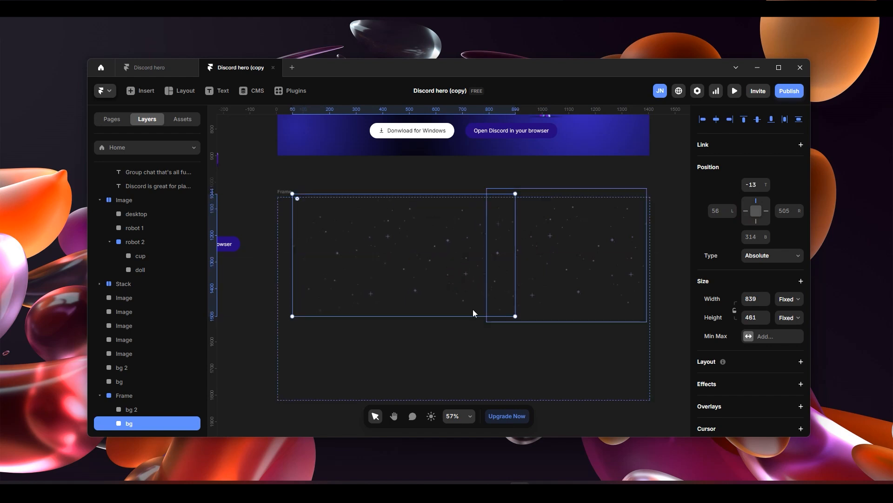
- Check the particles against discord.com's hero in the browser, and move bg 2 and bg upward in the frame, with bg at about -36 px top
scroll(465, 316, down, 1)
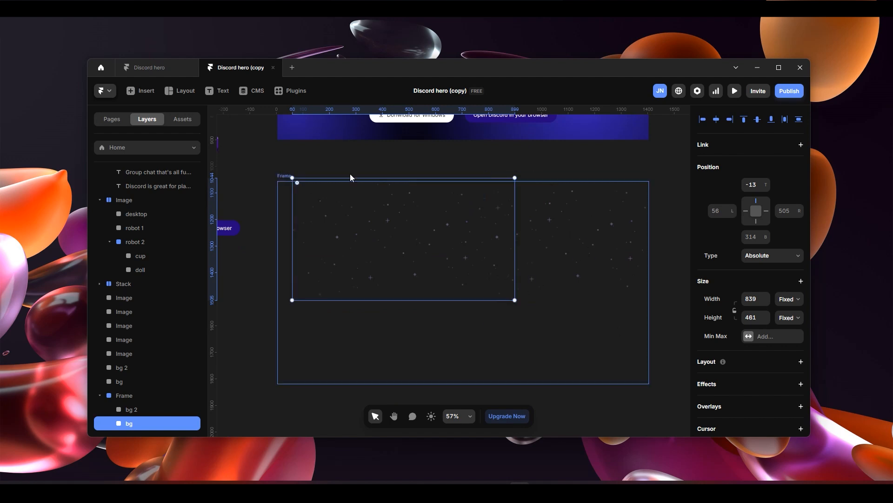
click(287, 180)
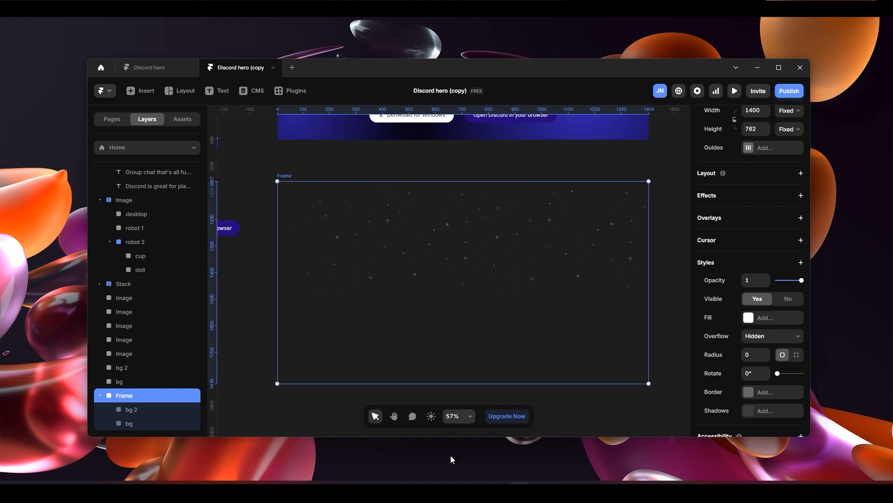
click(458, 491)
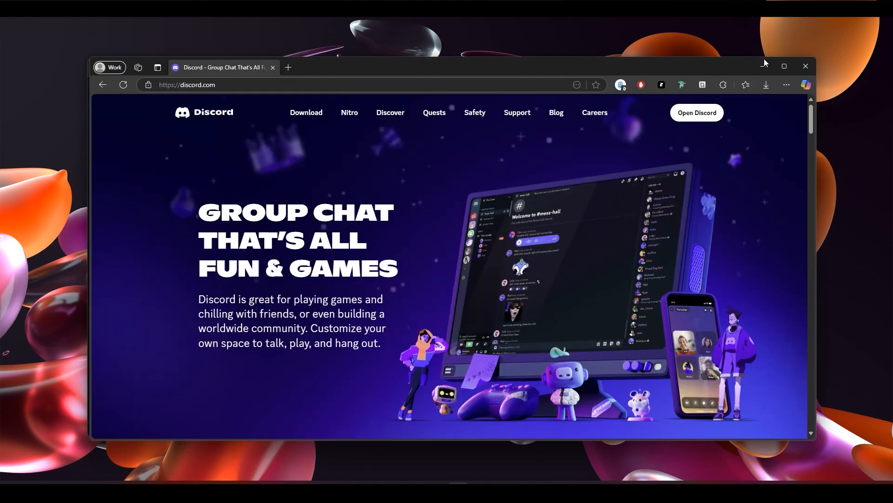
key(alt+Tab)
drag(538, 252, 538, 244)
drag(454, 252, 453, 245)
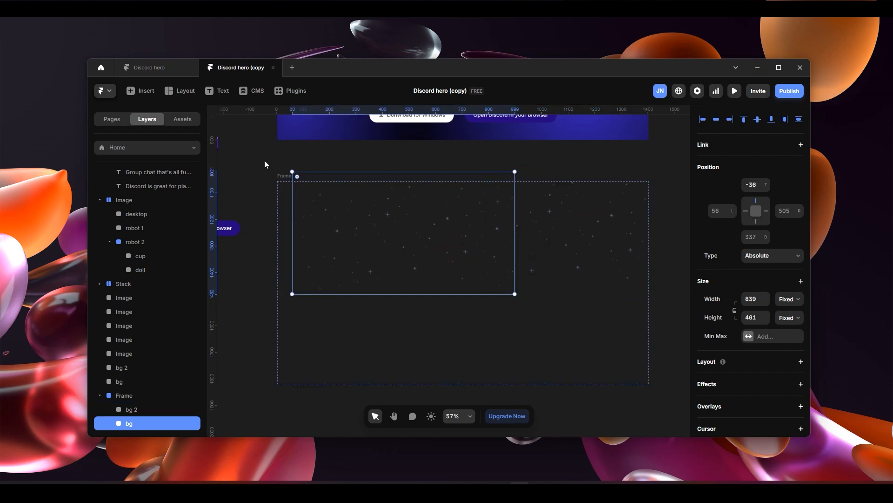
- Cut the particle frame from the canvas and paste it into the Desktop breakpoint
click(282, 177)
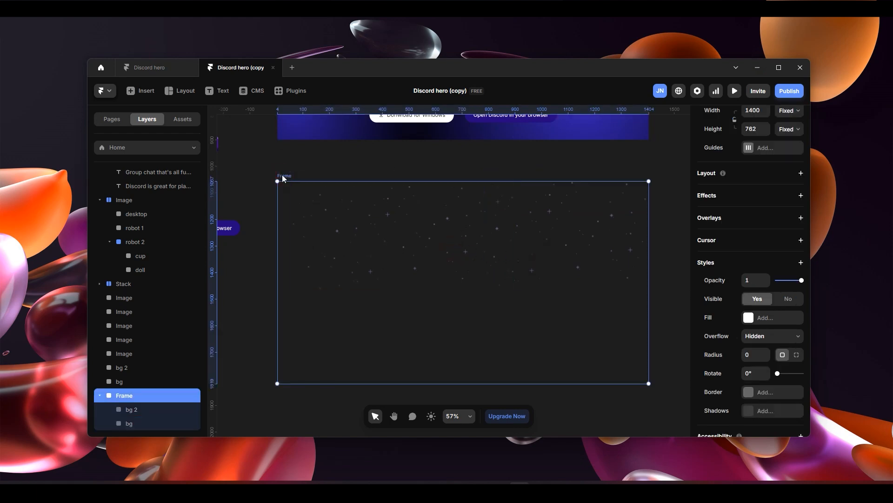
key(Delete)
scroll(576, 277, down, 3)
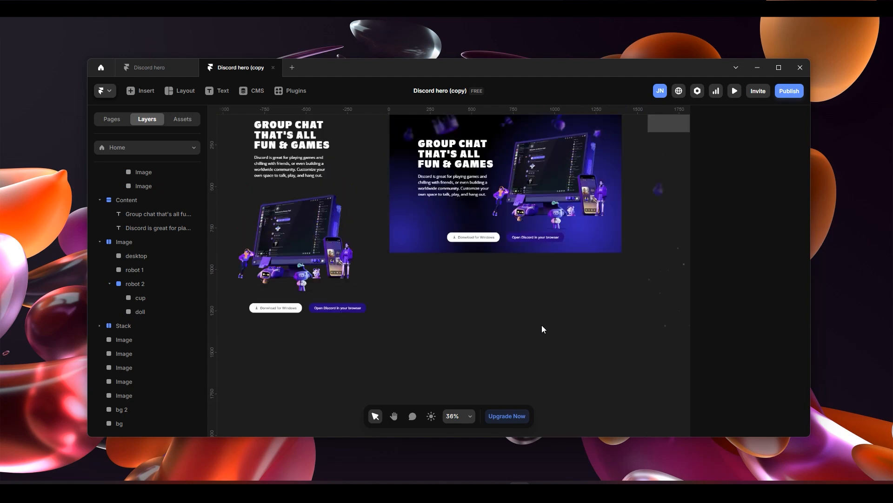
scroll(533, 312, up, 2)
click(458, 158)
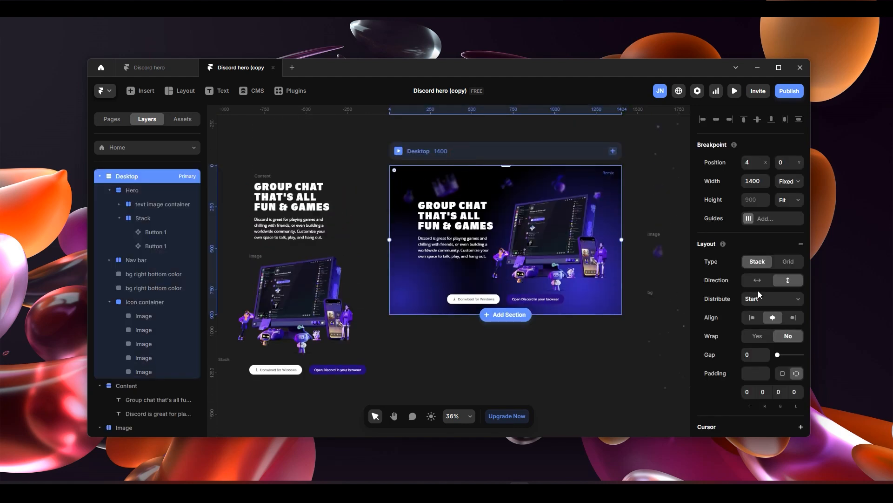
key(ctrl+z)
scroll(551, 303, down, 2)
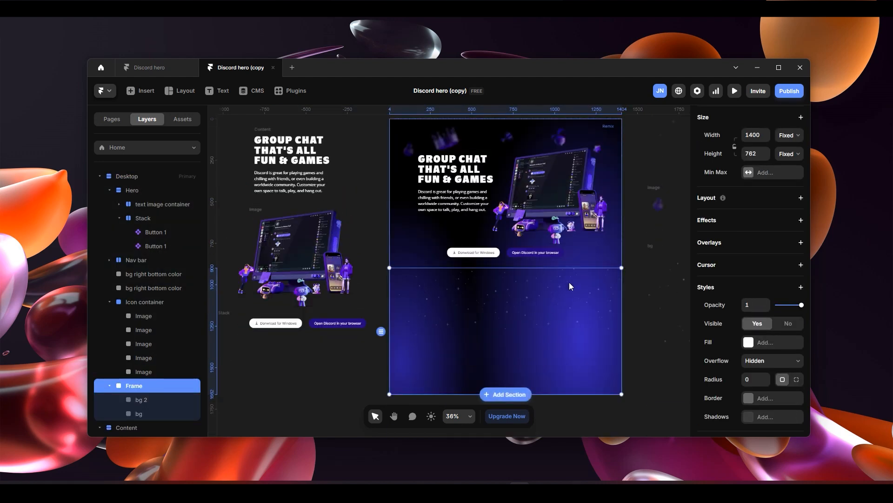
- Change the particle frame's position type to Absolute and set its top offset to 0
click(782, 186)
click(770, 207)
click(763, 185)
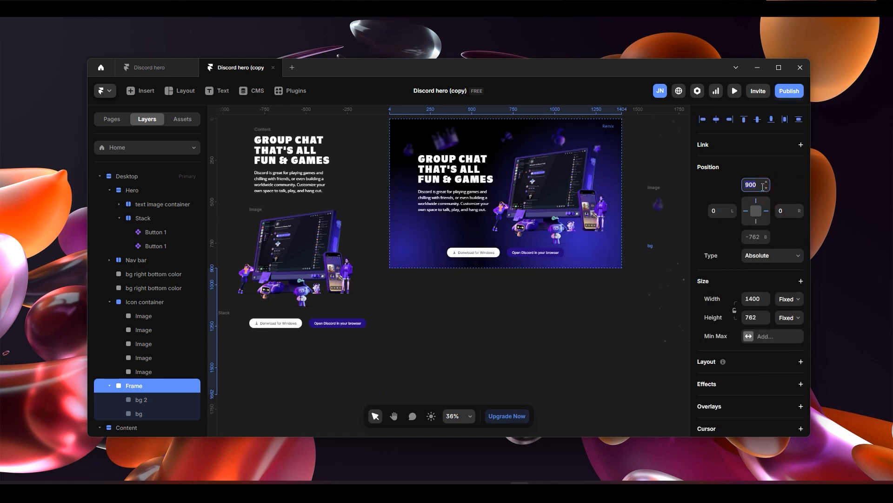
text(0)
key(Return)
scroll(554, 245, up, 2)
scroll(547, 261, up, 3)
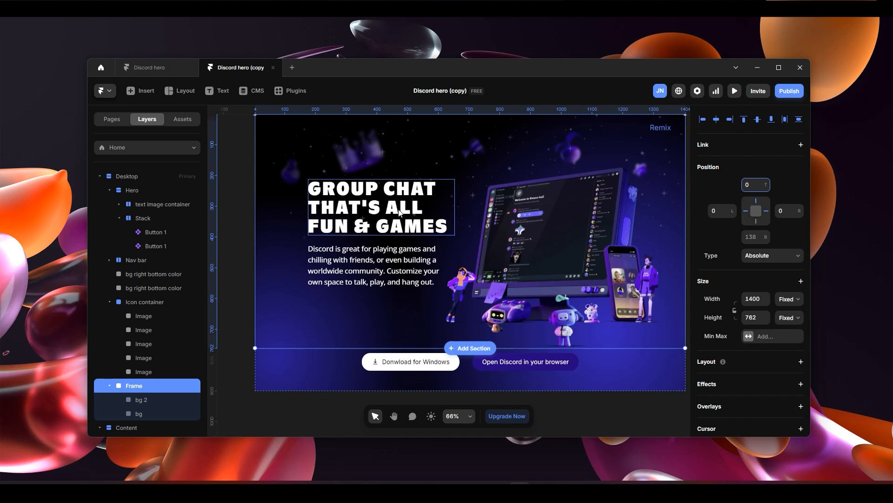
- Preview the page in full screen, compare it with discord.com's hero in the browser, and return to the canvas
scroll(400, 212, down, 3)
click(337, 148)
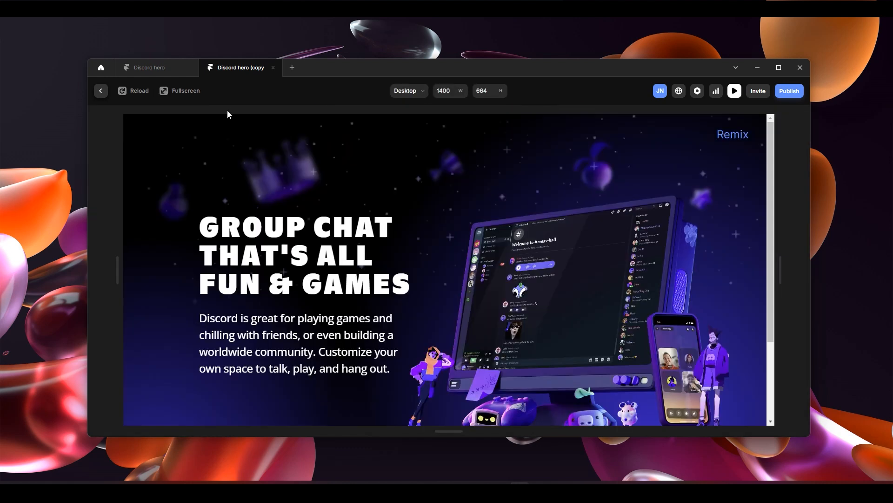
click(185, 91)
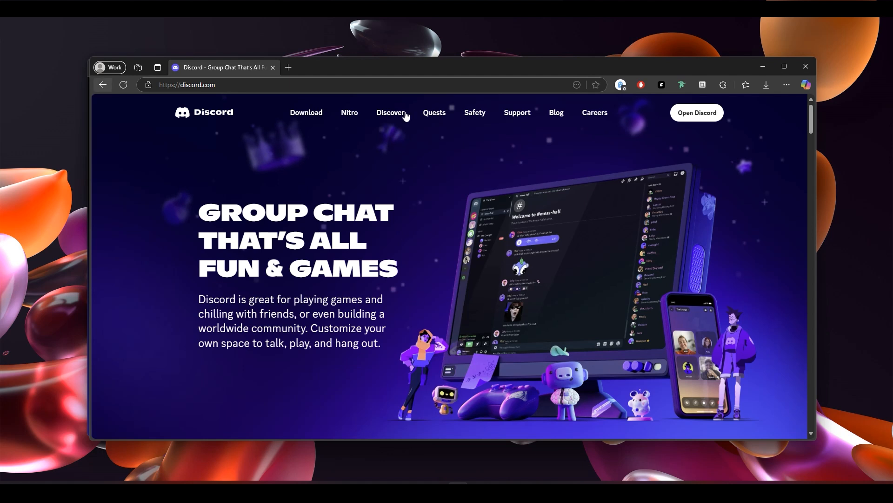
click(762, 66)
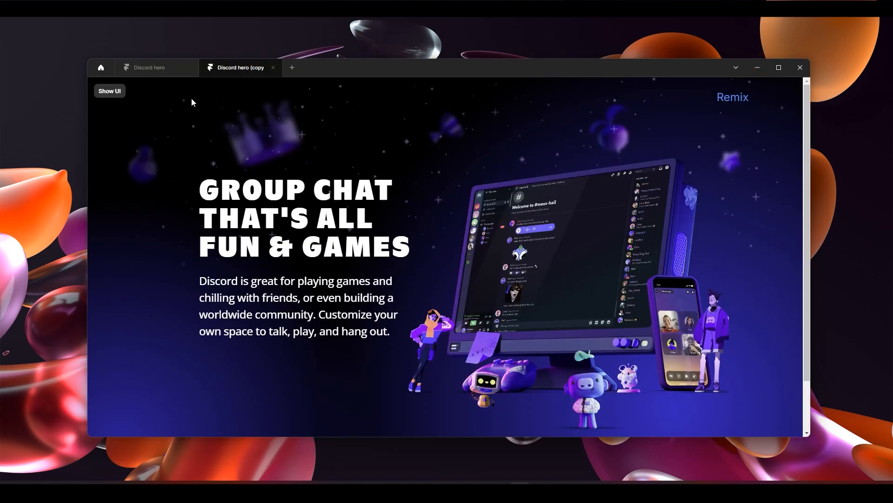
click(117, 93)
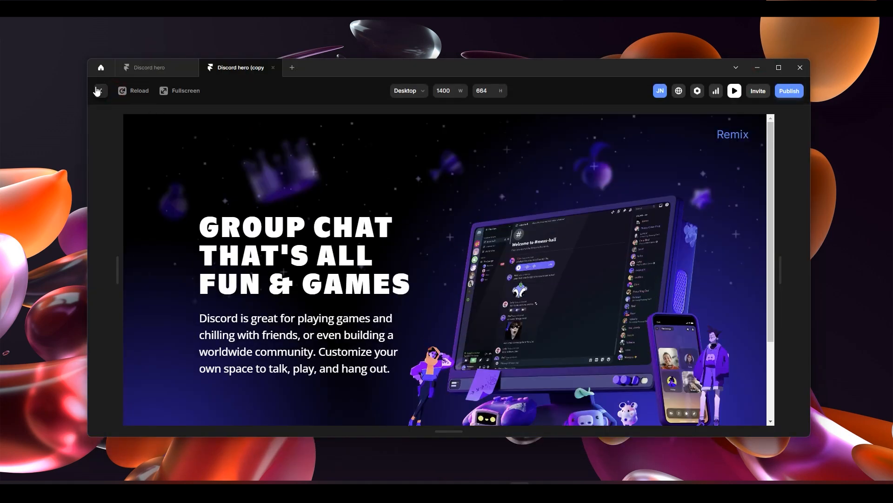
click(99, 91)
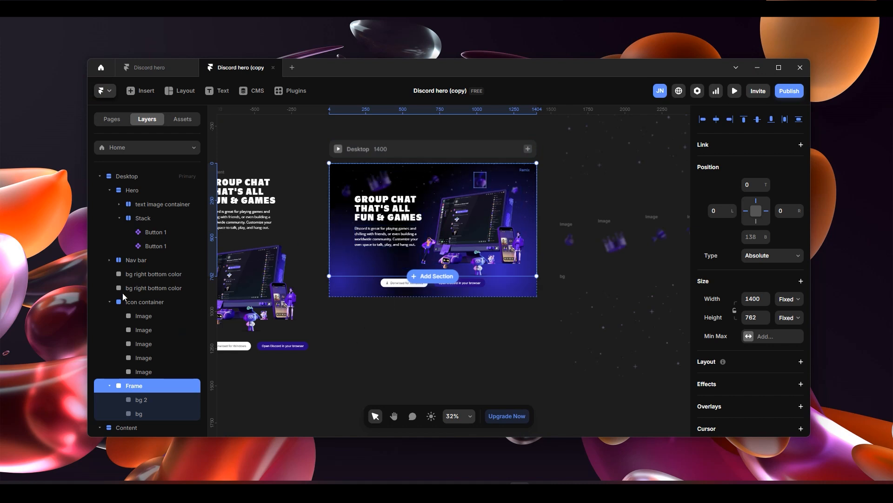
- Raise the Icon container's Z index to 3
click(152, 303)
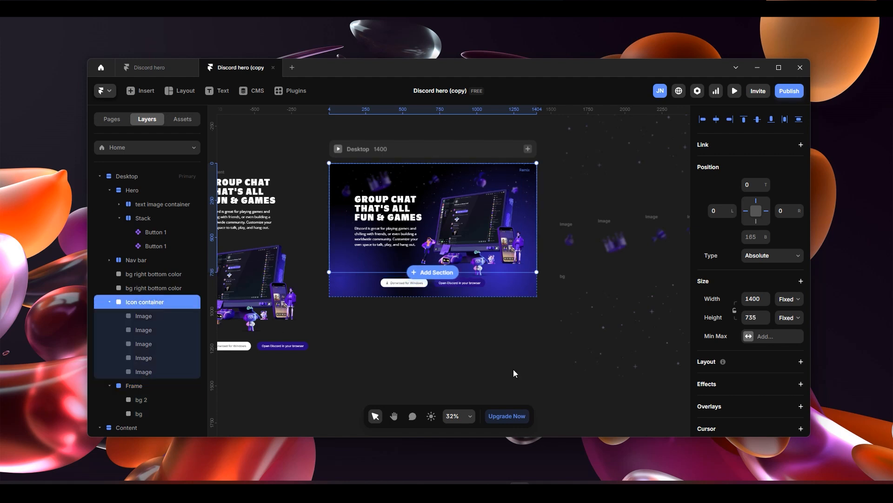
scroll(785, 362, down, 5)
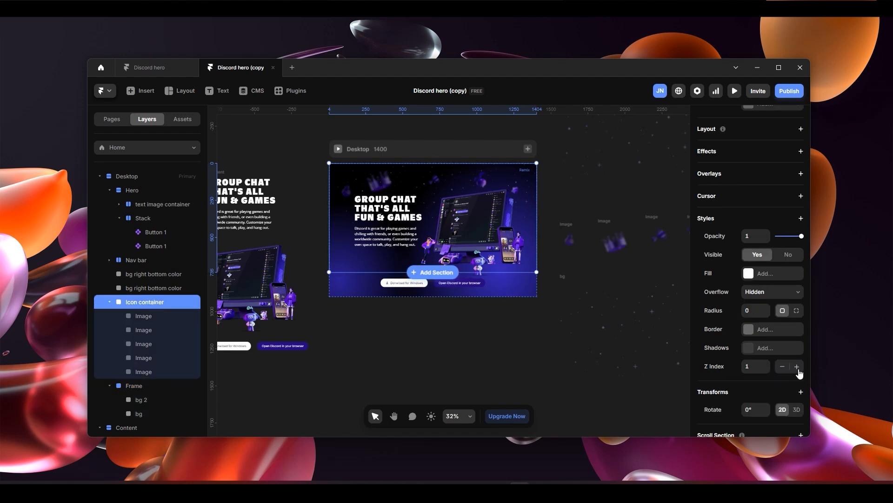
click(797, 367)
scroll(387, 169, up, 10)
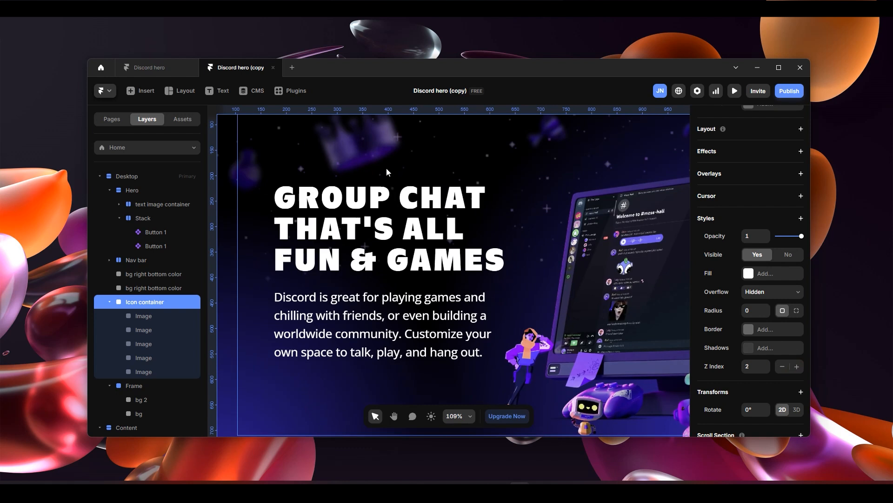
scroll(386, 167, down, 7)
click(797, 366)
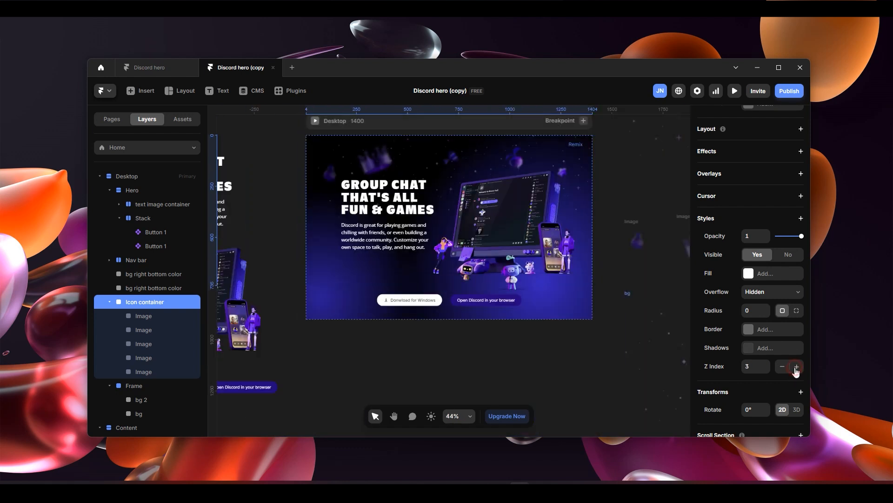
- Raise the Z index of the Stack holding the two hero buttons to 5
click(445, 305)
scroll(784, 363, down, 2)
click(797, 283)
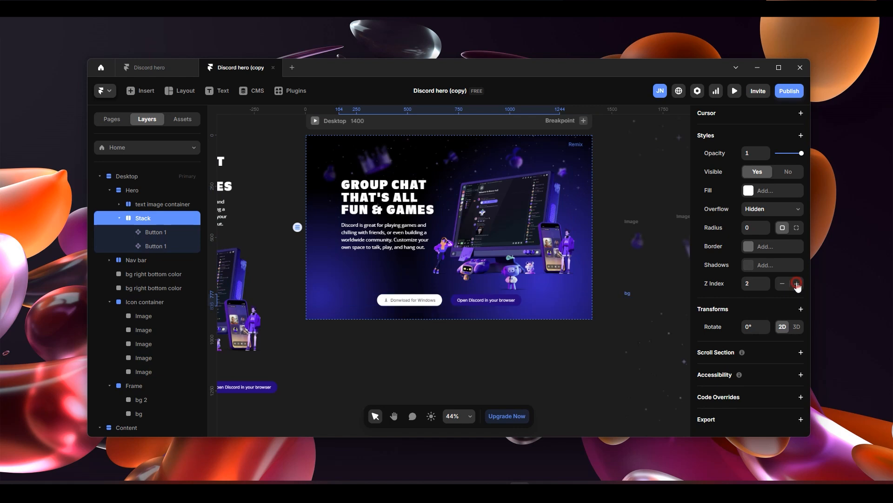
click(797, 284)
scroll(400, 316, up, 3)
scroll(406, 279, down, 3)
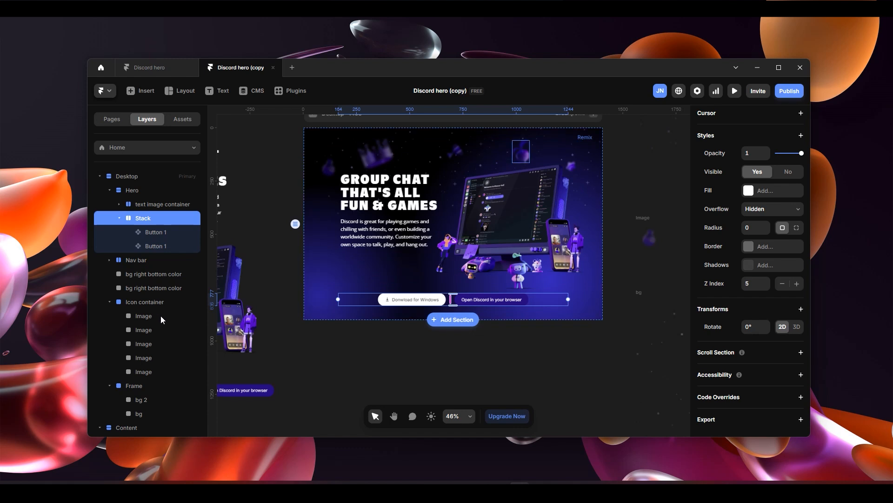
- Rename the frame holding bg 2 and bg as Star frame
scroll(160, 316, down, 3)
click(153, 246)
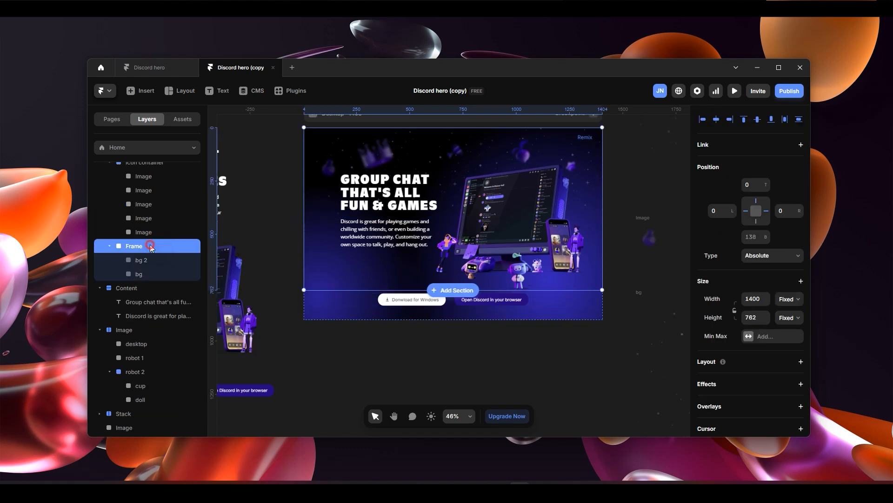
double_click(152, 246)
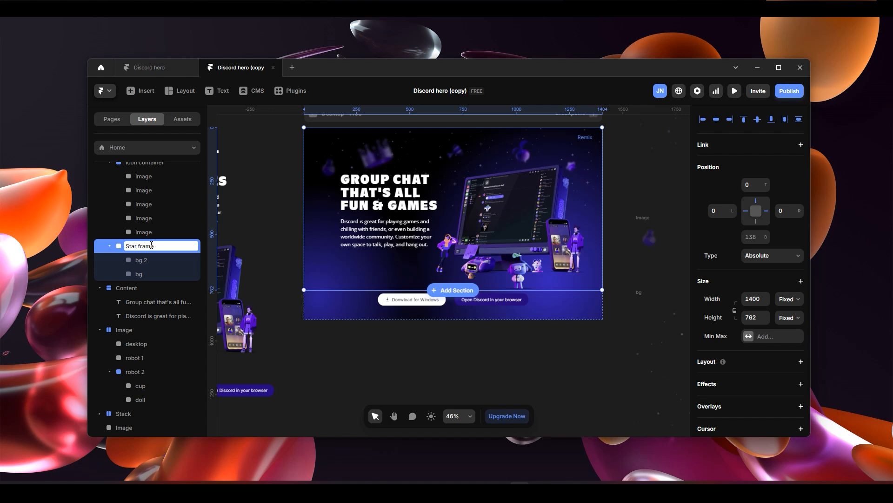
key(Escape)
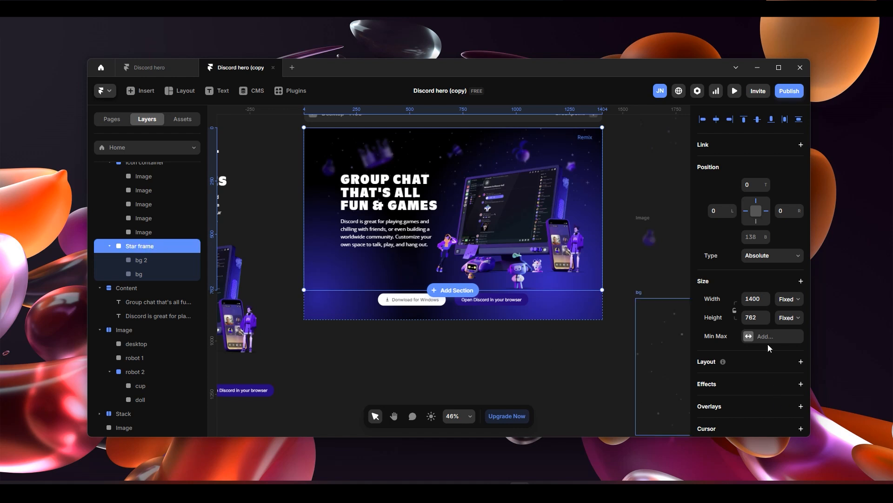
- Preview the layered hero in full screen, inspect its full length, and compare it with discord.com in the browser
scroll(764, 355, down, 4)
scroll(462, 246, up, 2)
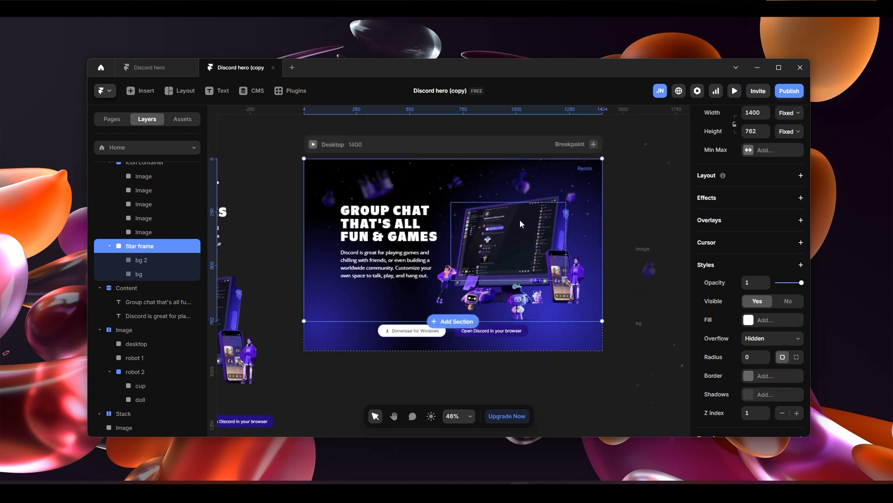
scroll(518, 215, up, 1)
scroll(434, 203, up, 1)
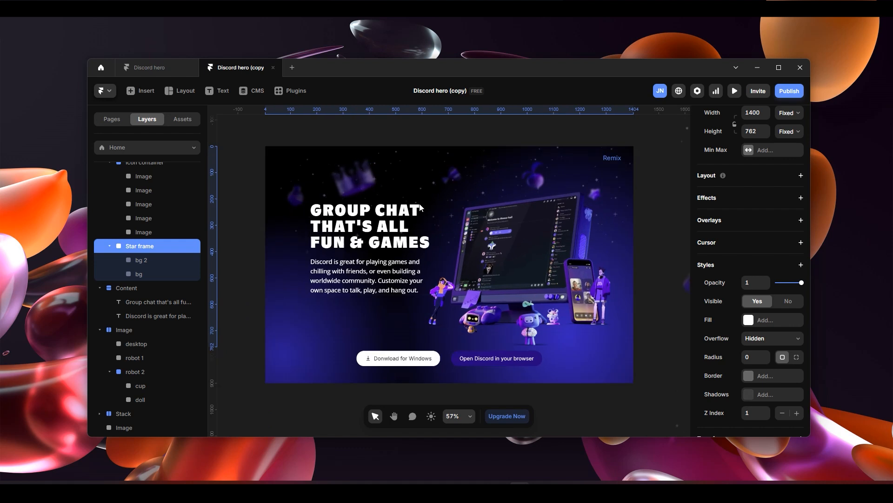
click(272, 135)
click(175, 93)
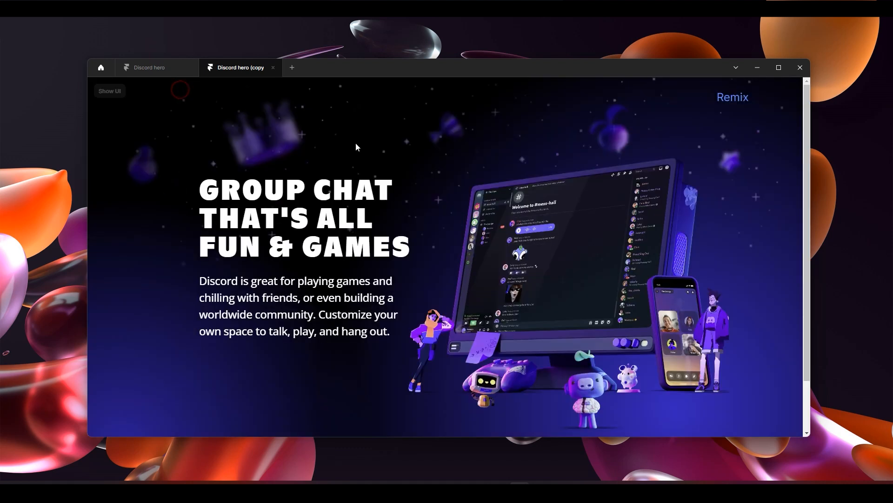
scroll(598, 249, down, 1)
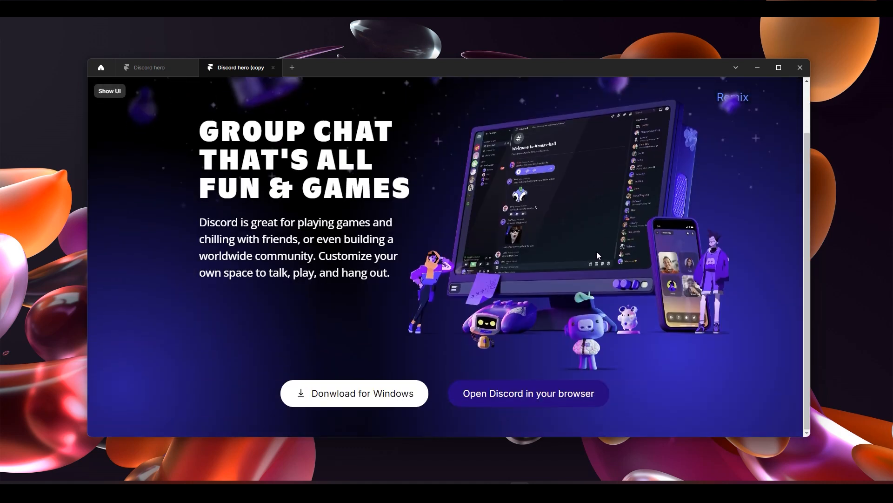
scroll(596, 252, up, 1)
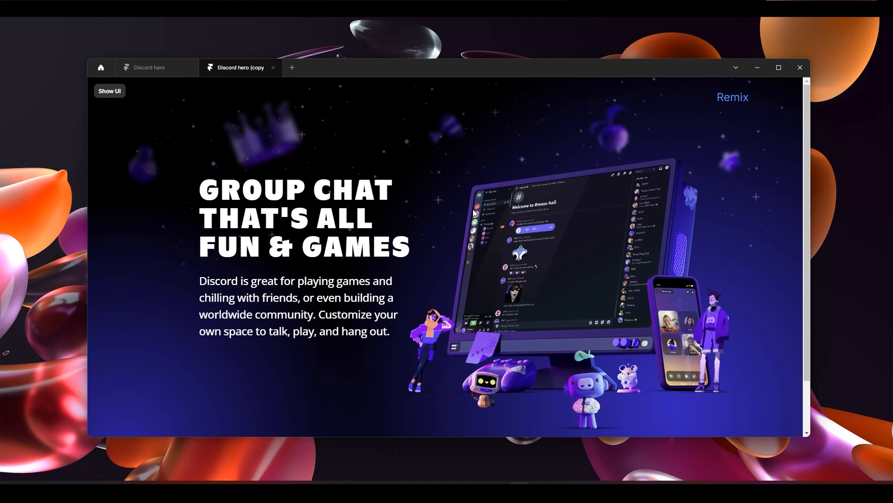
scroll(518, 342, down, 1)
scroll(557, 292, up, 1)
key(Escape)
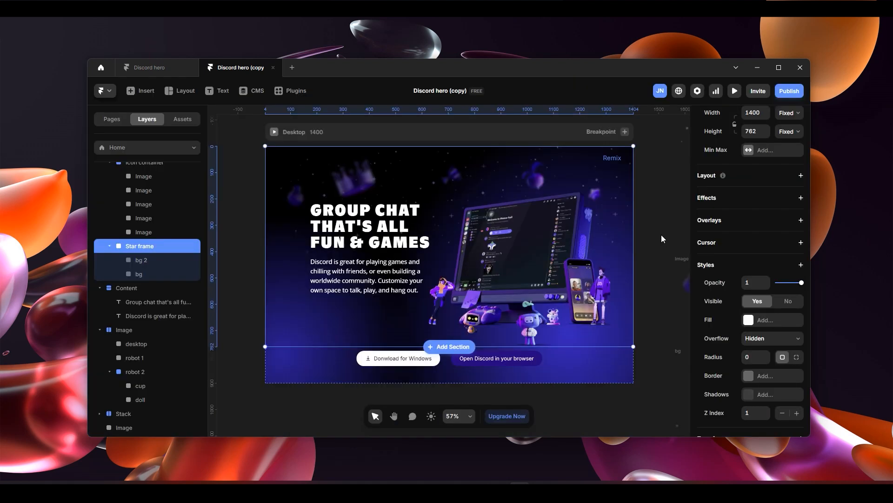
click(459, 491)
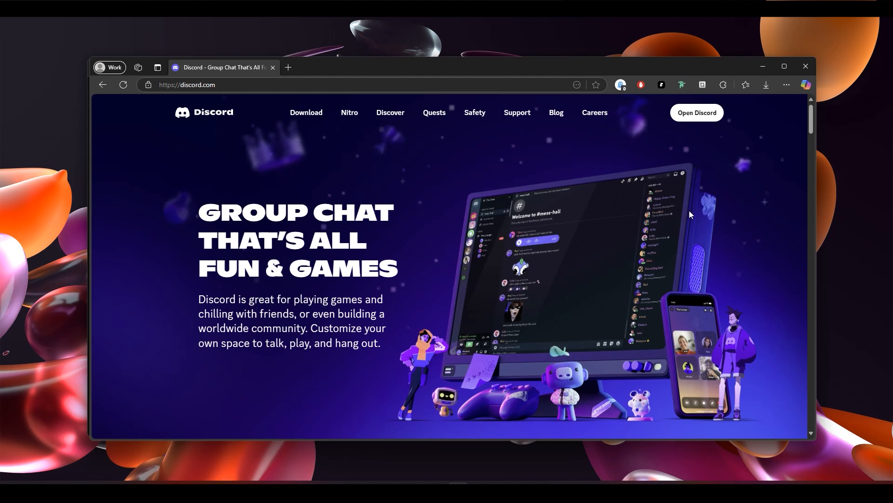
click(758, 75)
- Add a Loop effect to the robot 1 image in front of the game controller
scroll(480, 335, up, 5)
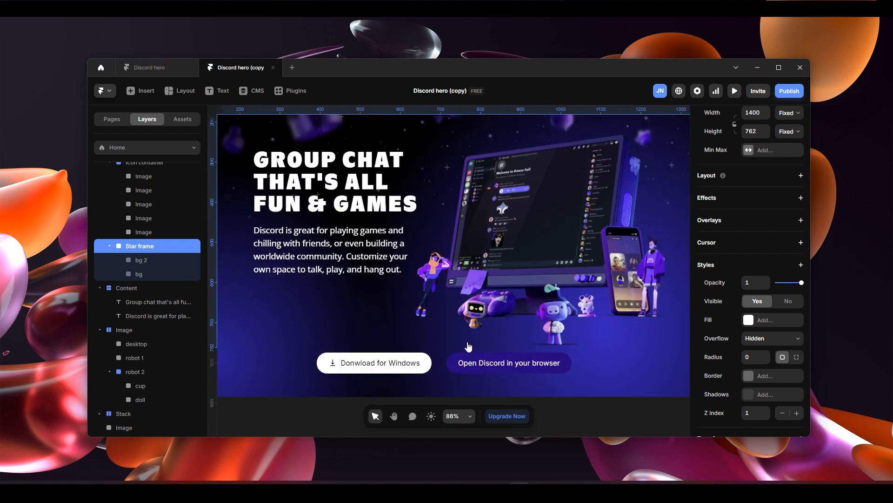
scroll(480, 326, up, 3)
click(479, 261)
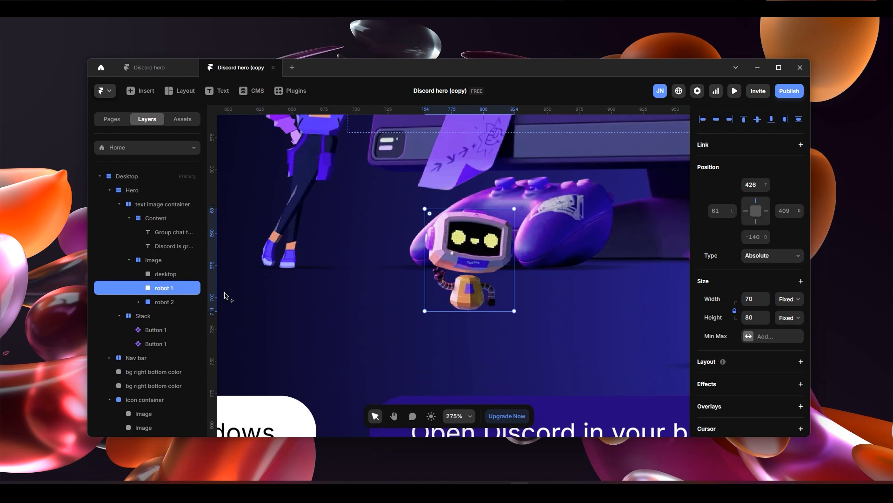
scroll(748, 339, down, 5)
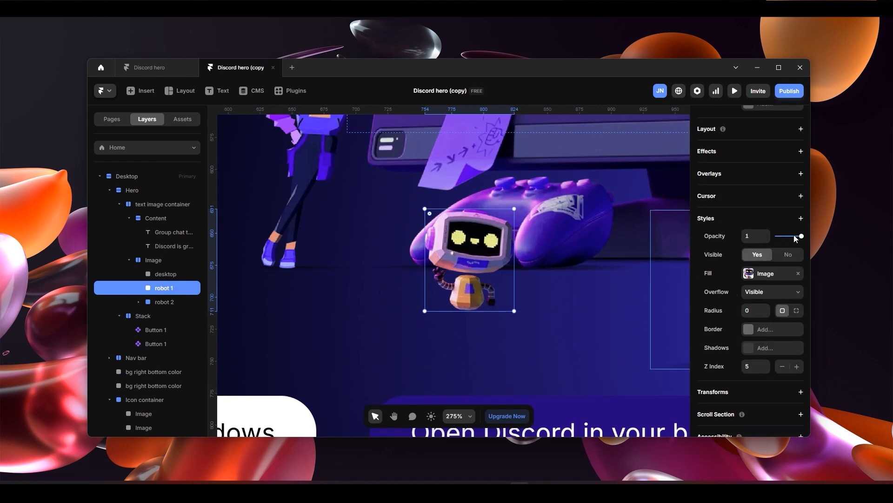
scroll(744, 235, up, 2)
click(801, 245)
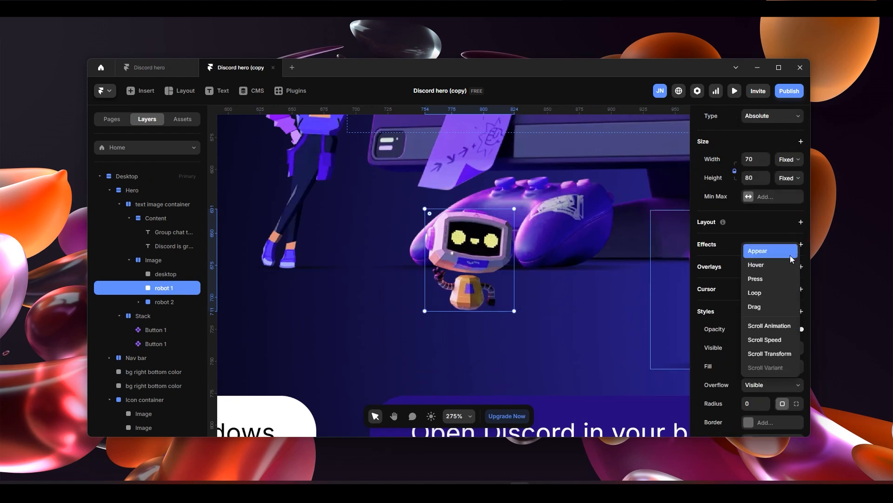
click(771, 293)
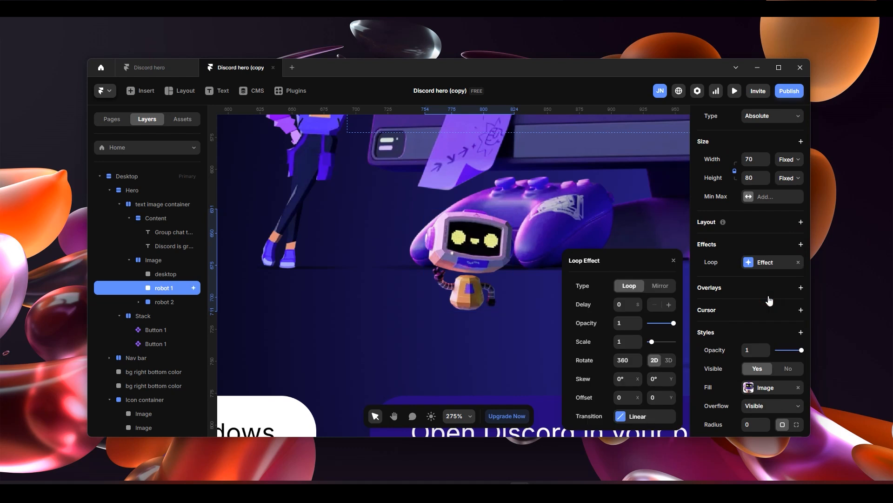
- Set robot 1's loop effect to Mirror with rotation 0 and a Y offset of 20
click(667, 288)
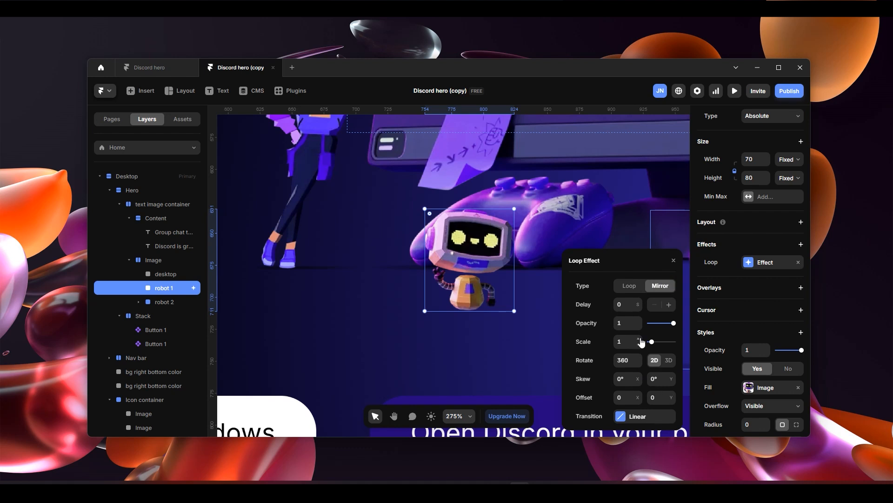
click(627, 359)
click(606, 364)
drag(668, 396, 670, 386)
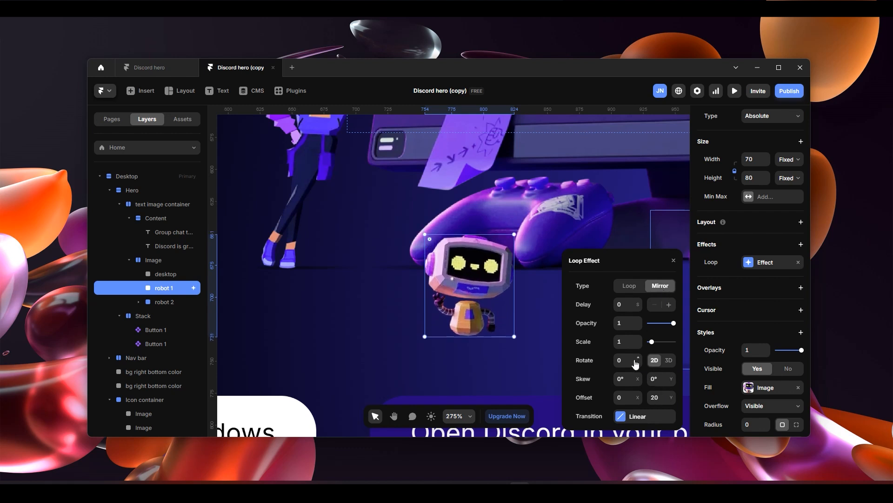
- Set the time of robot 1's linear loop transition to 2 seconds and close the effect settings
click(629, 417)
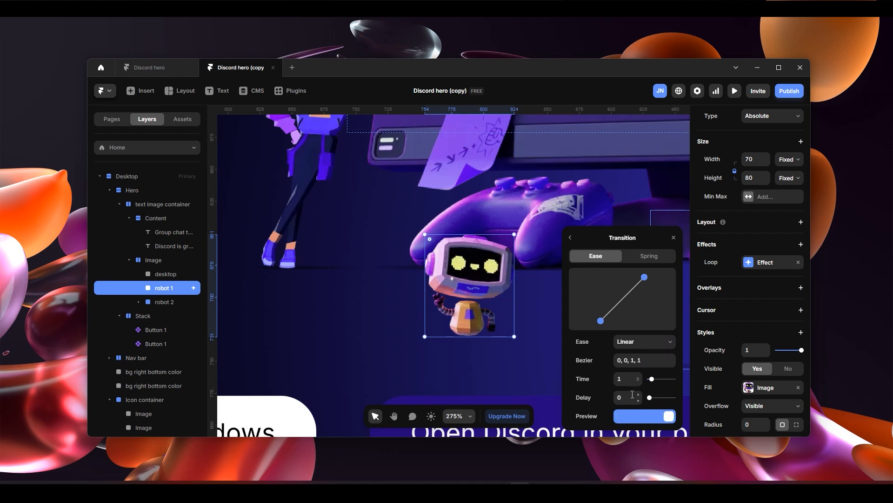
click(638, 377)
click(639, 376)
click(639, 377)
click(631, 379)
text(4)
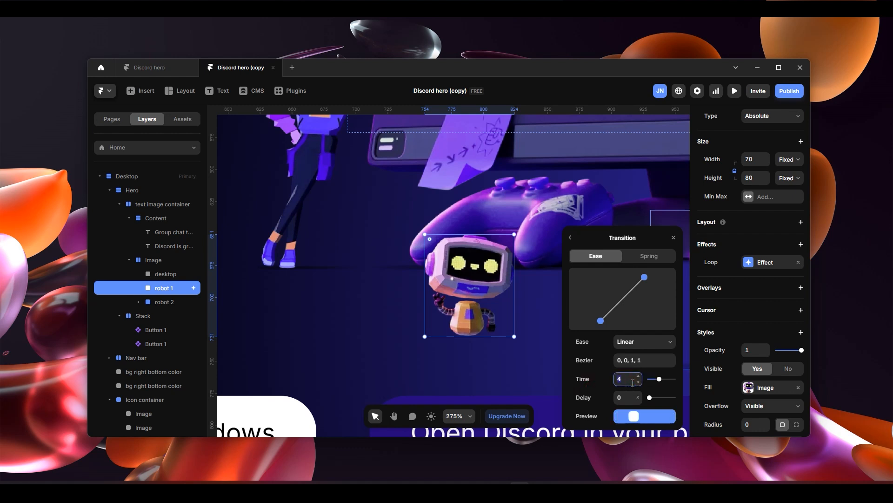
text(2)
click(605, 381)
click(502, 334)
- Preview the page, including in full screen, to check robot 1's looping up-and-down movement
scroll(502, 334, down, 10)
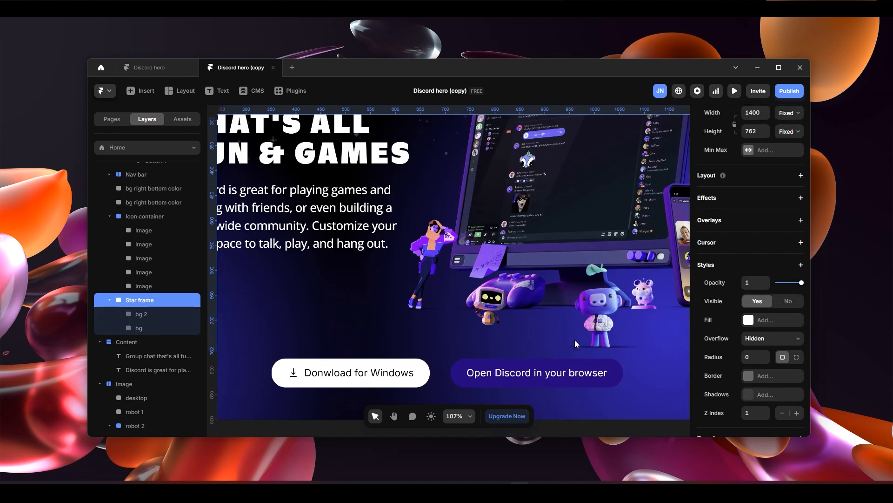
key(ctrl+p)
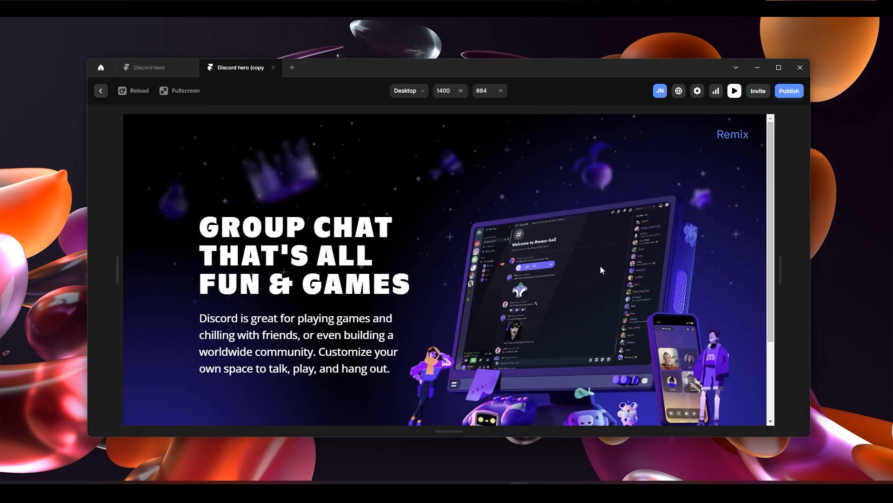
scroll(602, 271, down, 1)
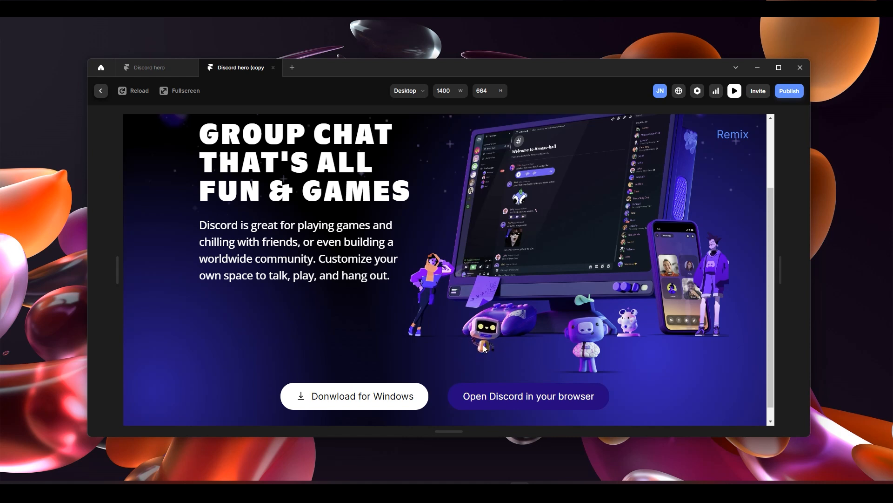
click(178, 92)
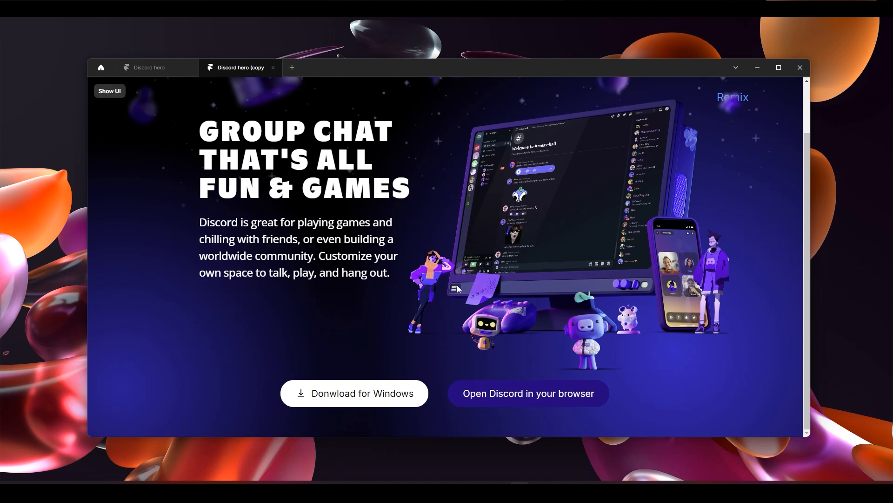
click(110, 91)
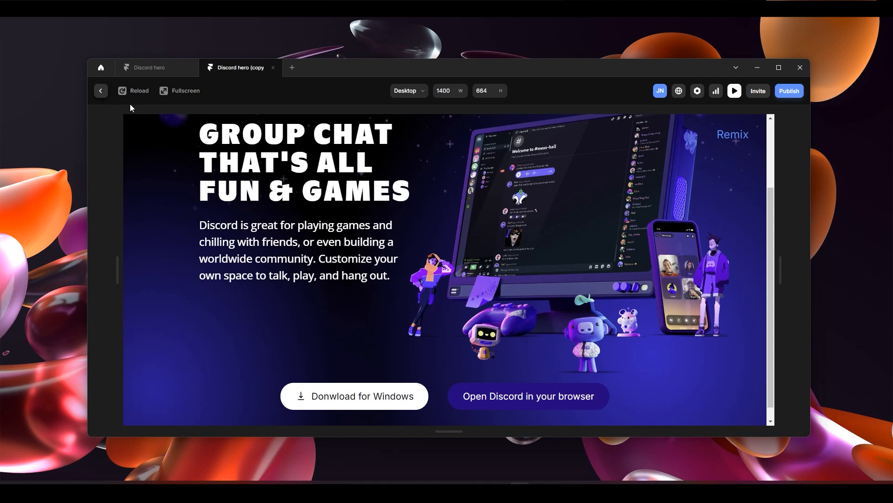
- Leave the preview and move robot 1 to the gap between the woman and the game controller, at top 416 and left -23
click(101, 90)
click(490, 311)
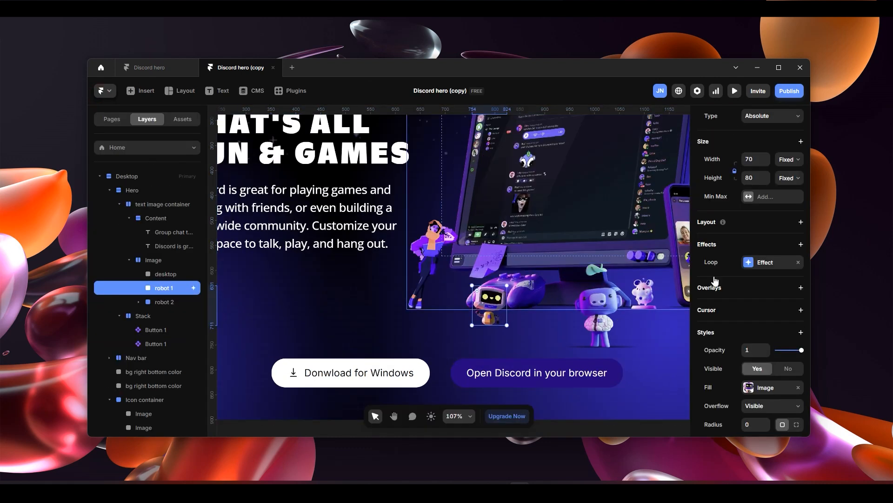
scroll(767, 219, up, 3)
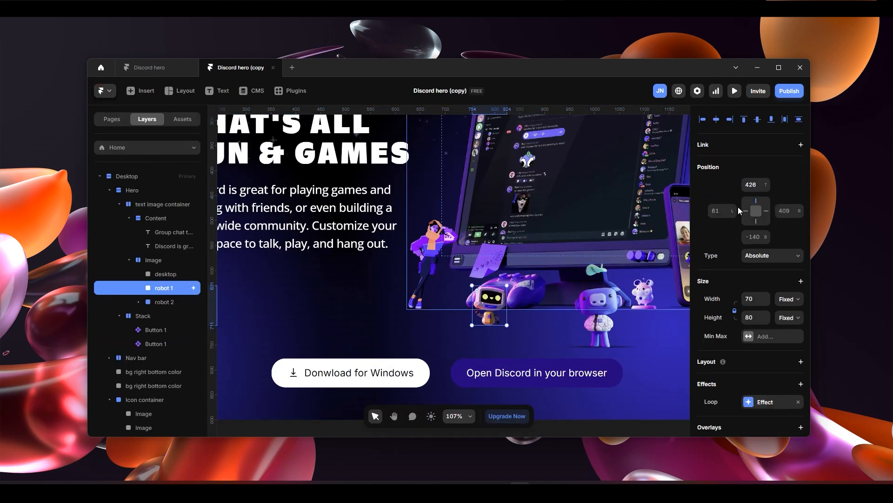
drag(736, 220, 769, 239)
drag(770, 203, 768, 195)
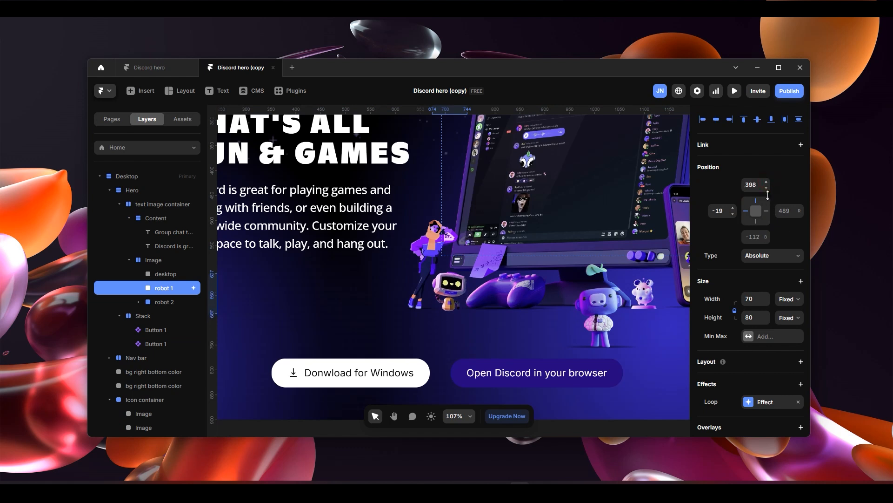
click(747, 211)
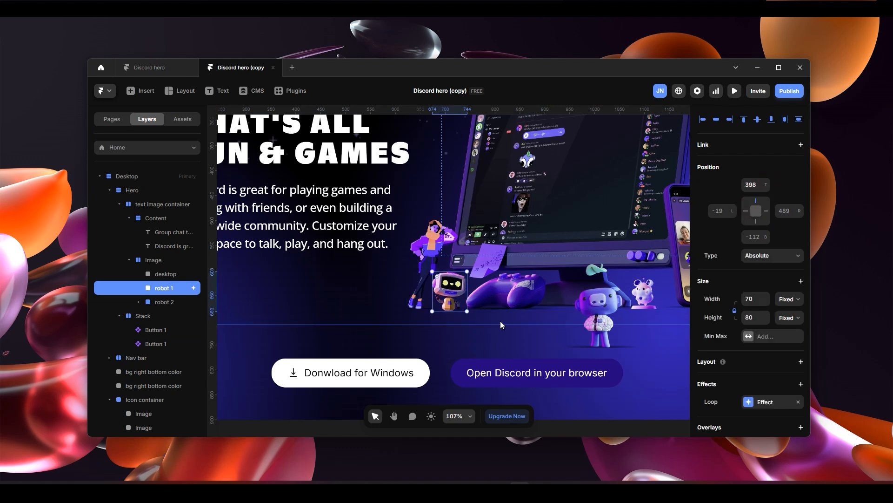
drag(769, 180, 770, 185)
drag(733, 218, 731, 217)
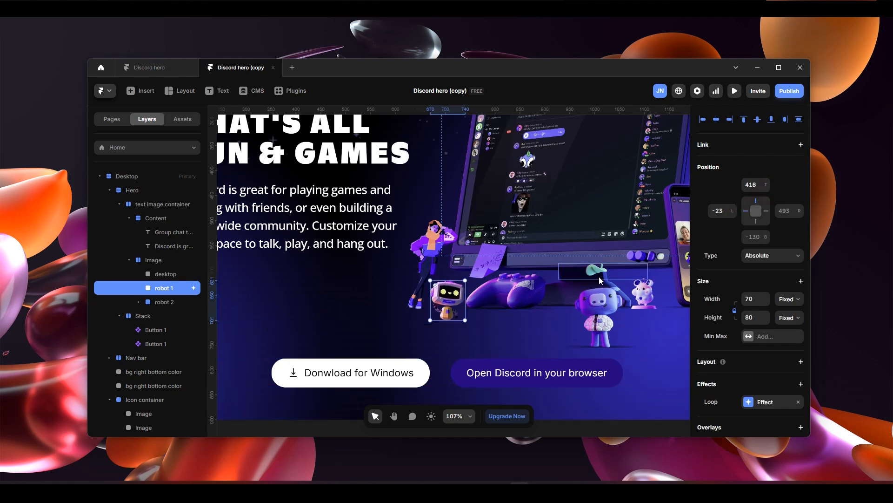
- Add a Loop effect to the cup layer on top of robot 2's head
click(614, 269)
scroll(735, 307, down, 4)
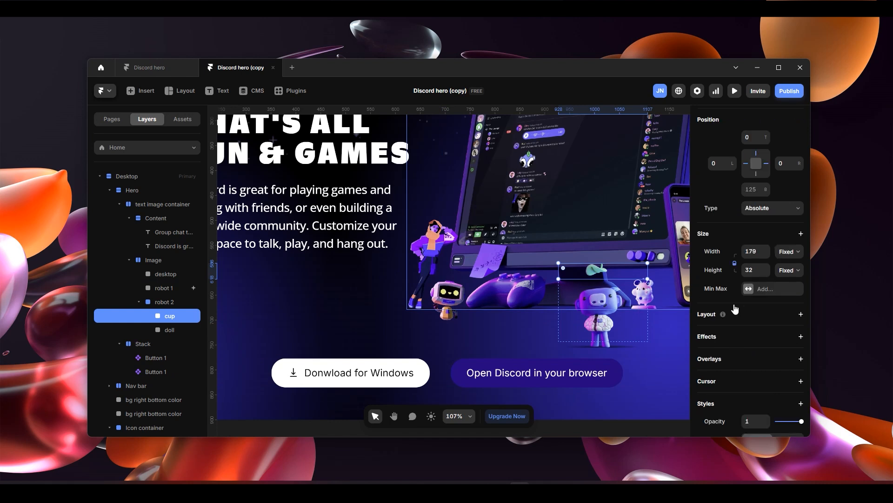
click(800, 198)
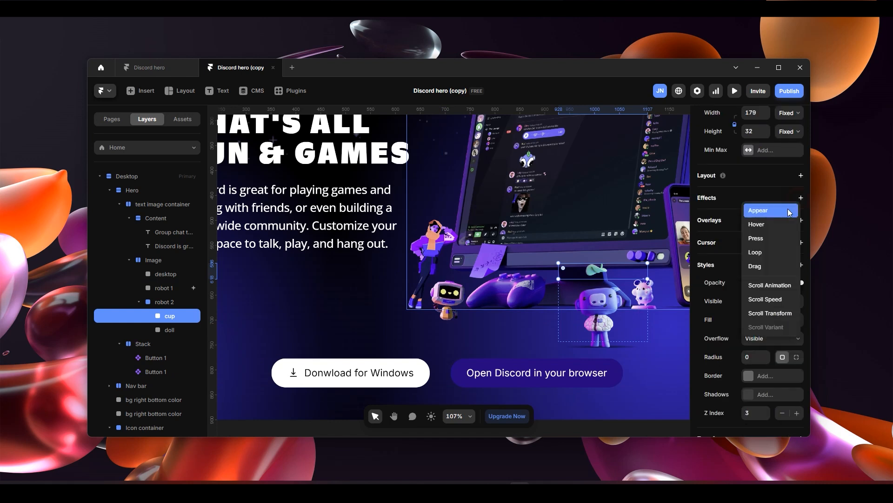
click(772, 254)
- Set the cup's loop effect to Mirror with rotation 0 and a Y offset of -10
click(650, 239)
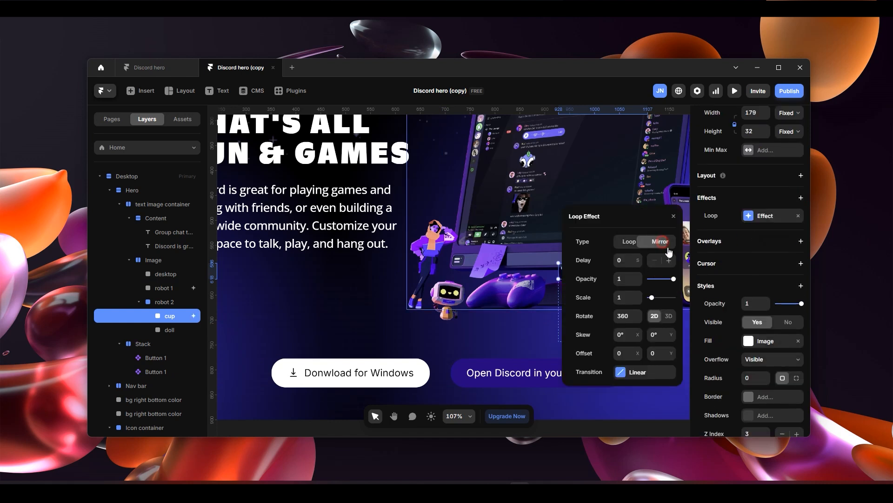
click(623, 317)
text(0)
click(599, 318)
drag(623, 225, 415, 234)
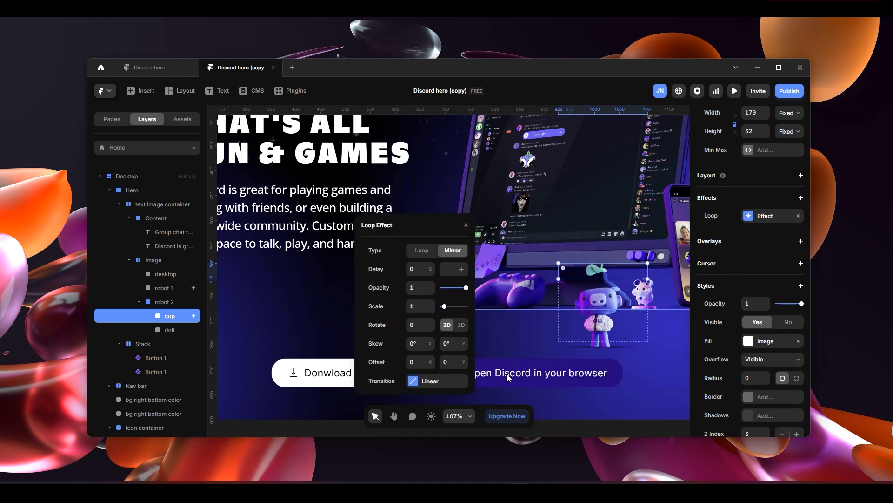
drag(464, 364, 464, 365)
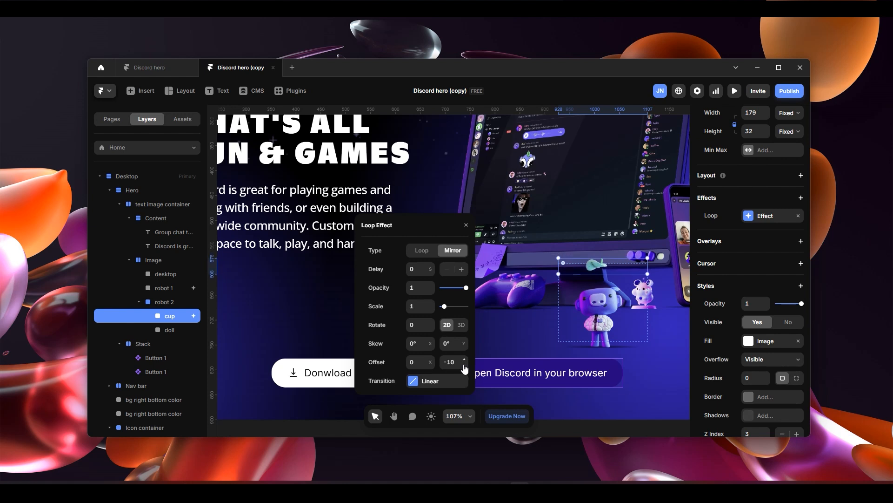
- Set the time of the cup's loop transition to 2 seconds, keeping the Linear ease
click(432, 381)
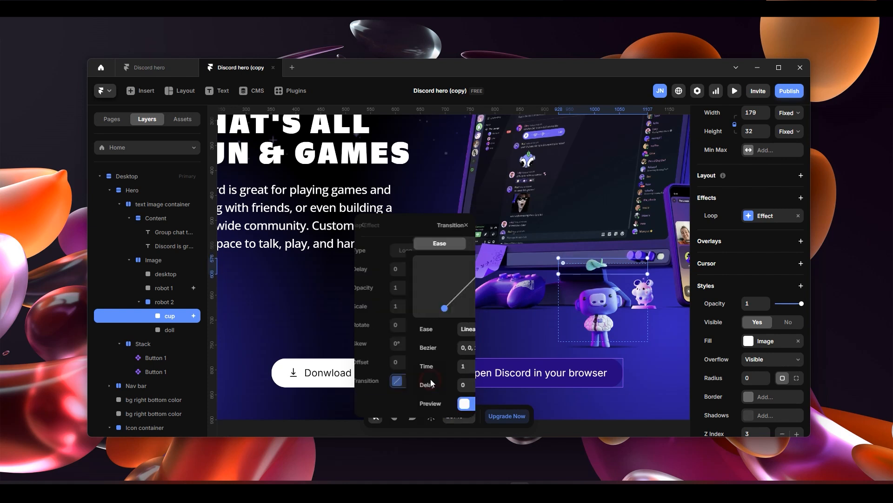
click(420, 367)
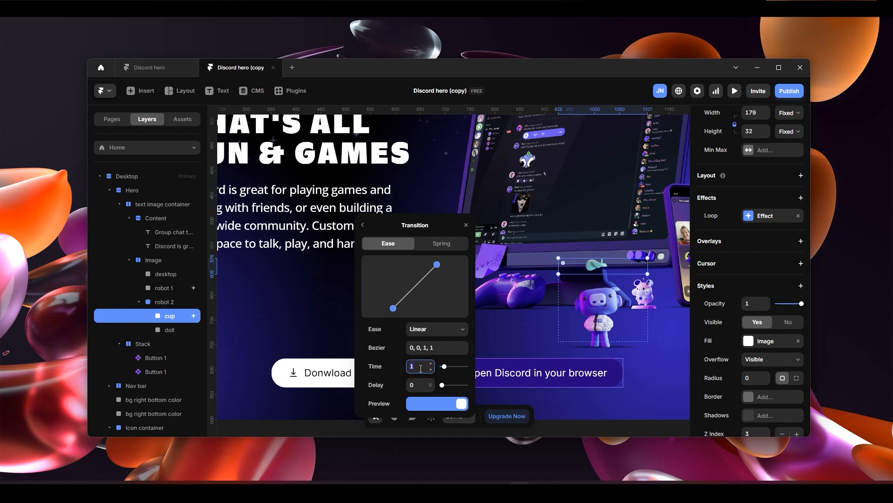
text(2)
click(393, 374)
click(434, 329)
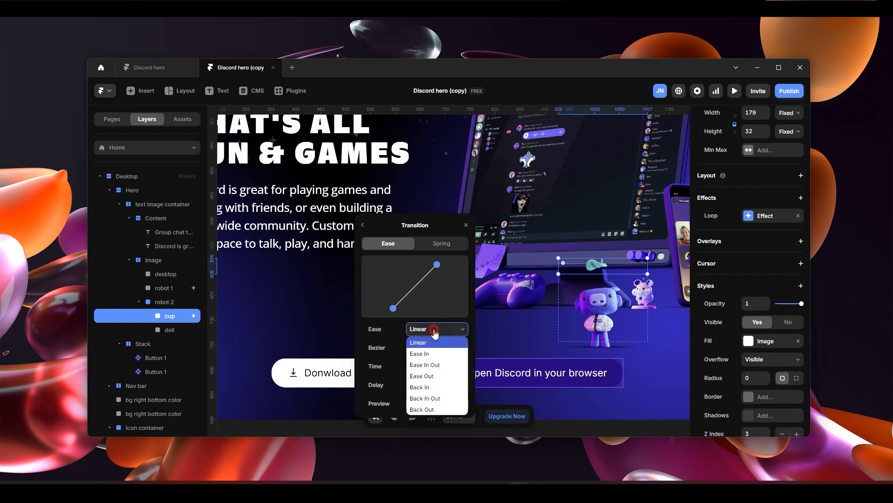
click(395, 344)
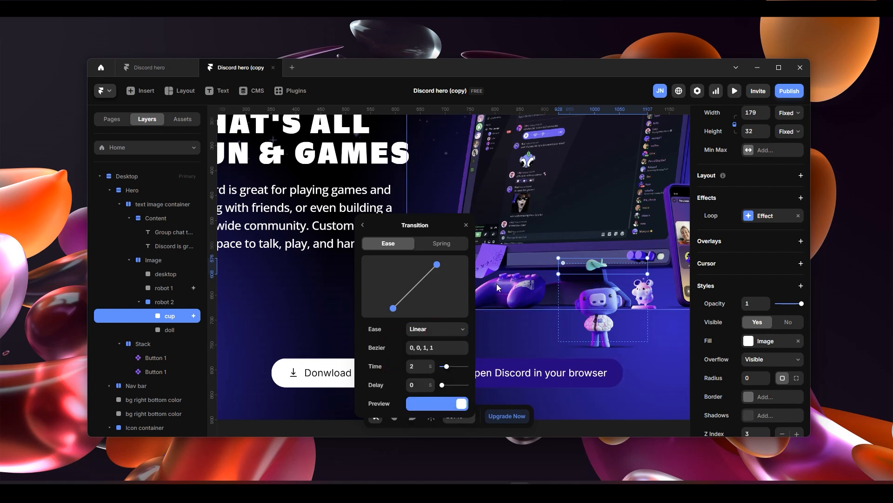
- Preview the page in full screen to check the cup's movement above robot 2, and return to the canvas
key(ctrl+p)
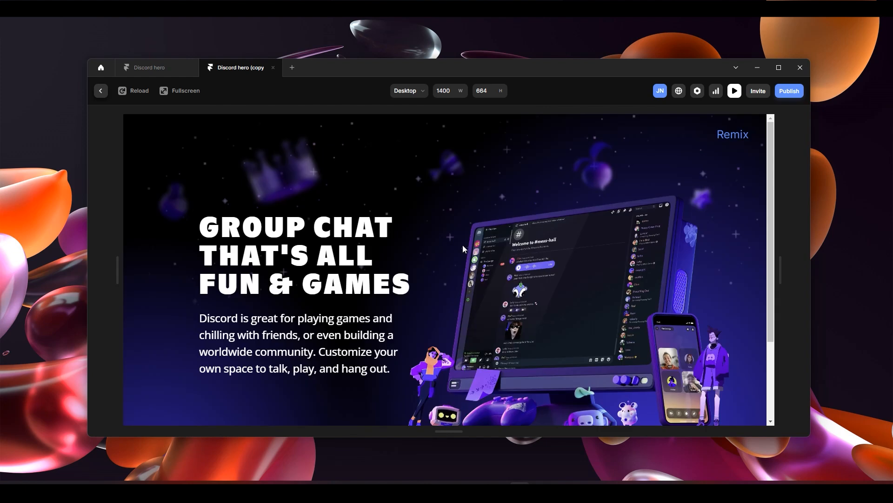
click(179, 92)
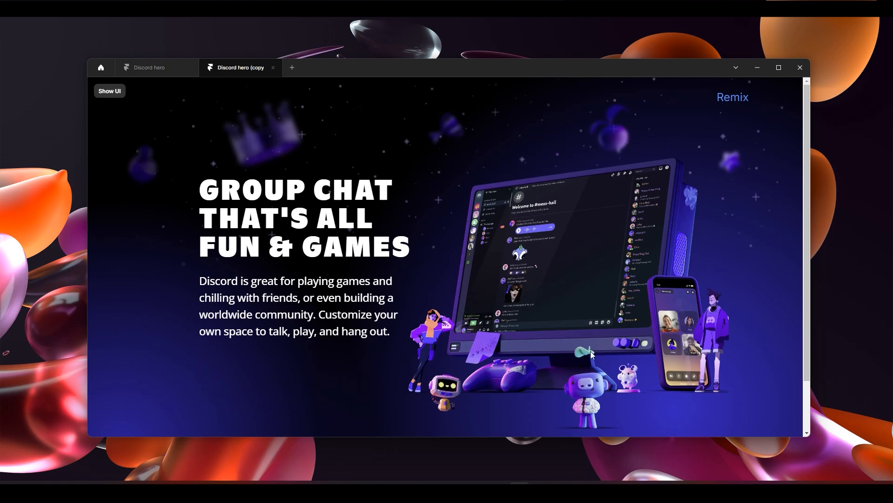
click(113, 91)
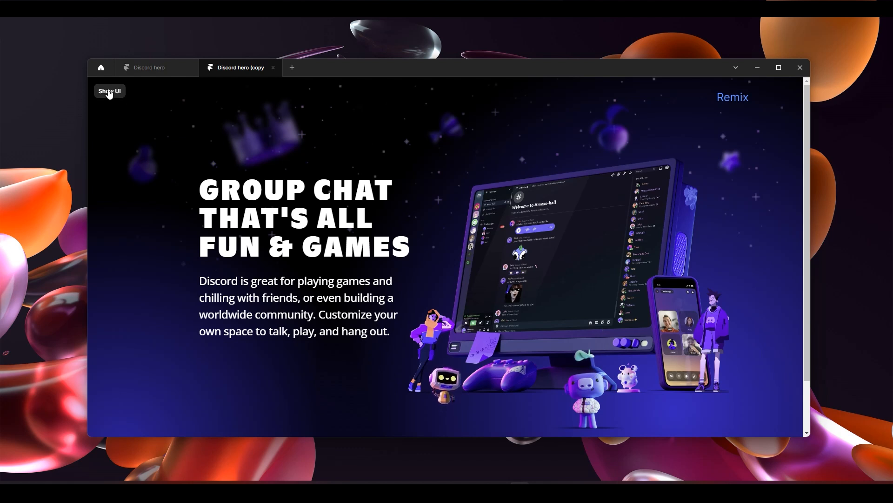
click(100, 91)
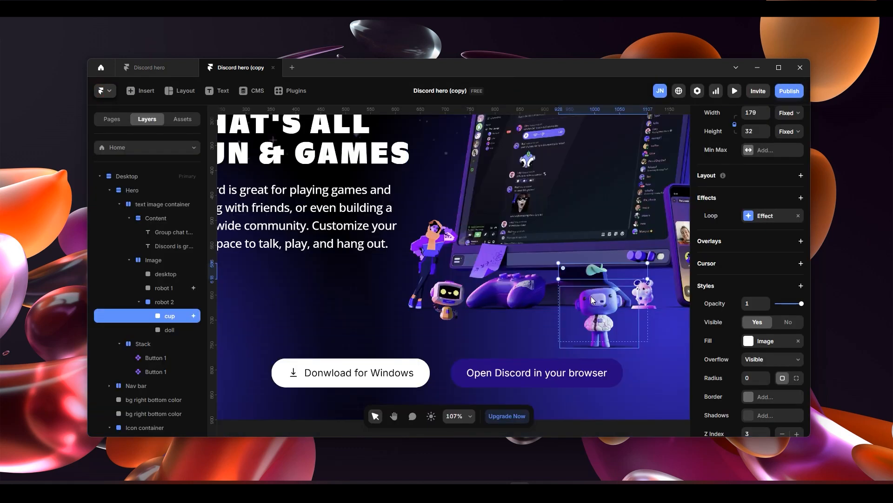
- Change the Y offset of the cup's loop effect to 17 and close the effect settings
click(772, 215)
click(662, 355)
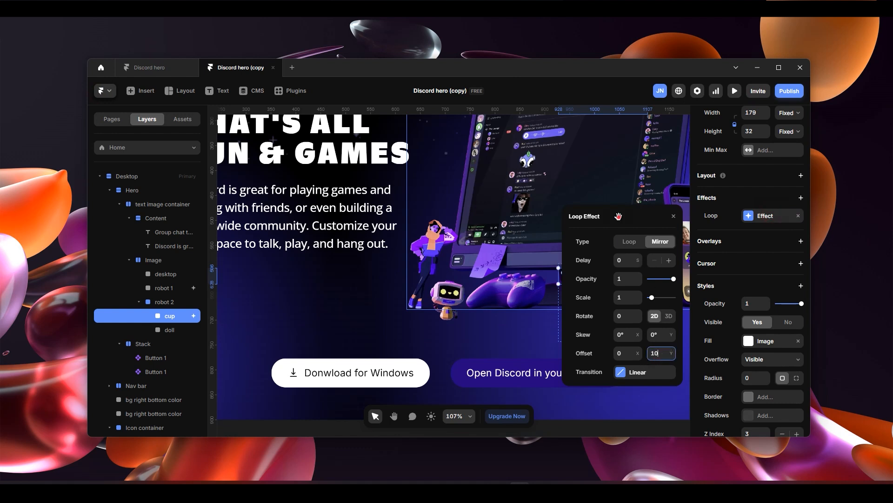
drag(619, 216, 390, 199)
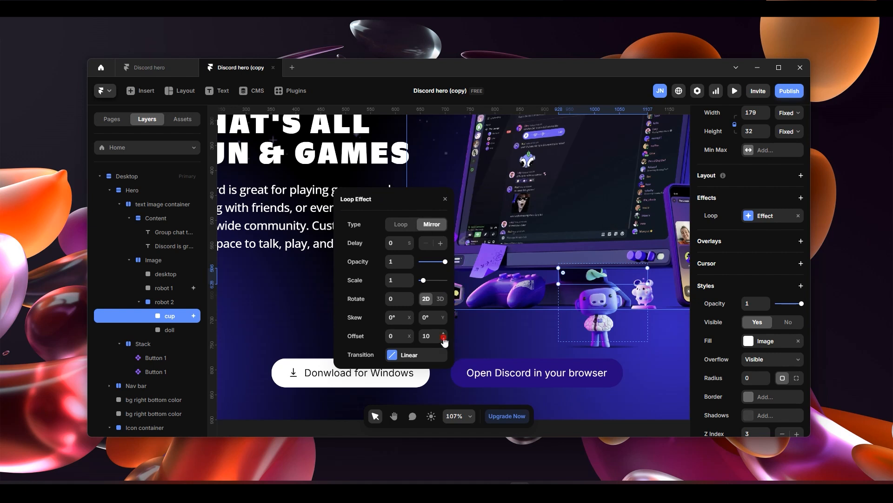
drag(444, 341, 443, 334)
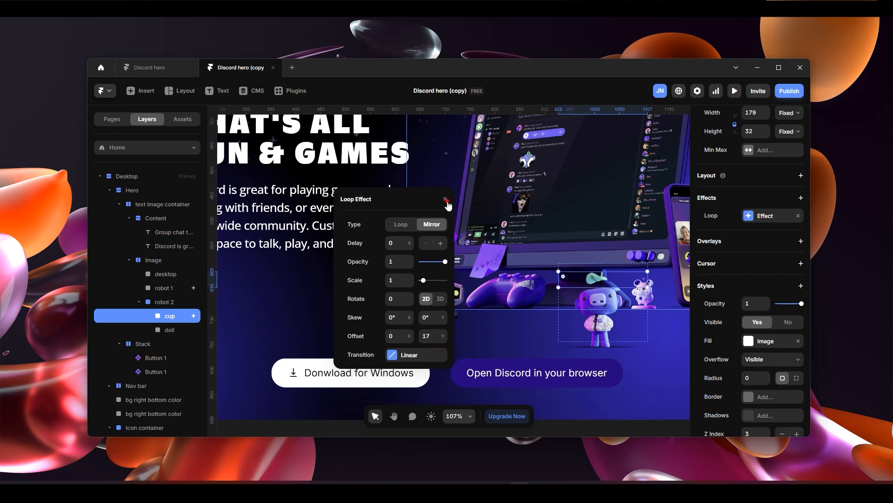
click(446, 200)
- Preview the page in full screen again to check the cup's adjusted loop offset, and return to the canvas
click(734, 91)
click(187, 93)
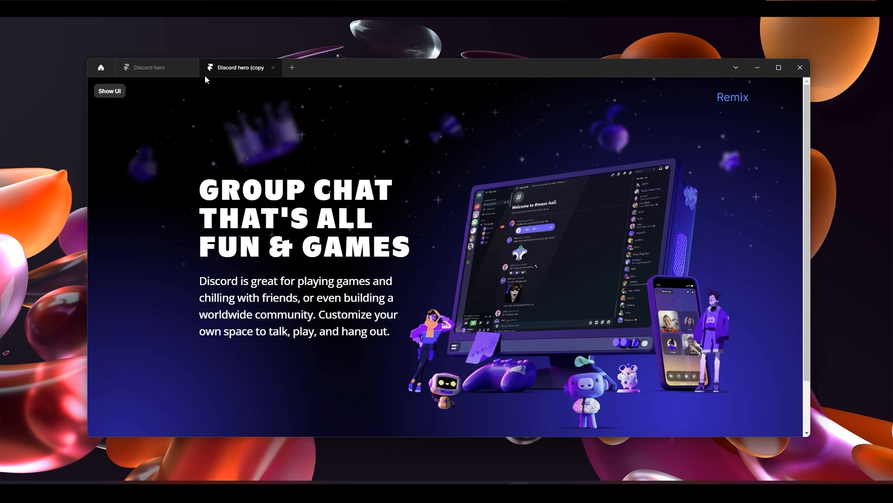
click(110, 91)
click(97, 89)
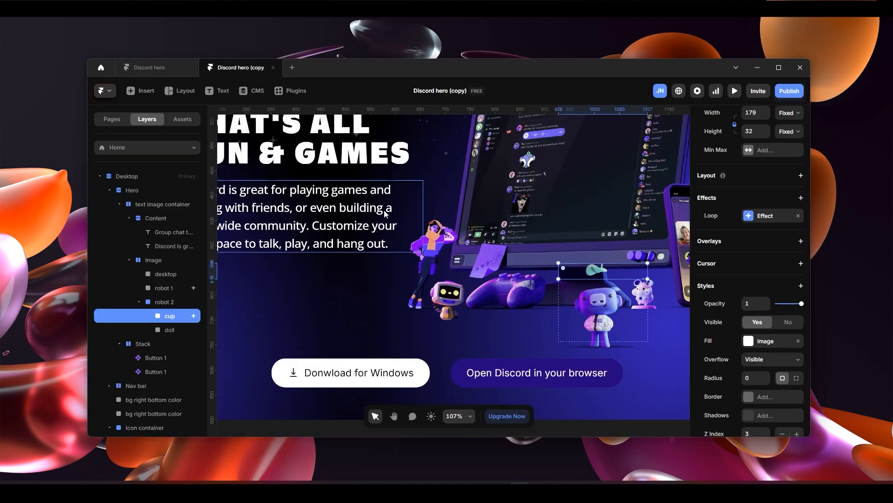
- Add a Loop effect to the first image in the Icon container, the blurred fruit above the monitor
key(shift+1)
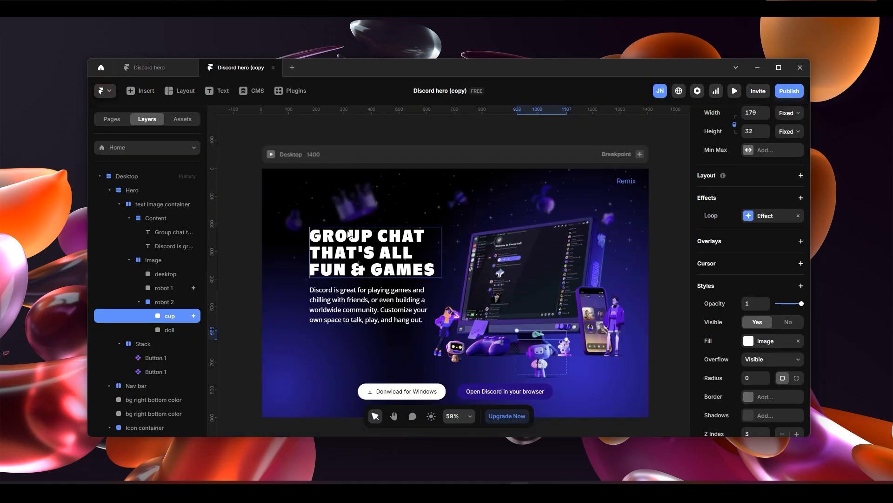
scroll(350, 235, up, 3)
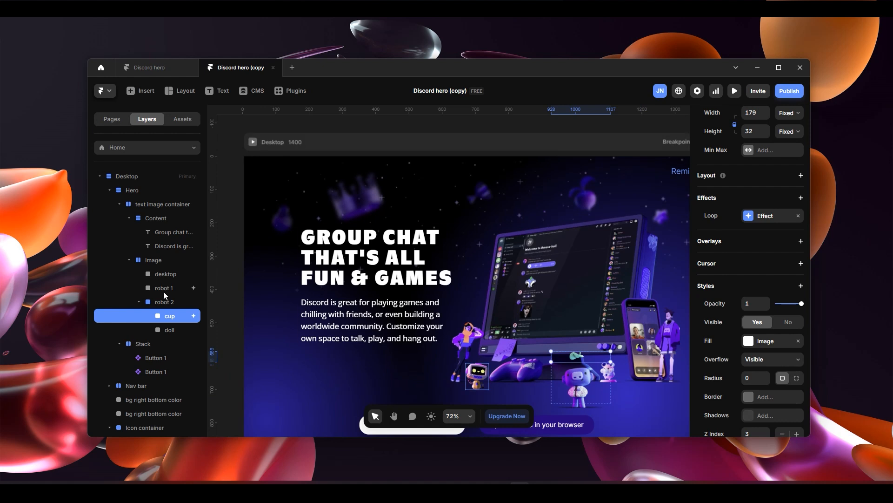
scroll(163, 291, down, 5)
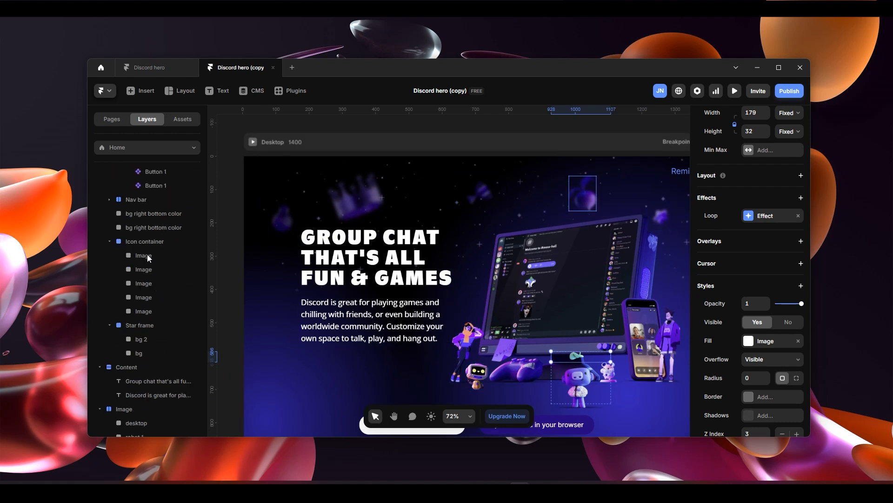
click(147, 242)
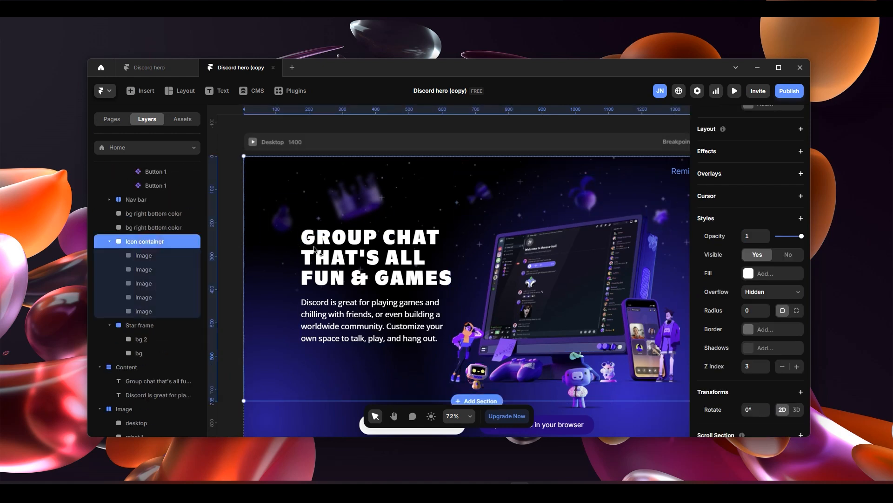
click(146, 256)
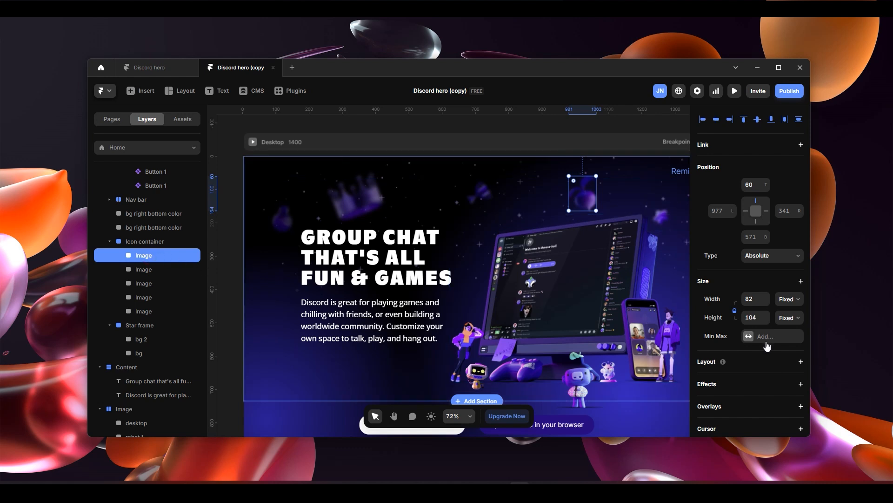
scroll(786, 279, down, 3)
click(799, 245)
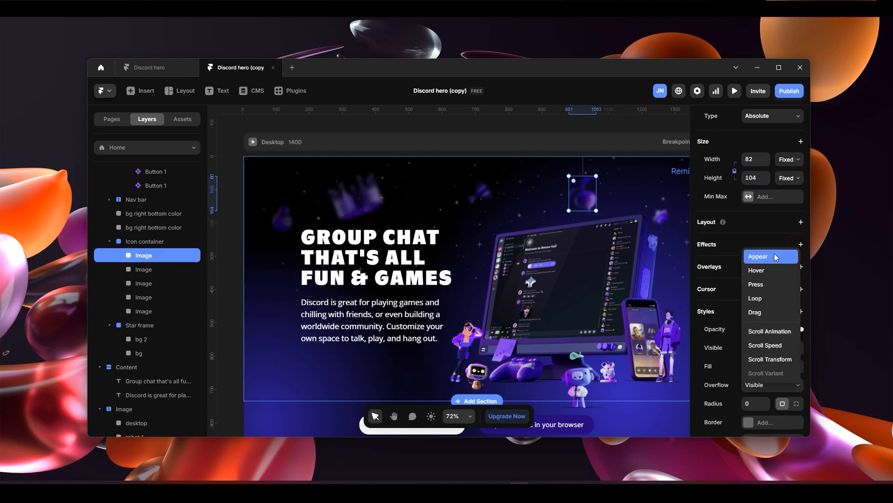
click(759, 298)
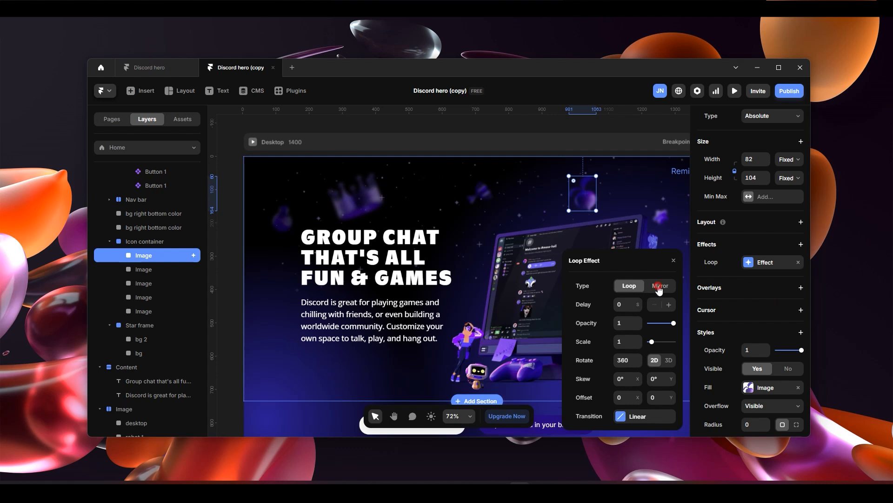
- Set the fruit image's loop effect to Mirror with scale 0.8, rotation 6, skew 0 and a Y offset of -3
click(659, 286)
click(631, 361)
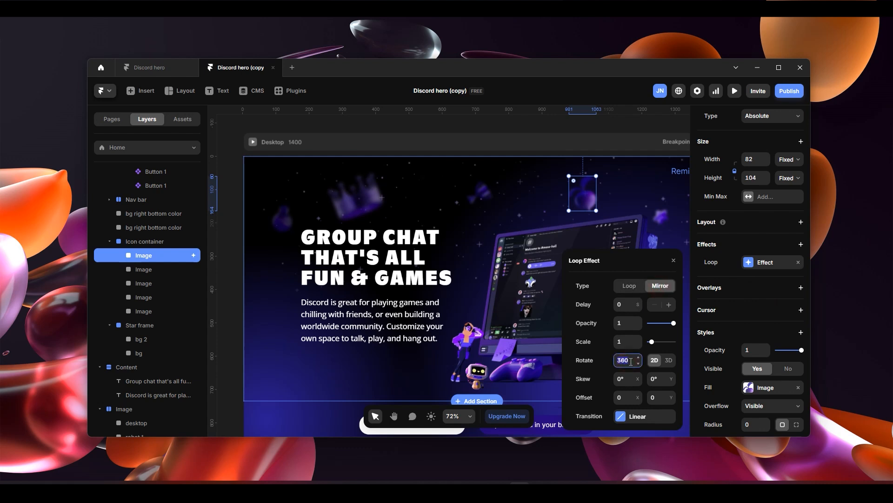
click(592, 369)
click(638, 346)
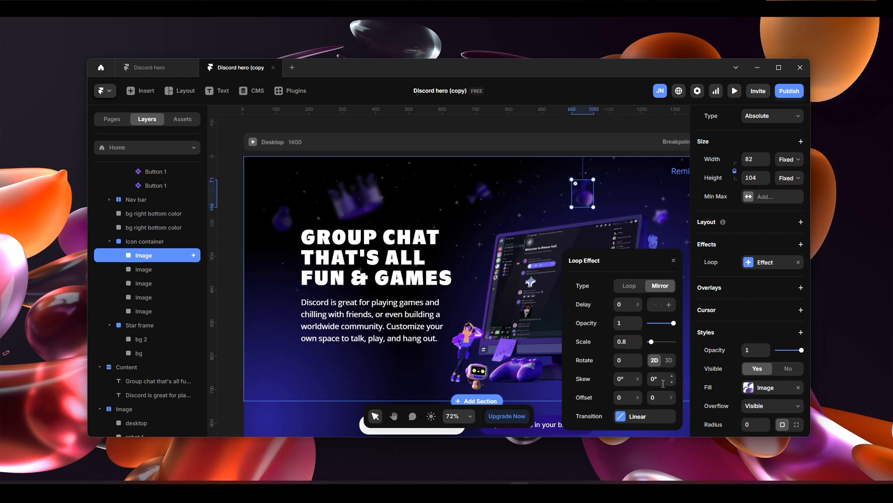
drag(671, 399, 671, 399)
drag(671, 386, 672, 387)
click(657, 378)
text(0)
drag(640, 362, 639, 359)
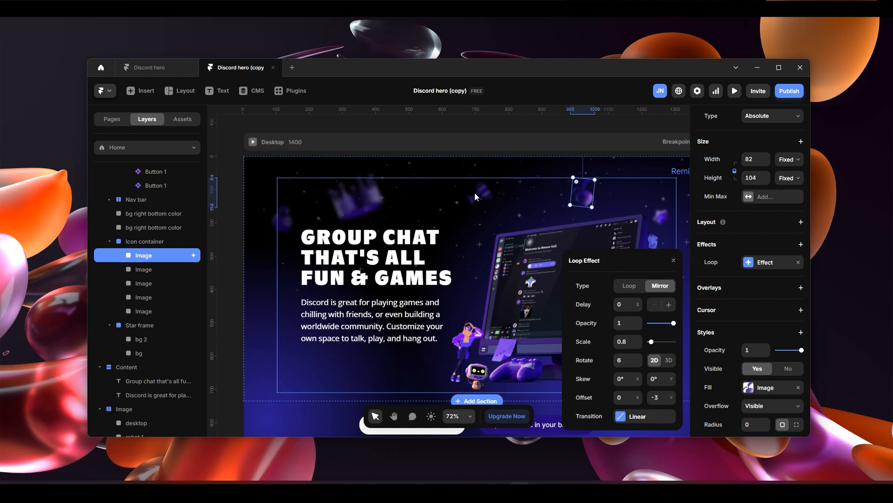
- Adjust the duration of the fruit image's linear loop transition and close the effect settings
click(640, 422)
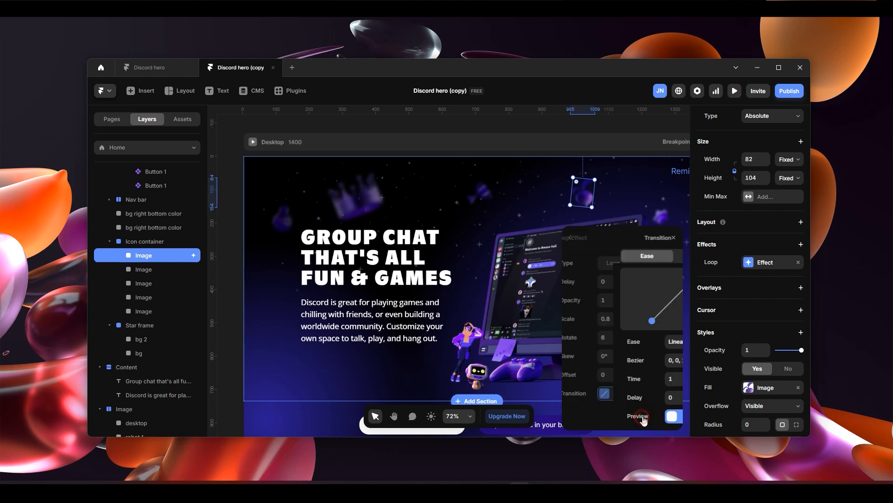
click(628, 380)
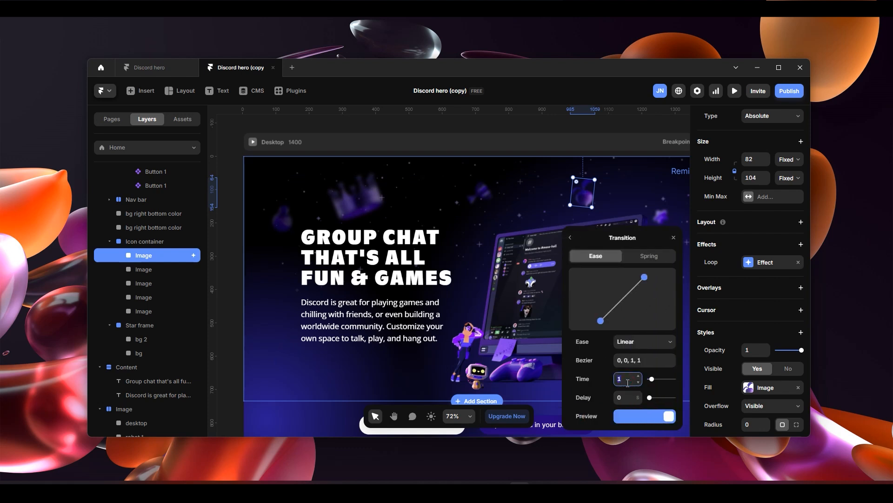
key(Return)
click(674, 239)
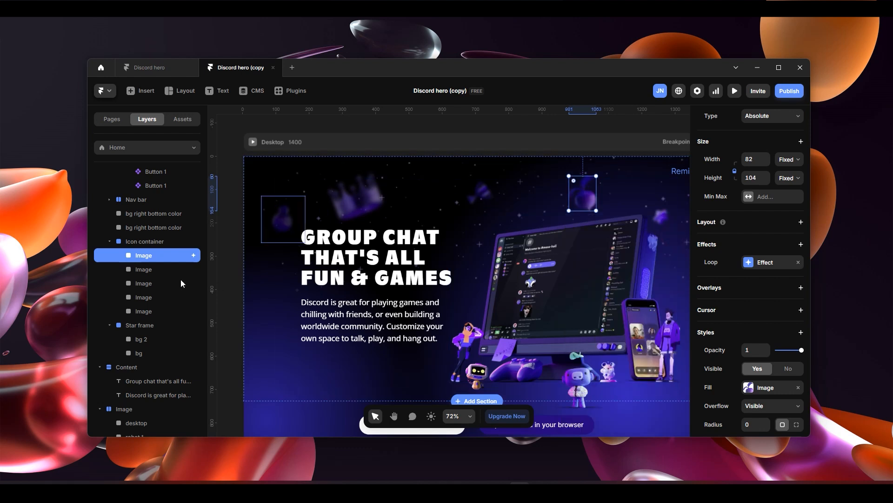
- Add a Mirror loop effect to the second image in the Icon container, with scale 0.7 and a transition time of 4
click(174, 269)
scroll(763, 332, down, 5)
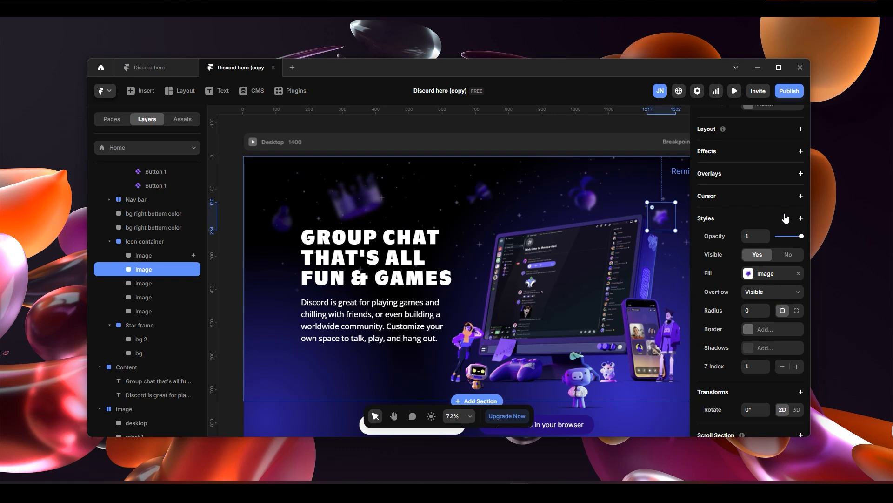
click(800, 152)
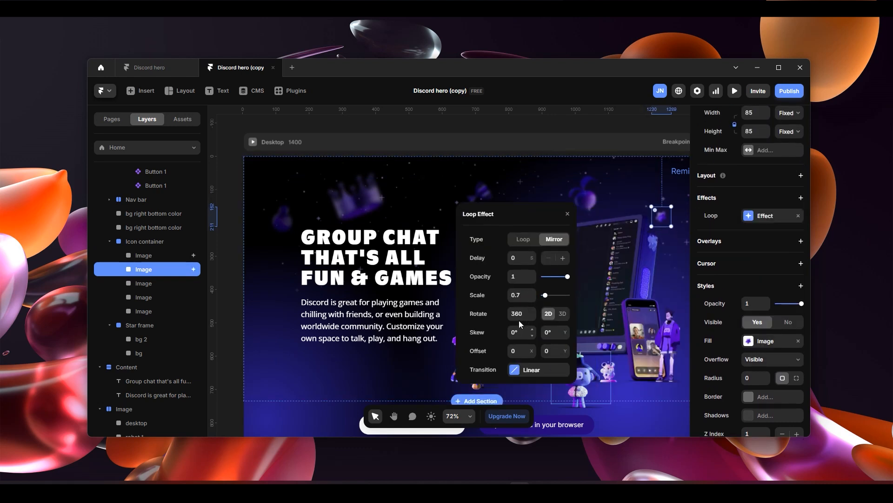
click(536, 371)
text(4)
key(Return)
click(567, 214)
- Add a Mirror loop effect to the third Icon container image, with rotation 0 and a Y offset of -18
click(144, 283)
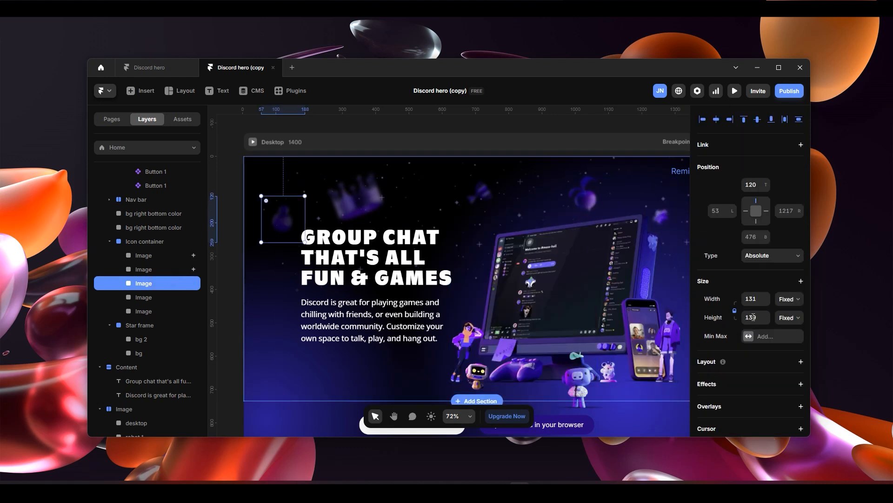
click(800, 244)
click(626, 360)
text(0)
click(663, 399)
click(645, 416)
click(631, 380)
click(571, 237)
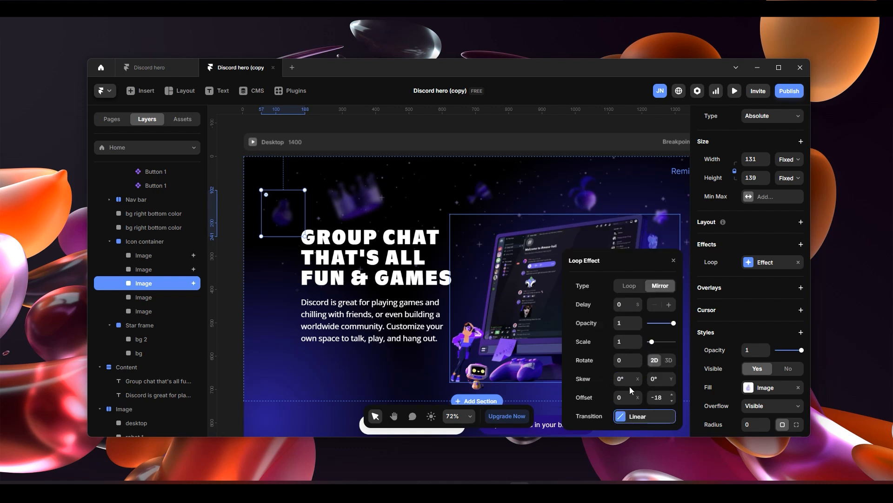
- Add a Mirror loop effect to the fourth Icon container image, with scale 0.9 and rotation 0
click(144, 297)
scroll(731, 257, down, 2)
click(800, 291)
click(768, 346)
click(660, 285)
click(627, 360)
text(0.9)
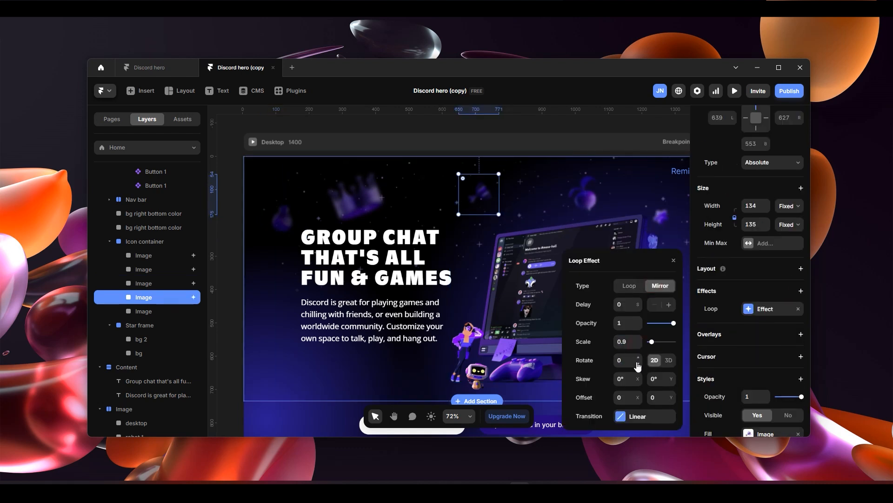
click(645, 415)
- Add a Mirror loop effect to the fifth Icon container image, the blurred crown above the headline
click(144, 310)
scroll(753, 345, down, 2)
click(801, 337)
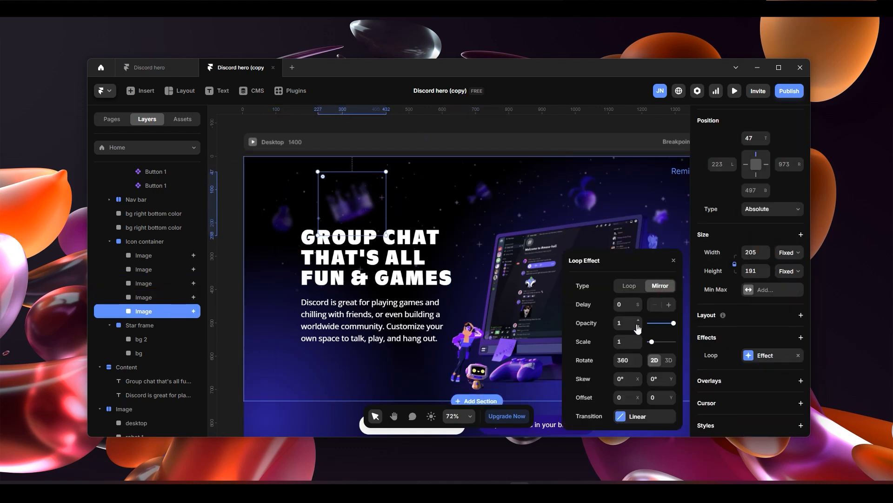
click(645, 416)
scroll(520, 325, down, 5)
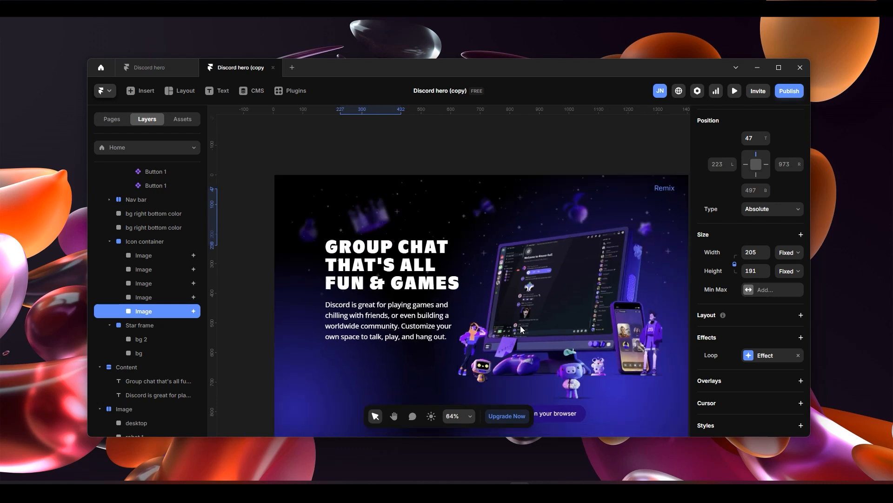
scroll(631, 306, up, 3)
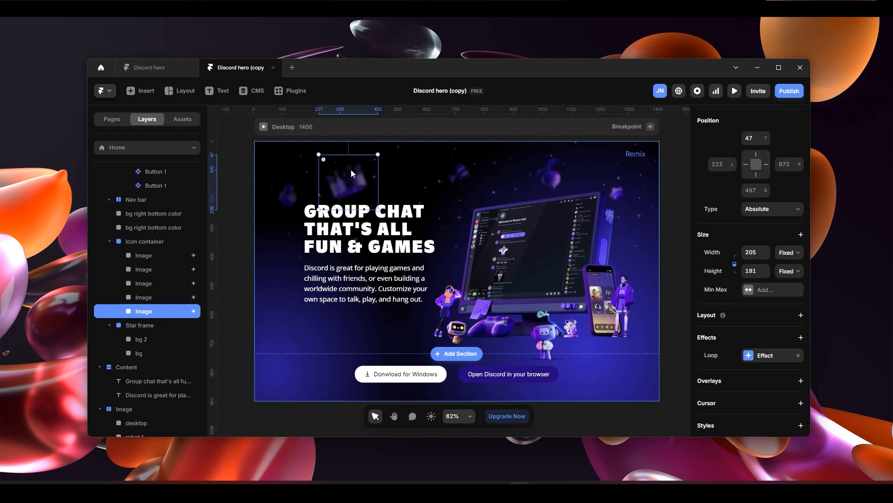
- Preview the page in full screen to check the floating icons' loop animations, and return to the canvas
key(ctrl+p)
click(179, 90)
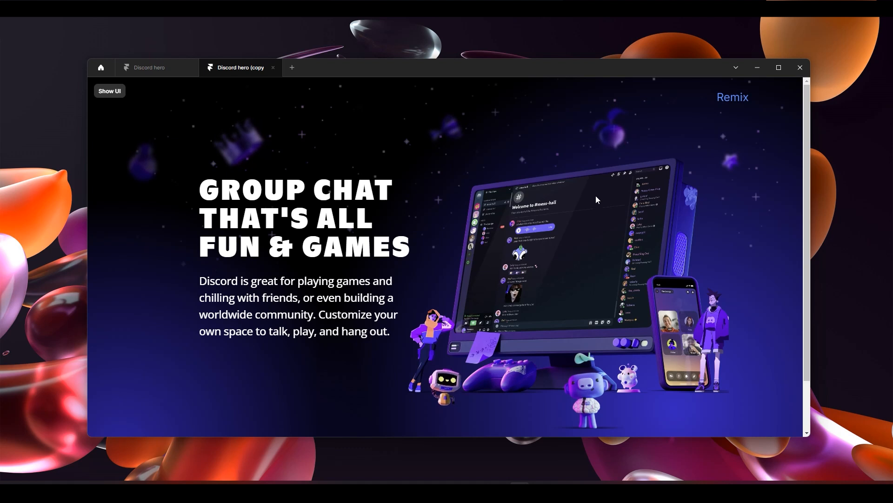
scroll(580, 200, down, 2)
scroll(582, 206, up, 2)
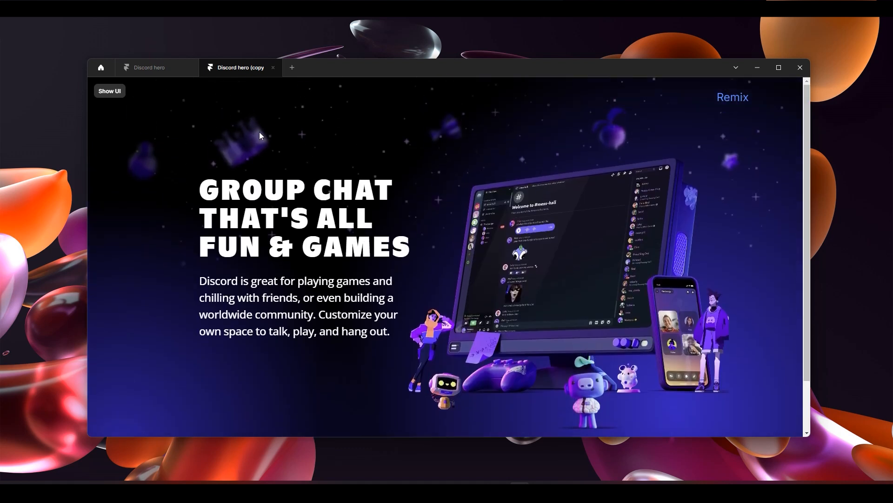
click(105, 91)
click(102, 91)
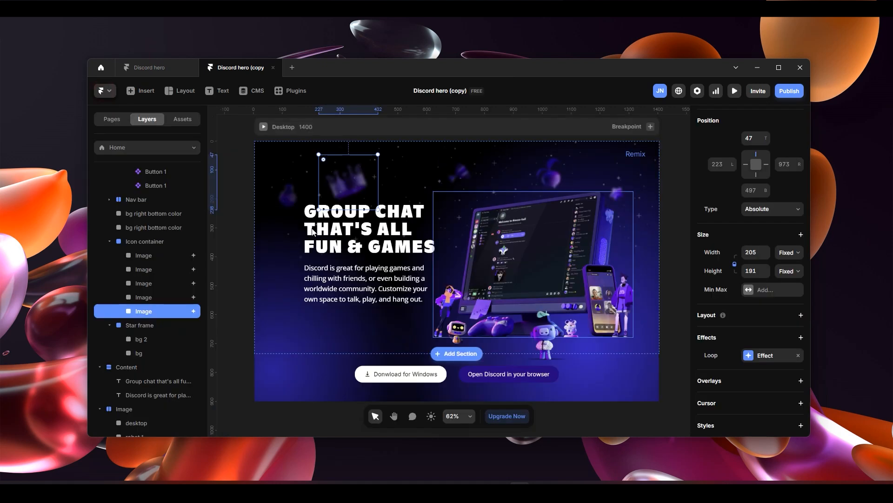
- Compare the areas covered by the bg and bg 2 star layers in the Star frame
click(150, 340)
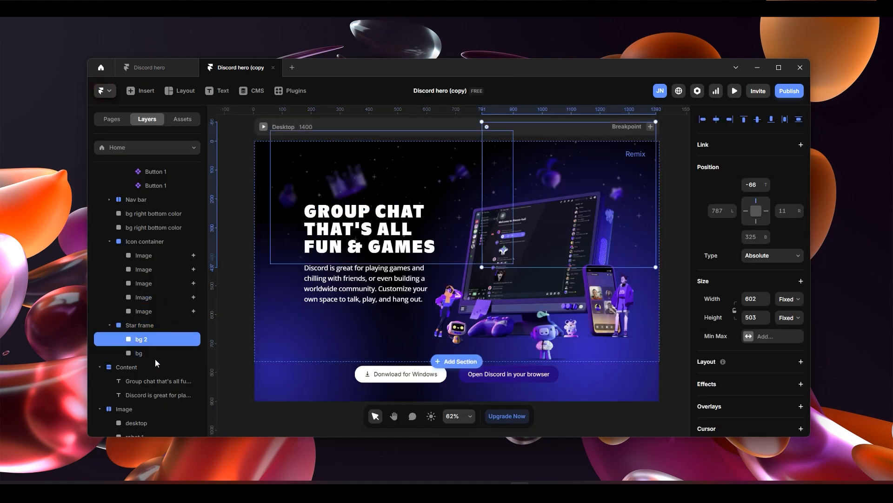
click(155, 355)
click(157, 342)
click(155, 353)
click(155, 340)
click(155, 351)
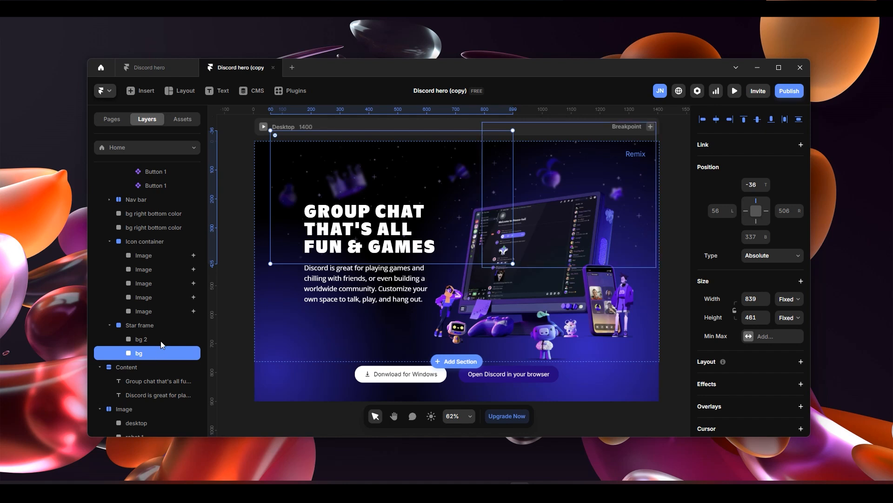
click(160, 340)
- Add a Loop effect to the Star frame's bg layer, set it to Mirror and adjust its opacity
click(158, 354)
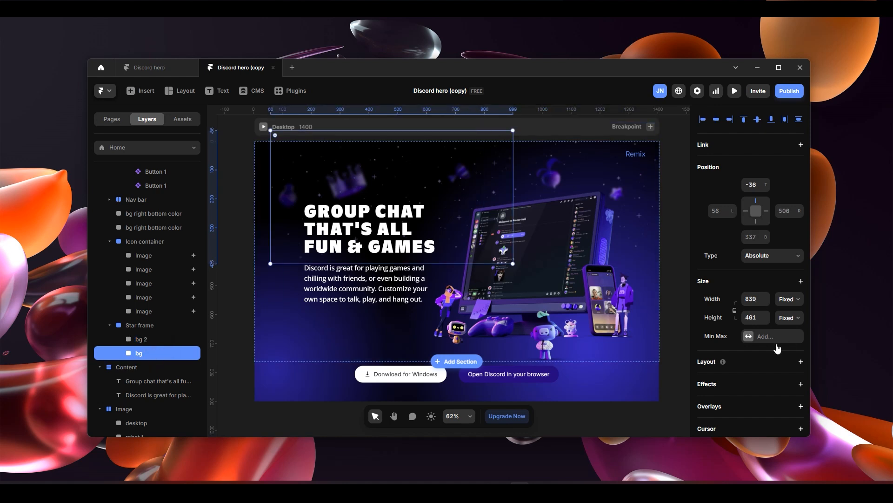
scroll(796, 295, down, 4)
click(800, 198)
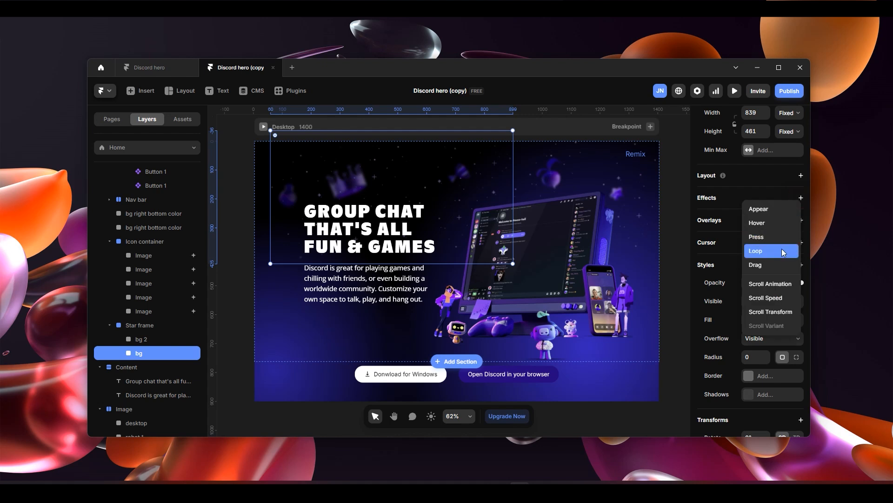
click(769, 250)
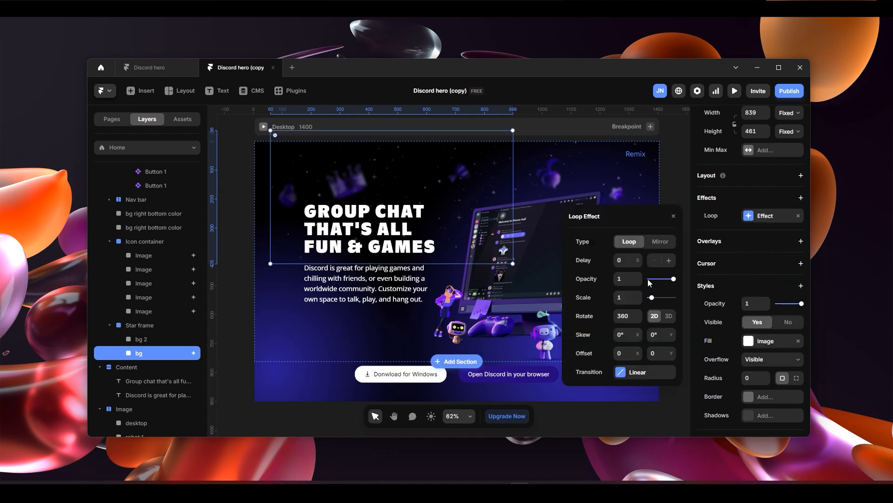
click(658, 244)
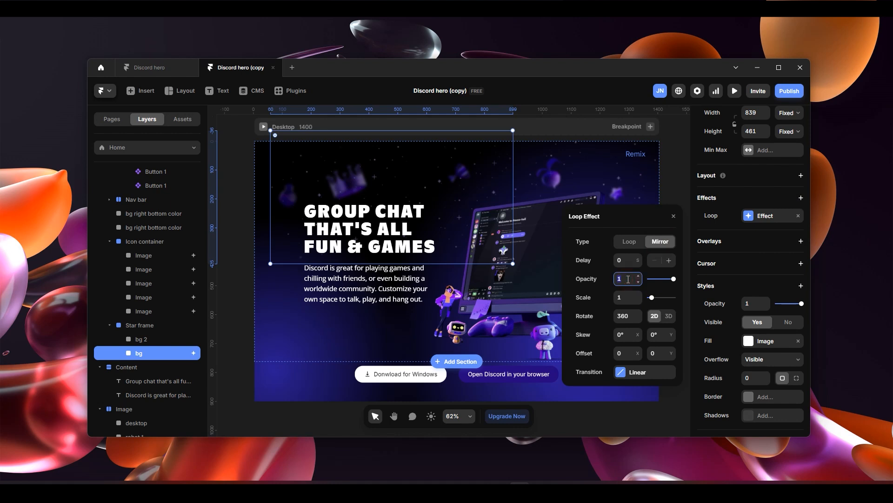
key(Return)
click(593, 319)
- Set the transition time of the bg layer's loop effect to 2 seconds
click(646, 373)
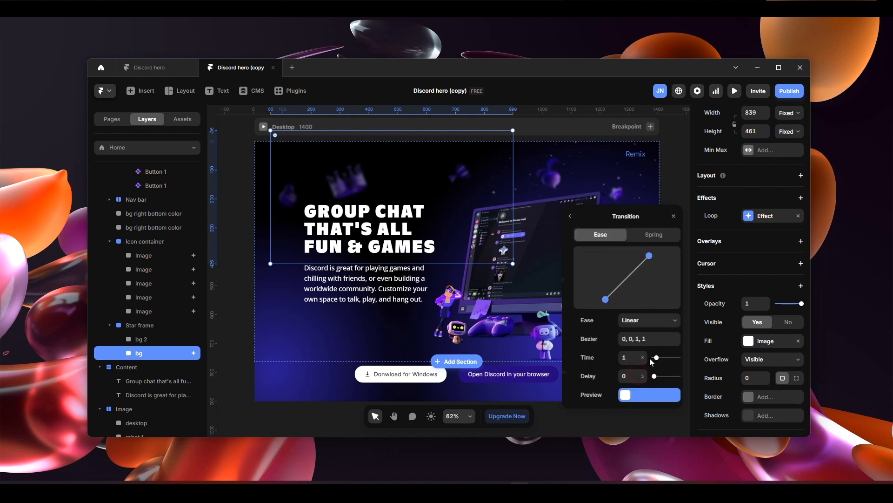
click(629, 357)
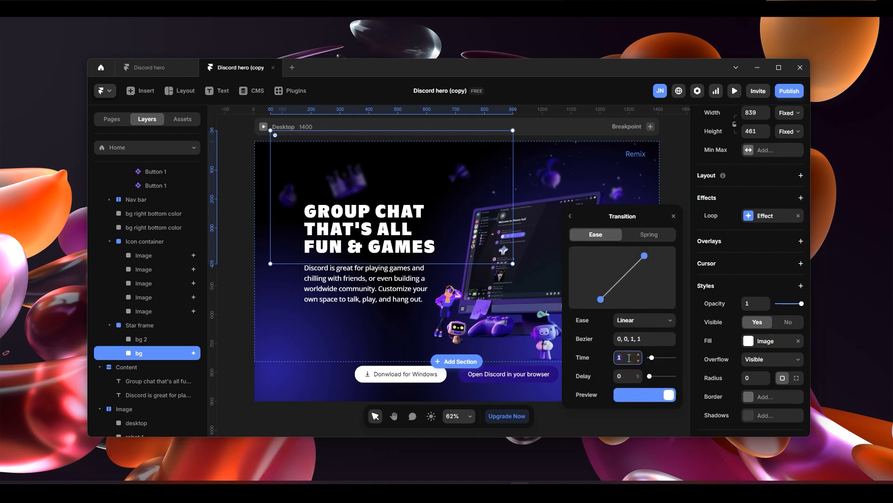
click(596, 367)
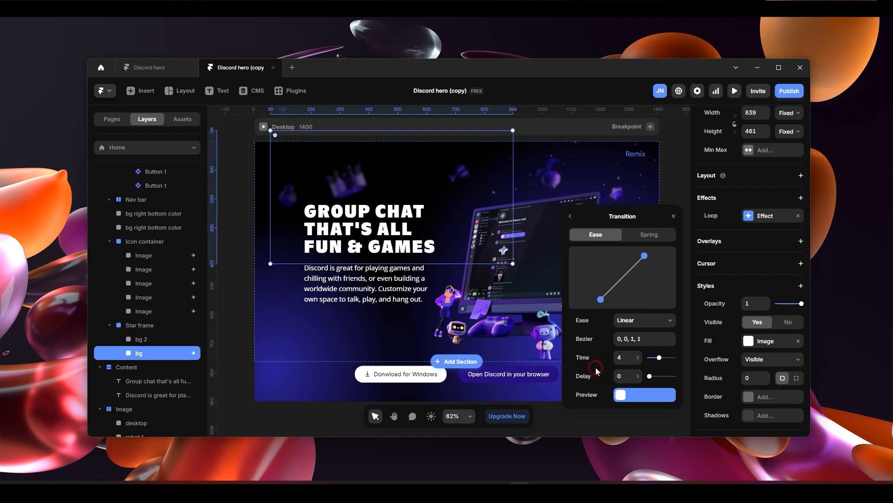
click(629, 358)
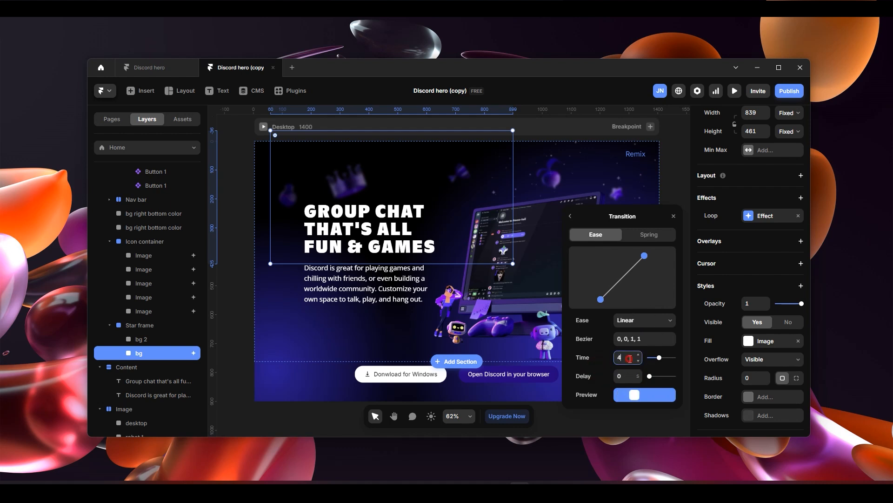
text(2)
click(602, 362)
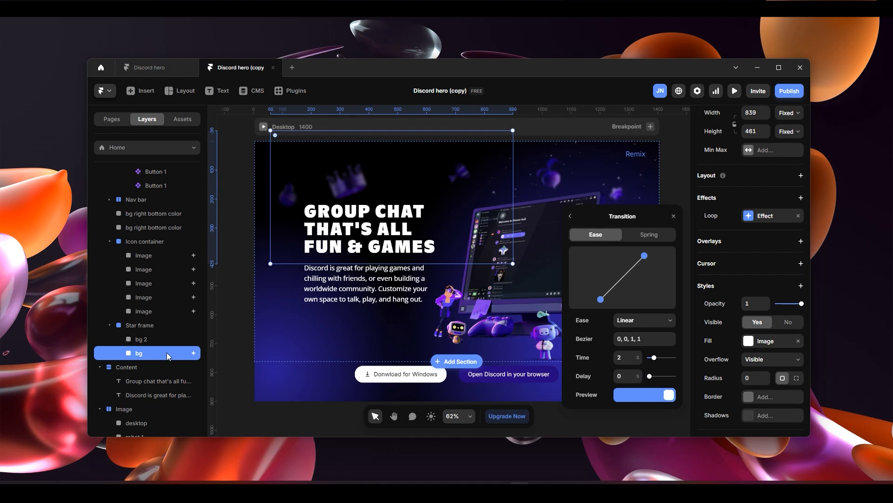
- Copy the loop effect from the bg layer and paste it onto the bg 2 layer
click(156, 338)
click(145, 352)
right_click(777, 220)
click(770, 232)
click(141, 341)
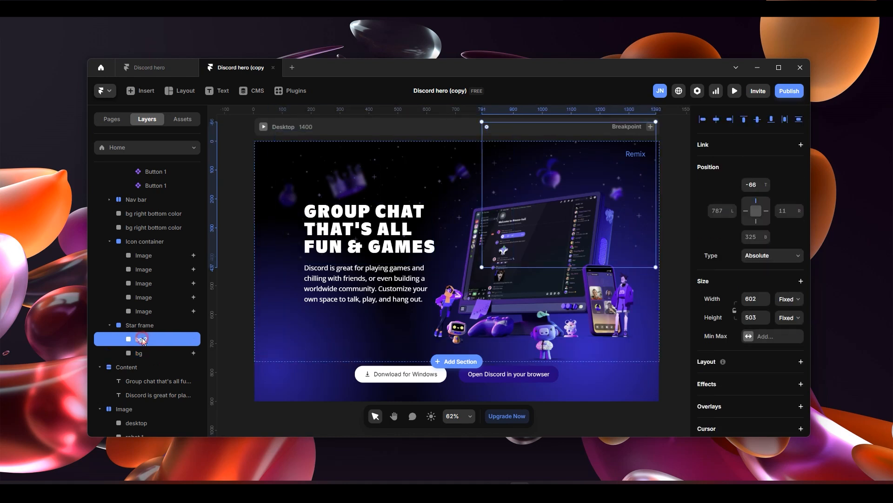
scroll(764, 239, down, 3)
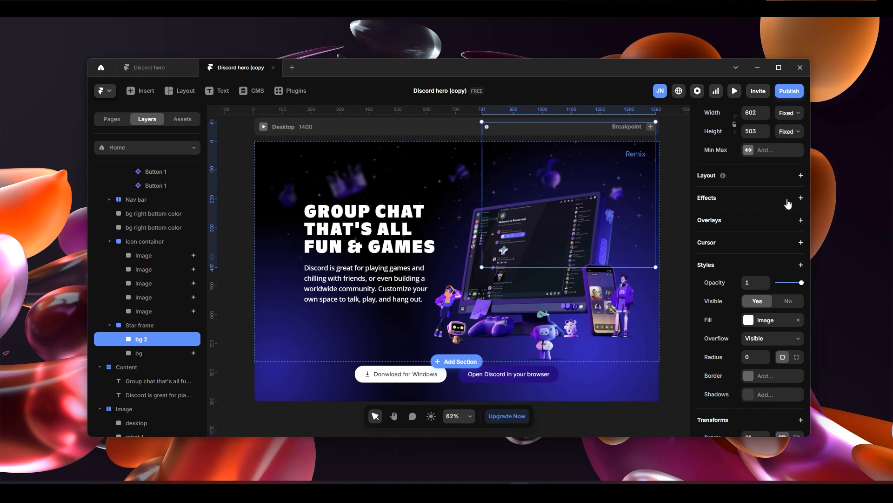
click(774, 197)
click(745, 208)
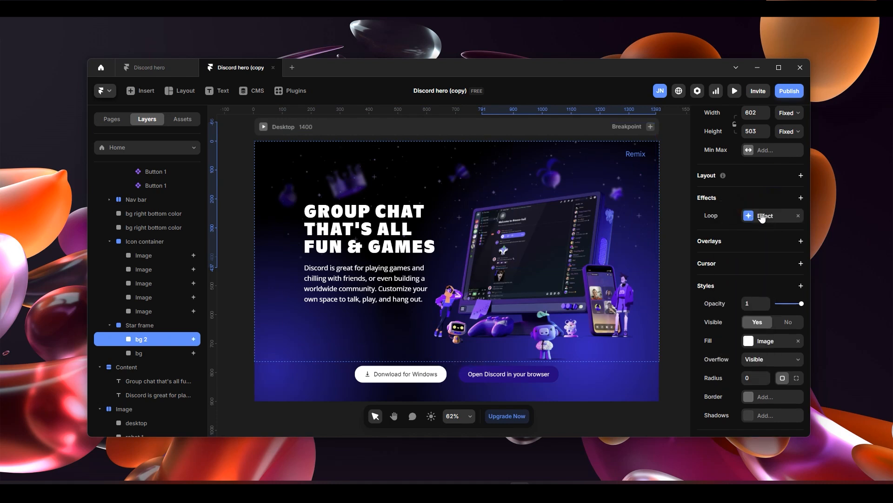
- Set the transition delay of the bg 2 layer's loop effect to 1 second
click(762, 217)
click(640, 372)
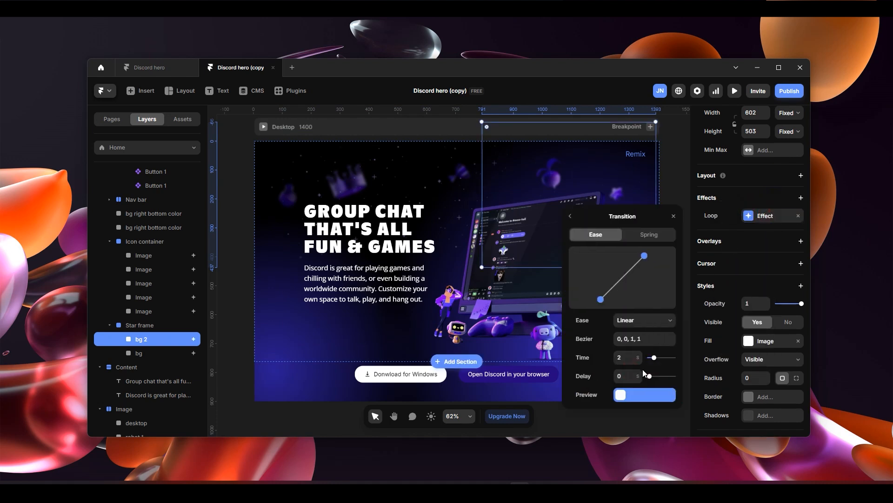
click(626, 376)
click(600, 382)
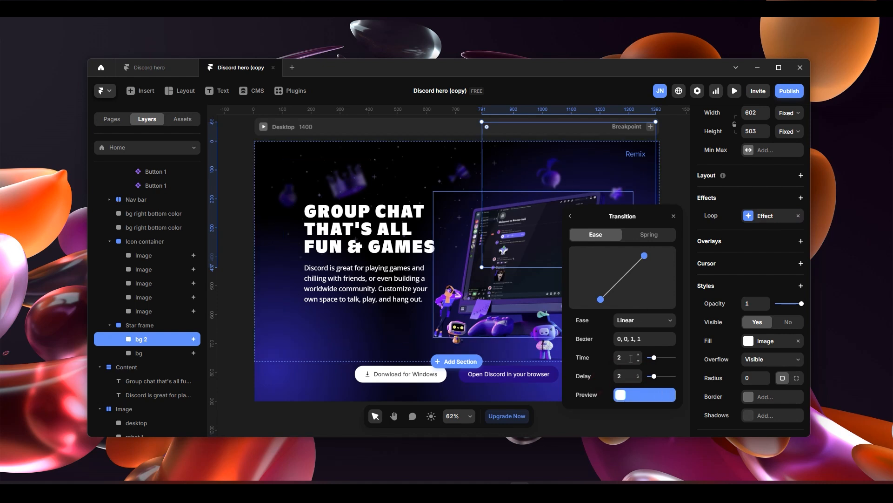
click(626, 377)
text(1)
click(597, 377)
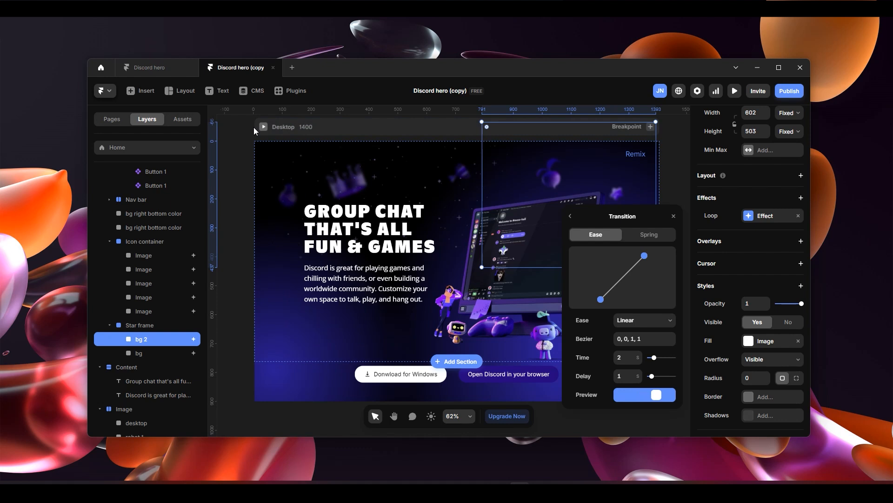
- Preview the page in full screen without the interface and check the twinkling stars along the whole hero section
click(263, 130)
click(182, 93)
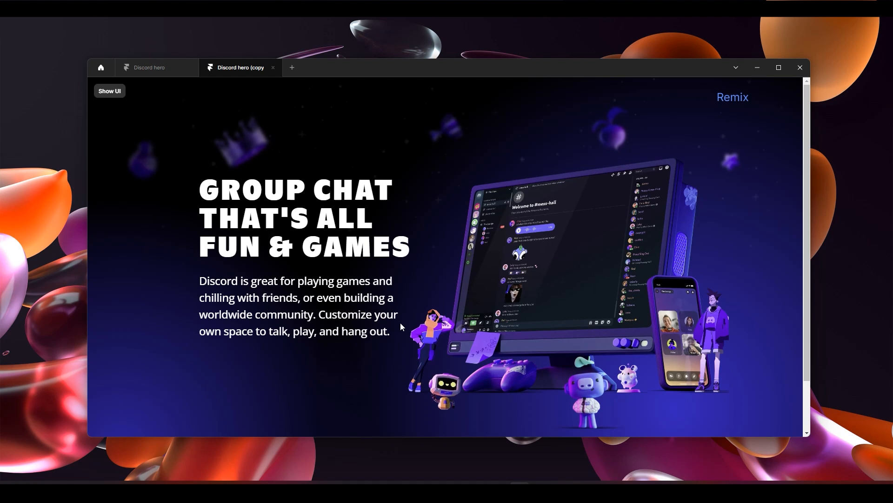
scroll(395, 316, down, 1)
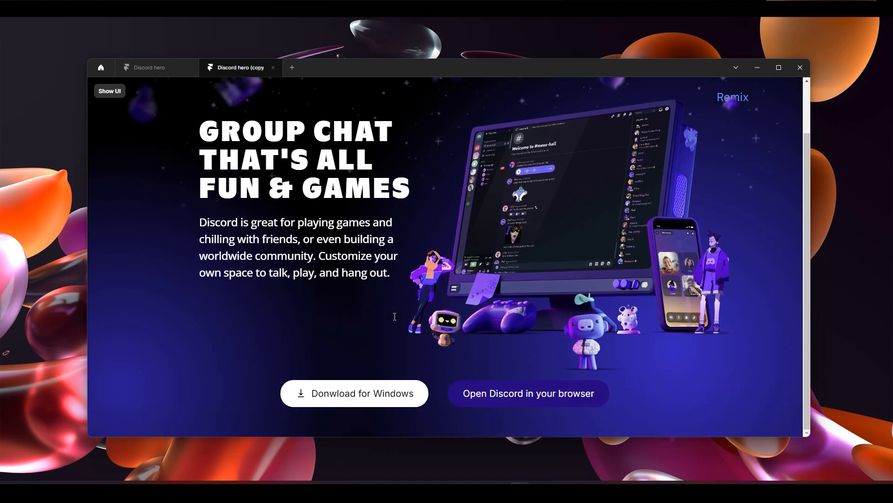
scroll(395, 316, up, 1)
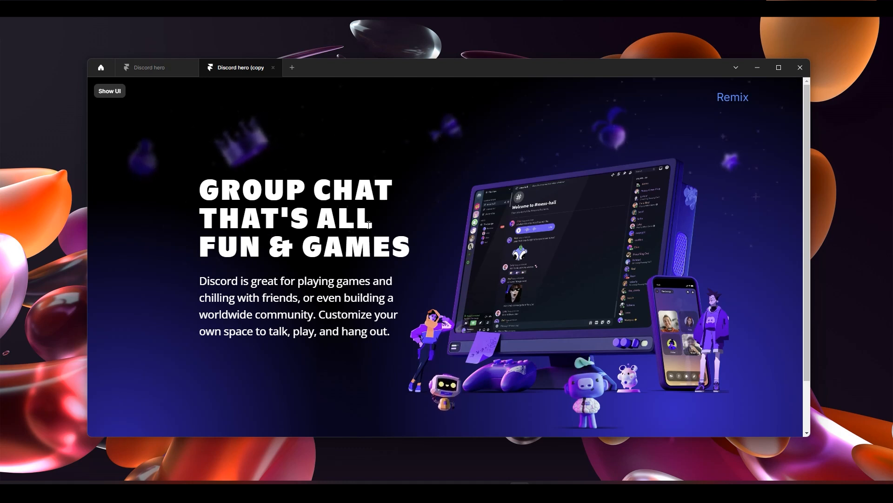
scroll(524, 286, down, 2)
scroll(604, 319, up, 2)
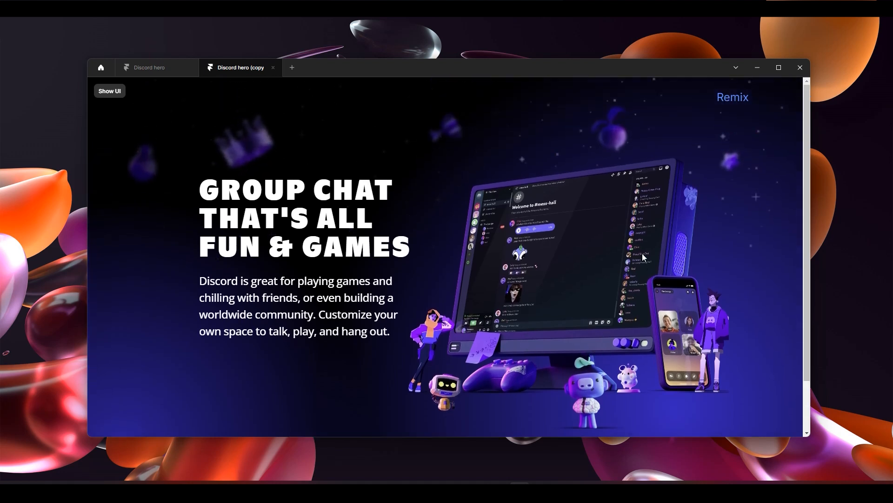
scroll(634, 244, down, 2)
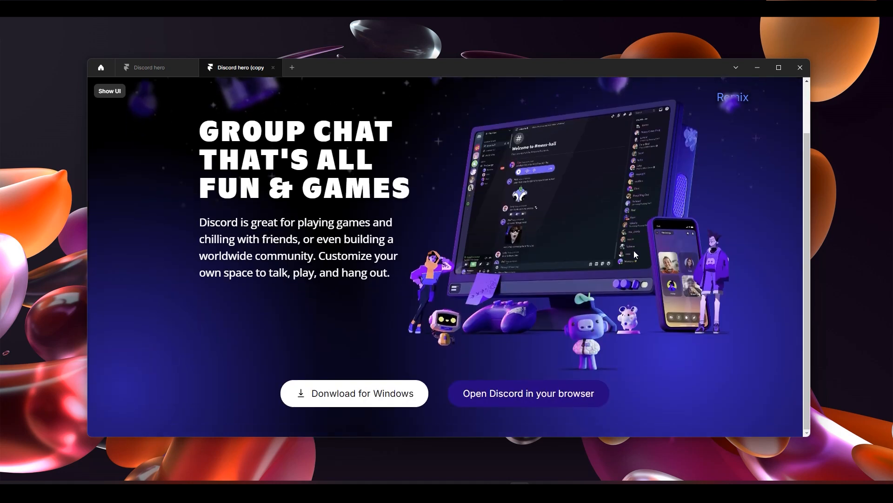